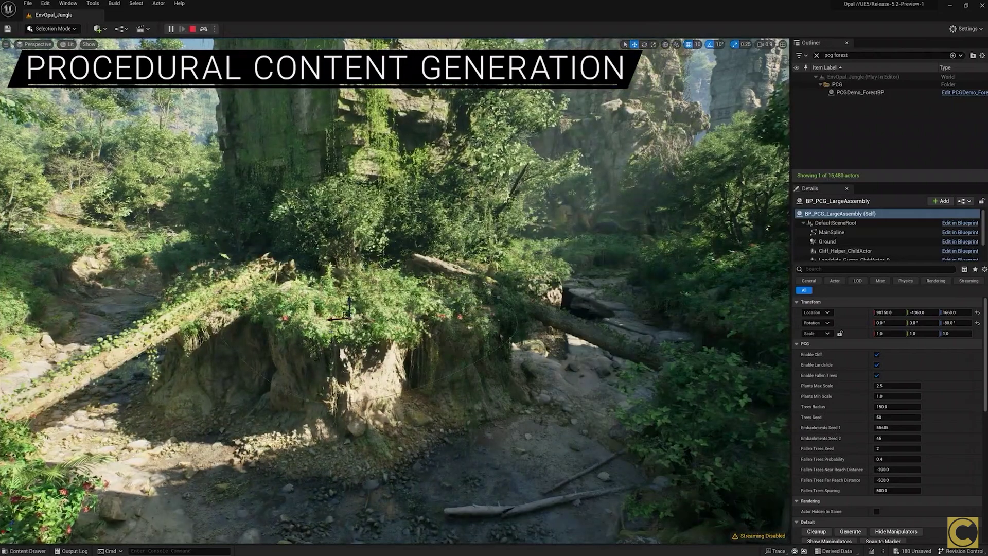
scroll(828, 496, down, 2)
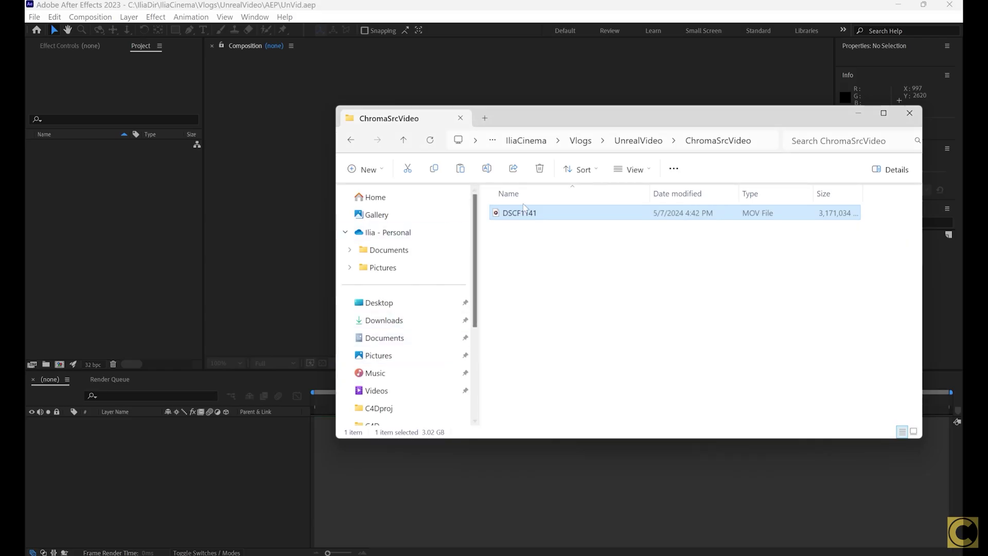
Import DSCF1141.MOV into the project and create a composition from the footage.
drag(515, 212, 64, 216)
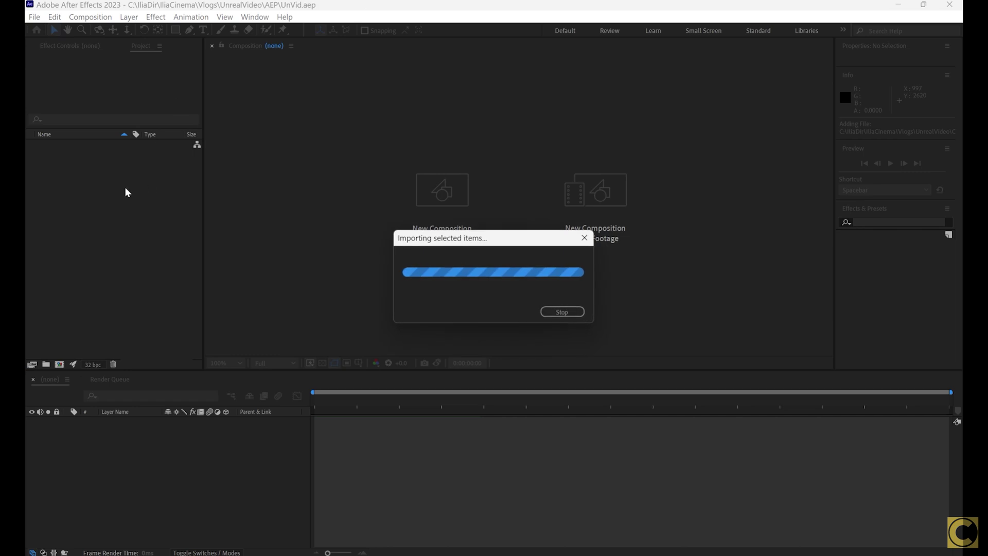
drag(74, 146, 60, 365)
Trim the beginning of the DSCF1141.MOV clip at 0:00:48:04.
click(419, 400)
drag(420, 400, 557, 400)
key(alt+bracketleft)
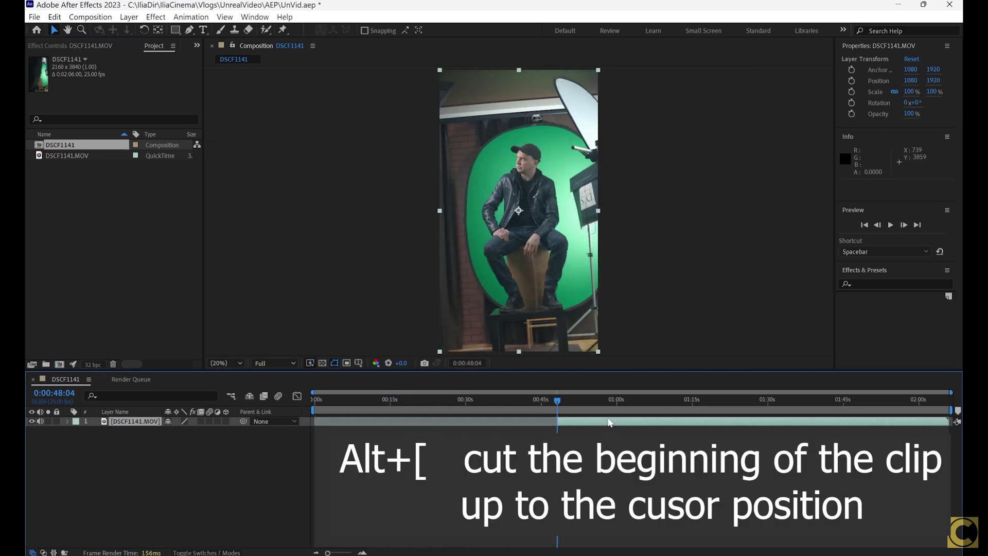
Shift the trimmed clip to the start of the timeline and trim its end at 0:00:14:21.
key(Home)
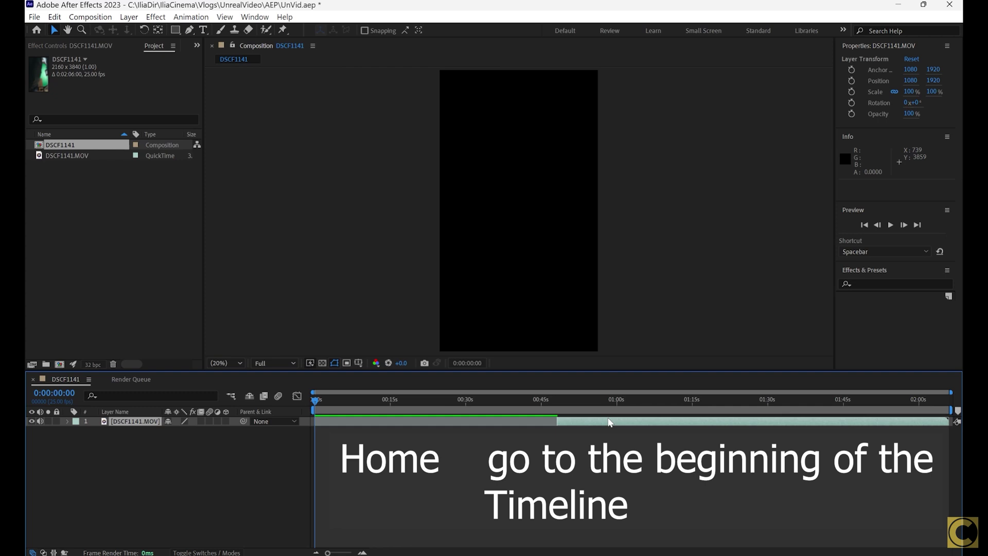
key(bracketleft)
drag(319, 401, 389, 400)
key(alt+bracketright)
Set the composition's duration to 15 seconds.
click(90, 16)
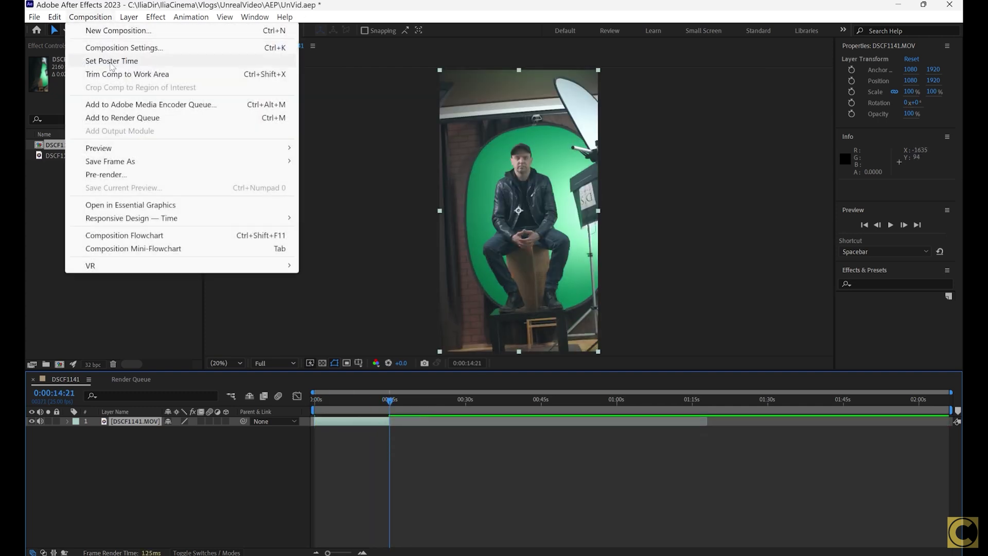
click(103, 45)
click(419, 323)
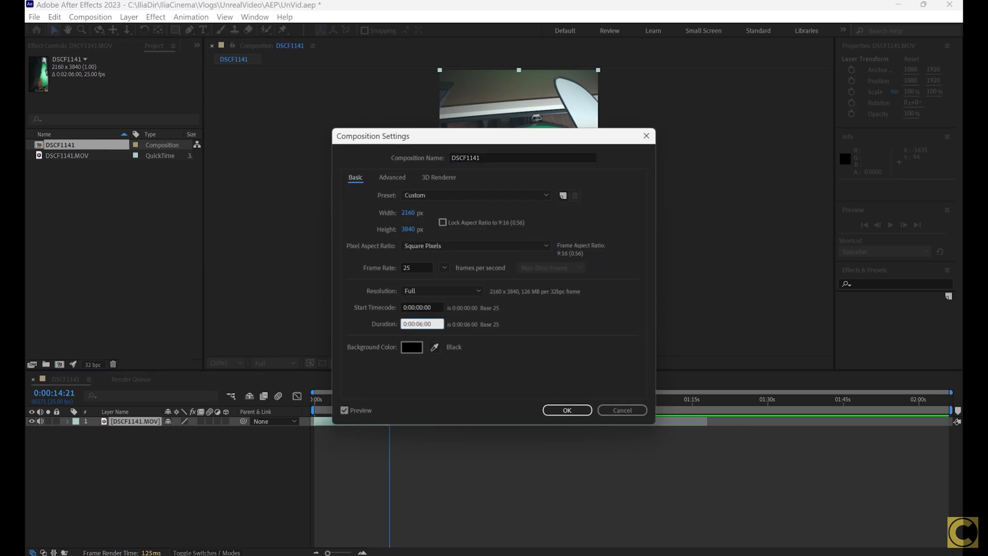
key(Return)
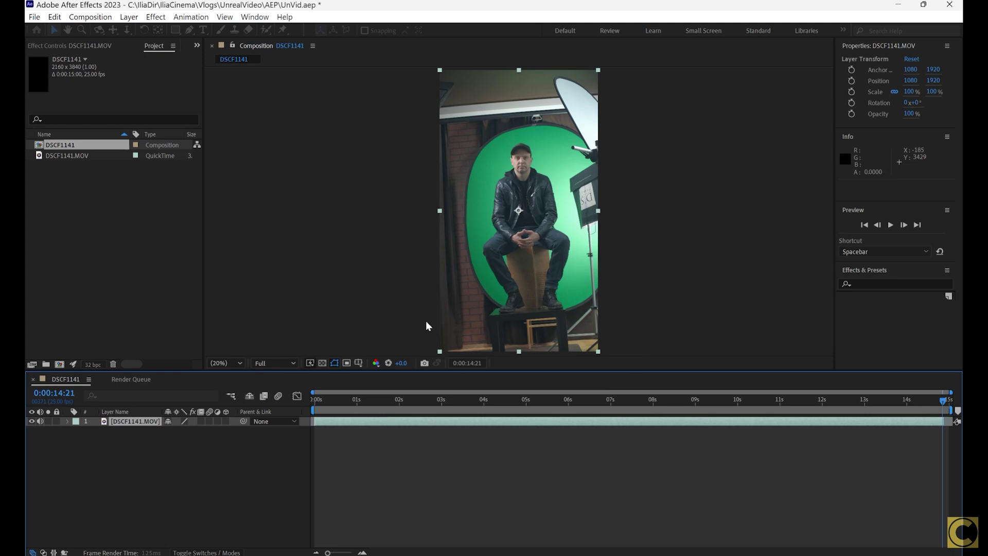
Rotate the clip by 2 degrees at 0:00:02:16 to straighten the shot.
click(426, 399)
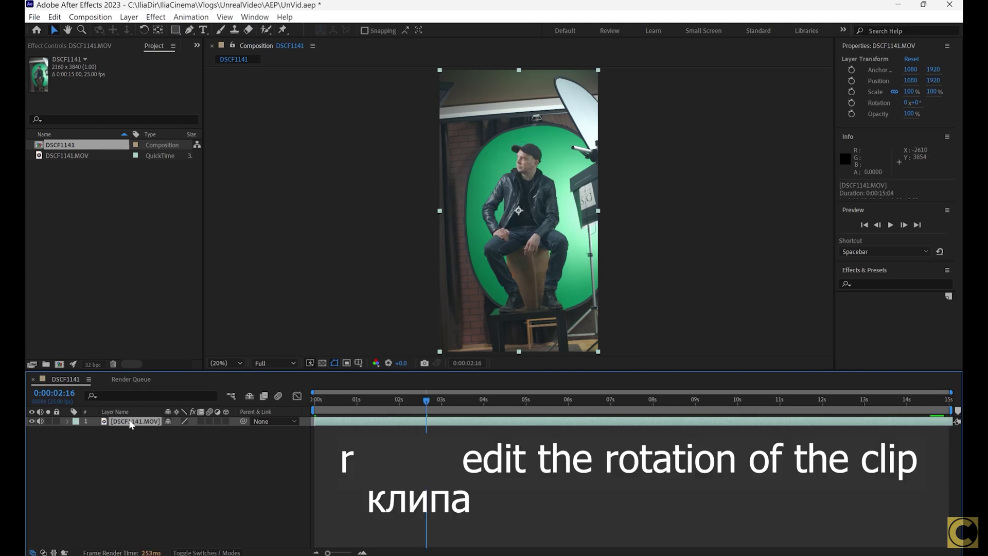
drag(167, 430, 362, 383)
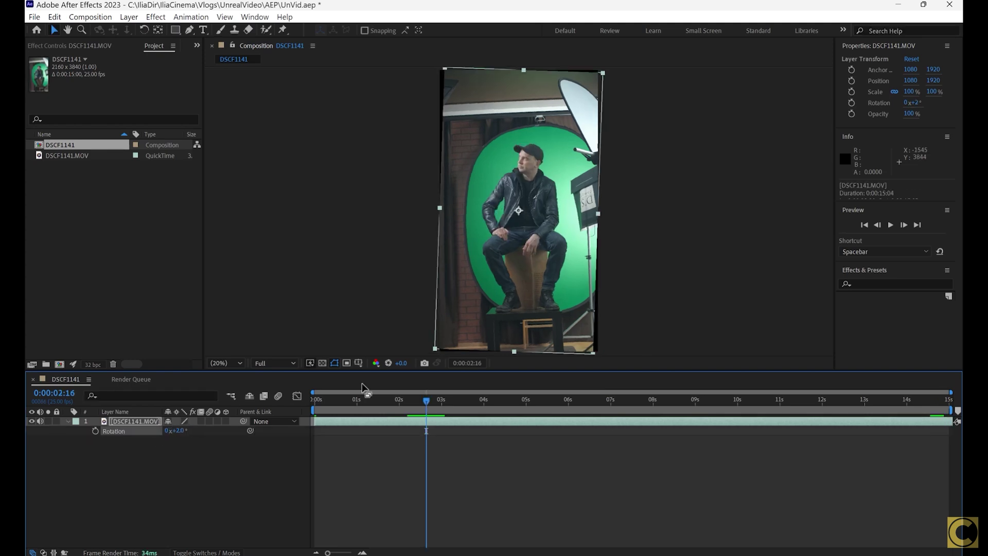
key(r)
Draw a Pen tool mask around the seated man, following his boots and staying inside the green screen.
click(190, 30)
drag(502, 138, 497, 142)
drag(474, 193, 472, 202)
scroll(486, 289, up, 5)
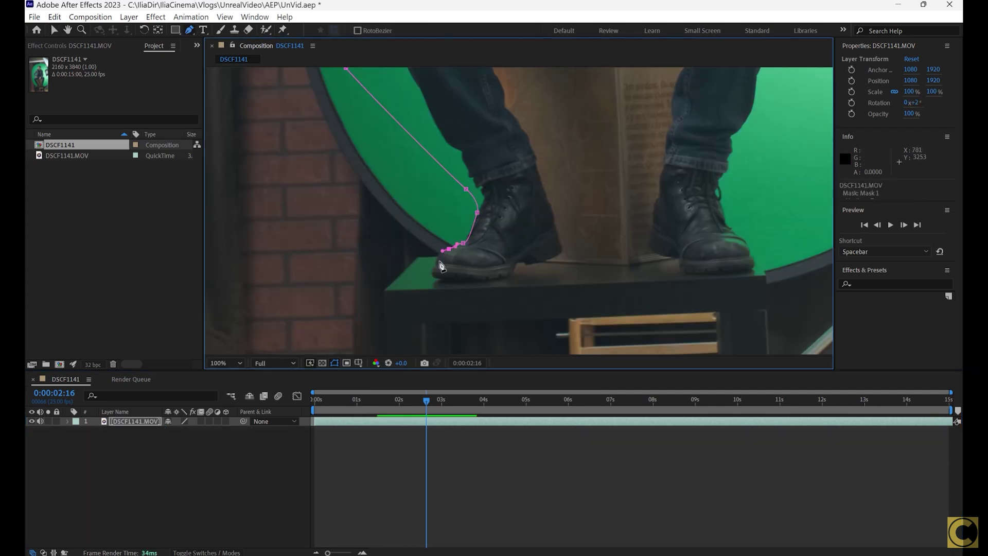
click(446, 279)
click(492, 279)
click(560, 261)
drag(623, 266, 631, 265)
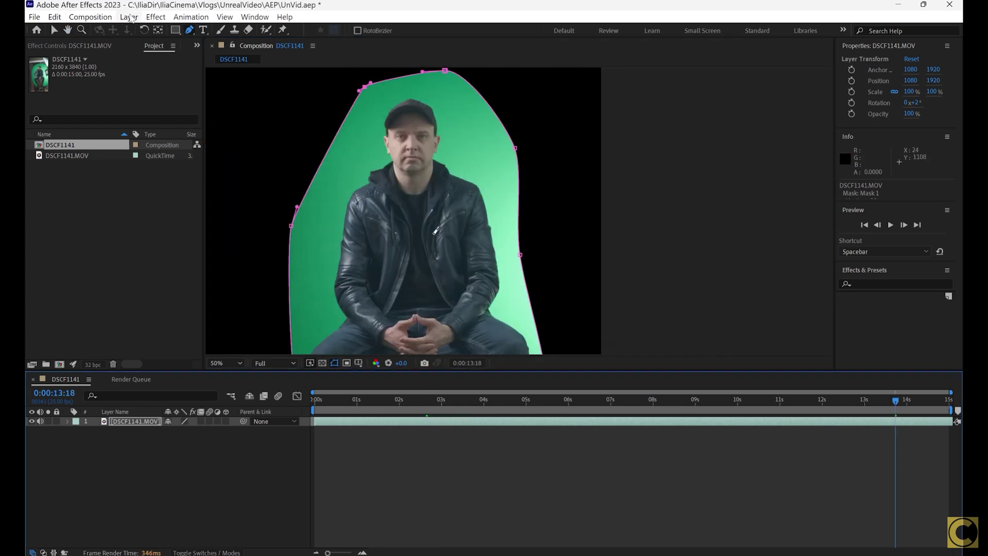
Apply Keylight (1.2) to the clip and sample the green backdrop near the man's shoulder as the screen colour.
click(155, 17)
mouse_move(225, 239)
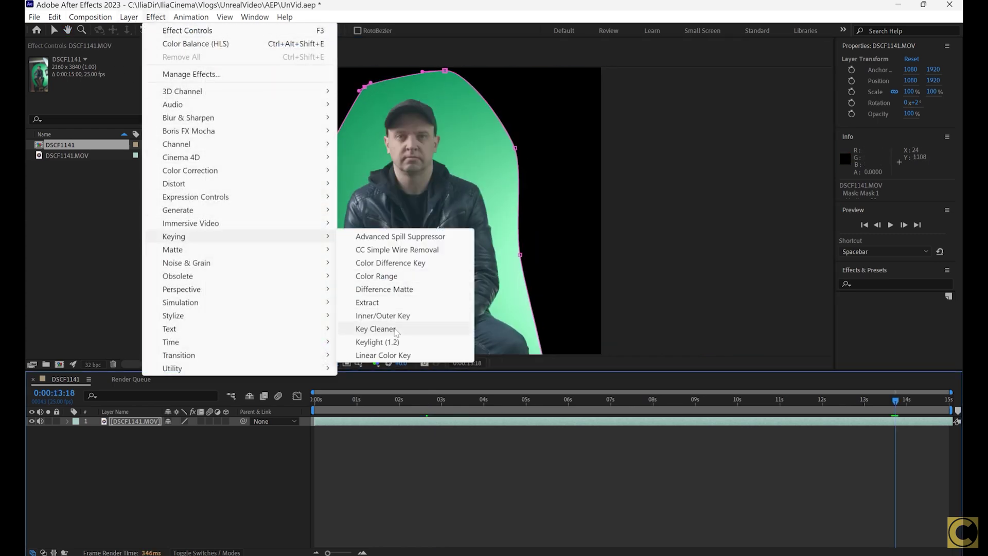
click(393, 342)
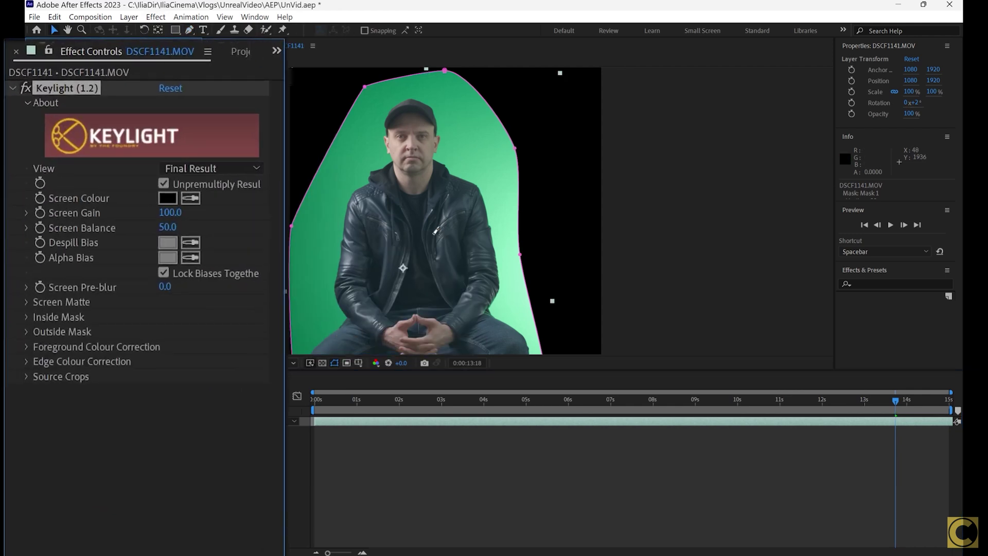
click(359, 175)
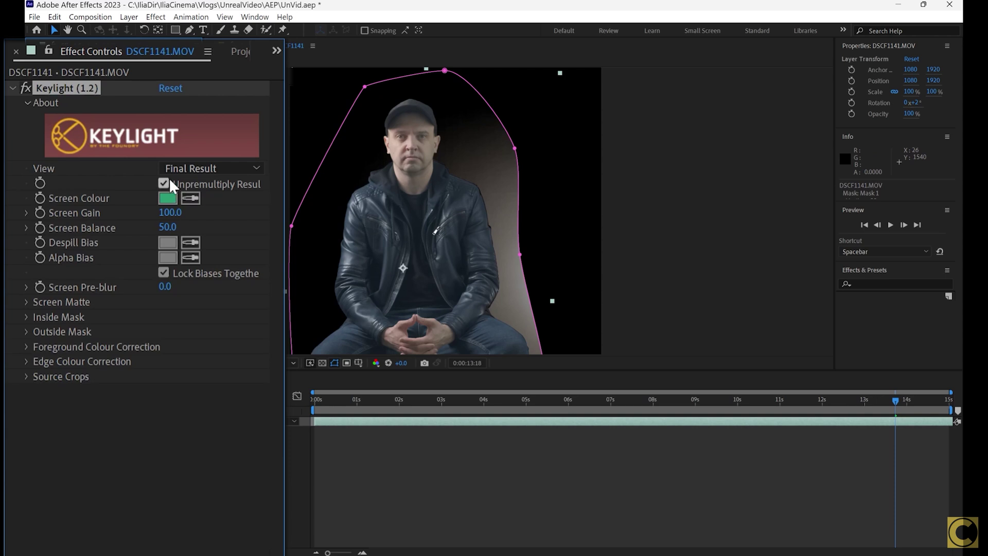
Refine the key in Screen Matte view with Clip Black 46 and Clip White 71, then restore the Final Result view.
click(189, 170)
click(229, 272)
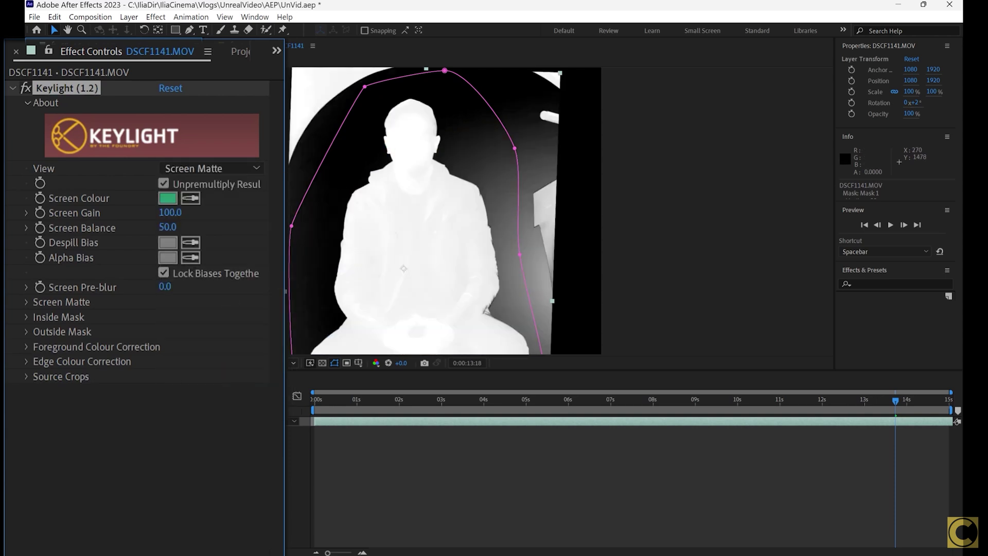
click(27, 303)
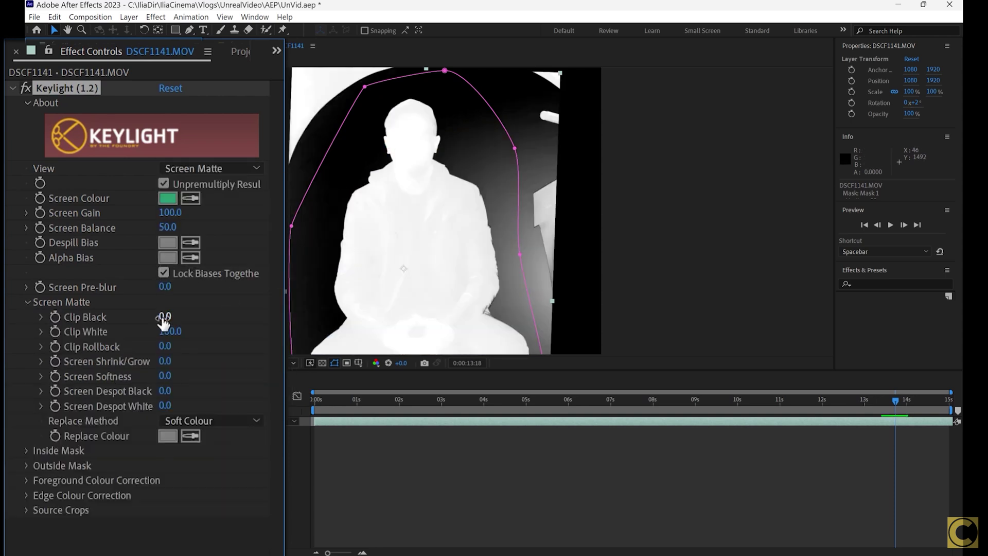
drag(172, 316, 175, 335)
click(194, 165)
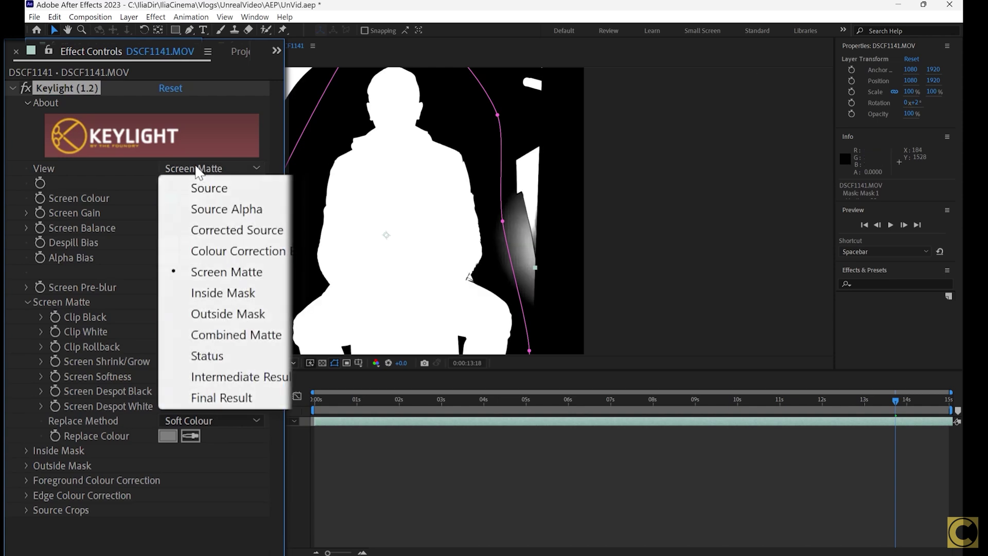
click(239, 402)
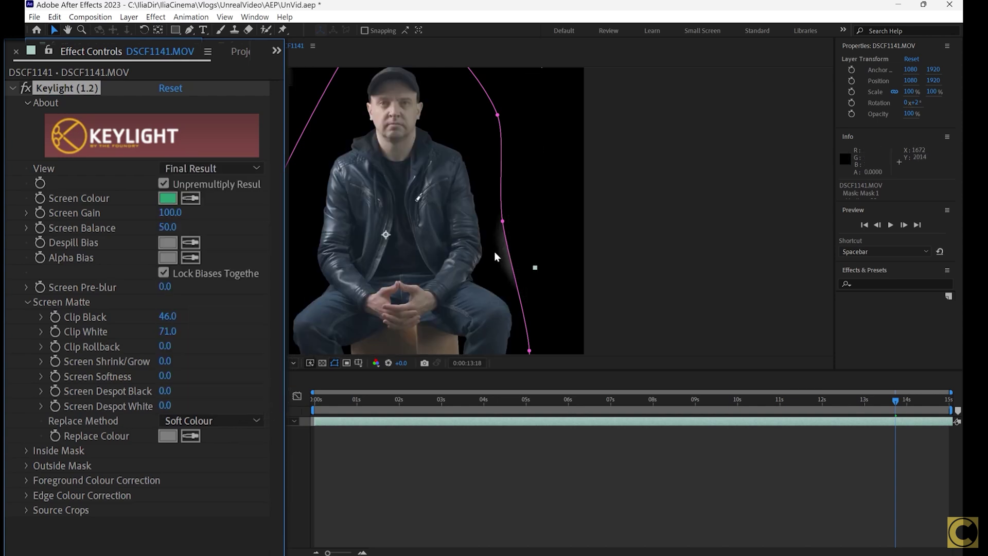
Reshape the mask's edge inward across the sleeve and thigh beside the badly keyed backdrop area.
drag(502, 221, 441, 220)
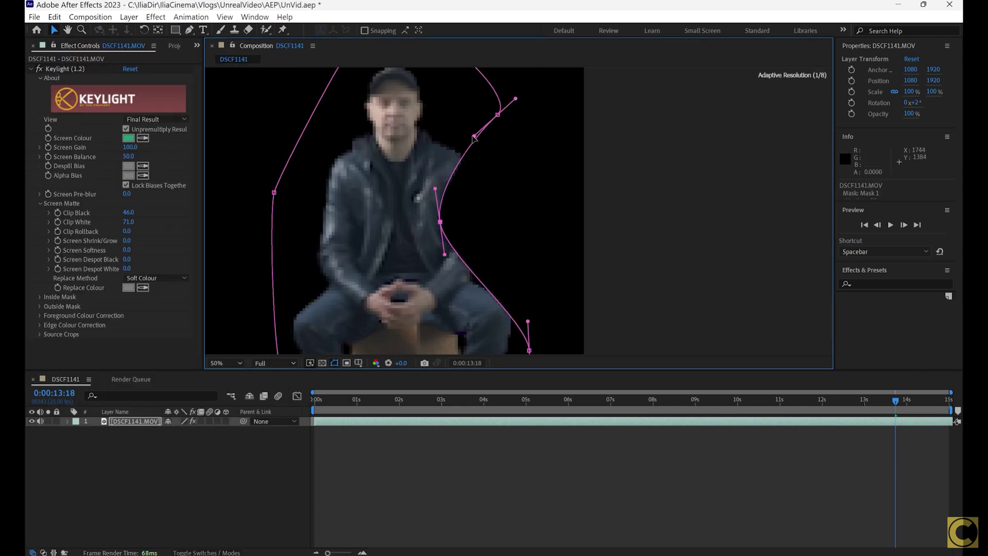
drag(497, 115, 466, 132)
middle_drag(504, 308, 490, 245)
drag(515, 287, 492, 252)
drag(493, 282, 522, 252)
drag(432, 190, 426, 213)
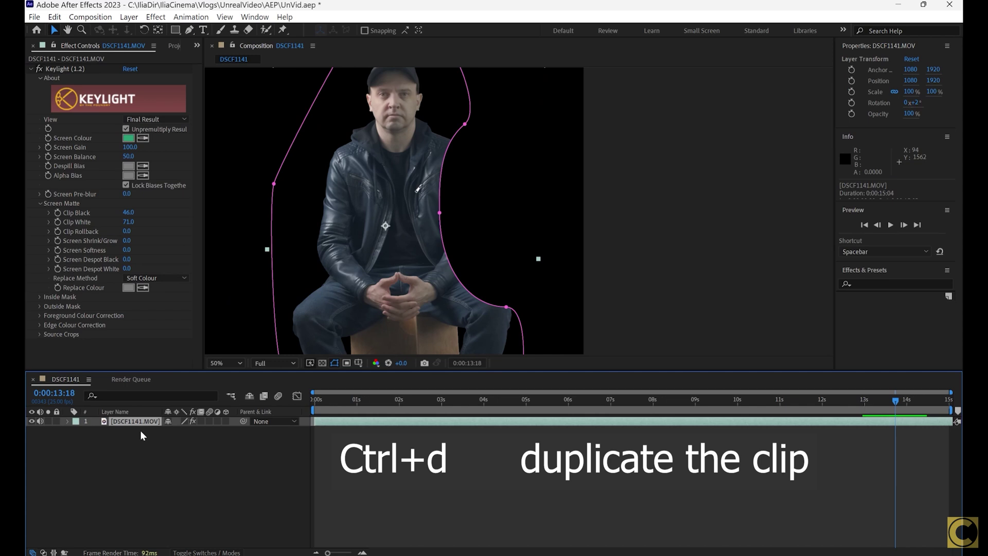
Duplicate the keyed clip and delete the mask from the upper copy.
key(ctrl+d)
click(69, 421)
click(113, 441)
key(Delete)
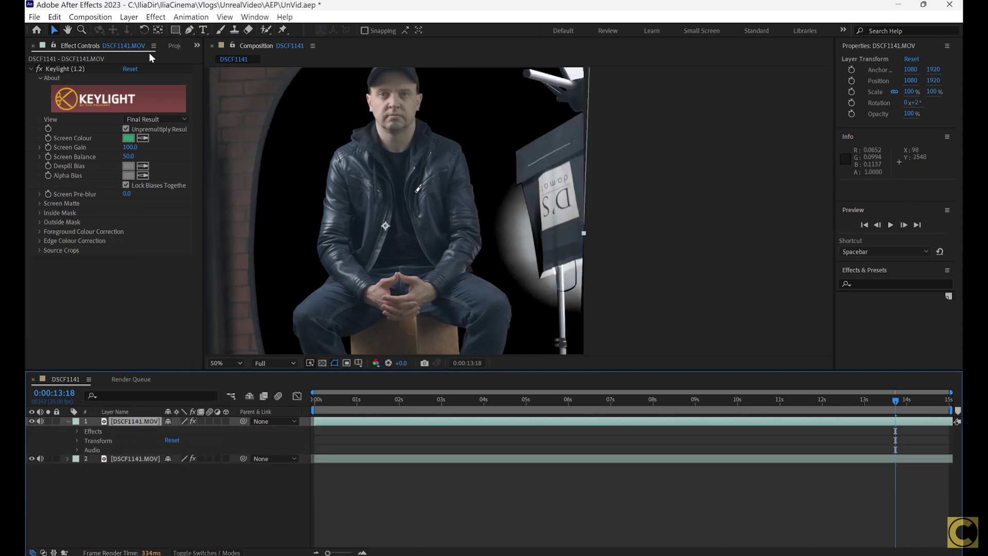
Draw a mask on the upper copy around the cut-off sleeve, elbow and thigh.
click(190, 30)
drag(438, 131, 433, 144)
drag(423, 205, 423, 216)
drag(438, 281, 443, 288)
drag(501, 315, 514, 315)
drag(514, 289, 506, 275)
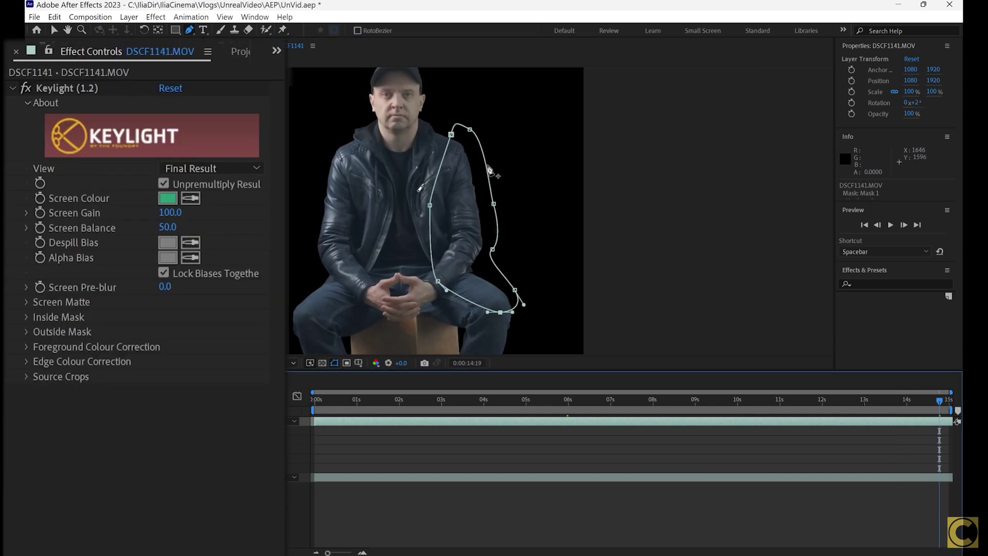
Set the upper copy's Keylight Clip Black to 58 and Clip White to 68 in Screen Matte view, then restore Final Result.
click(149, 120)
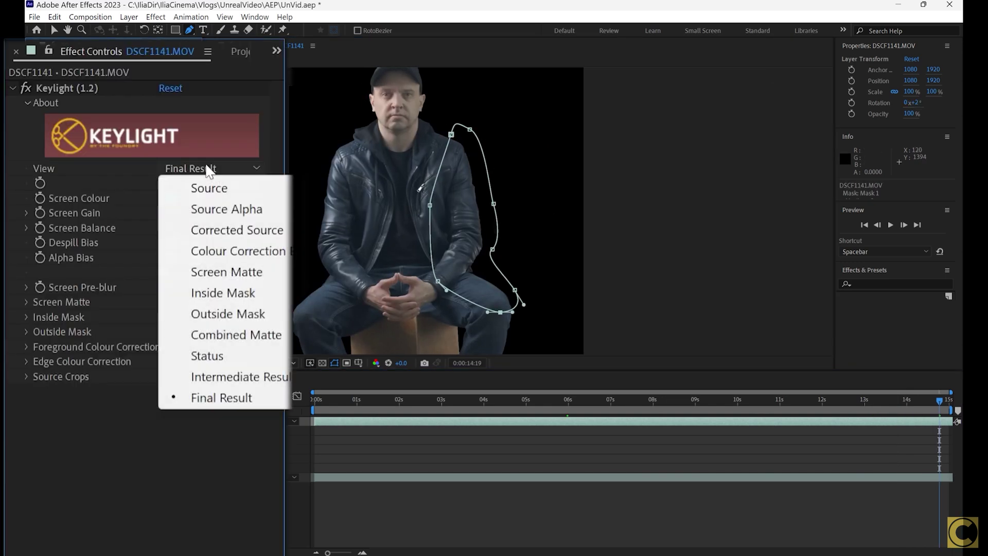
click(246, 278)
click(27, 302)
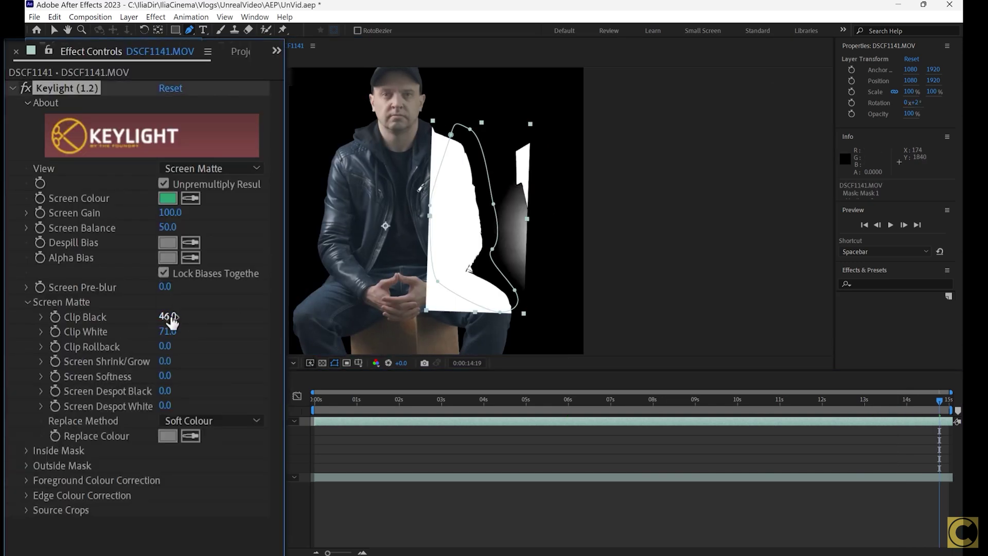
drag(175, 320, 182, 317)
drag(165, 332, 162, 330)
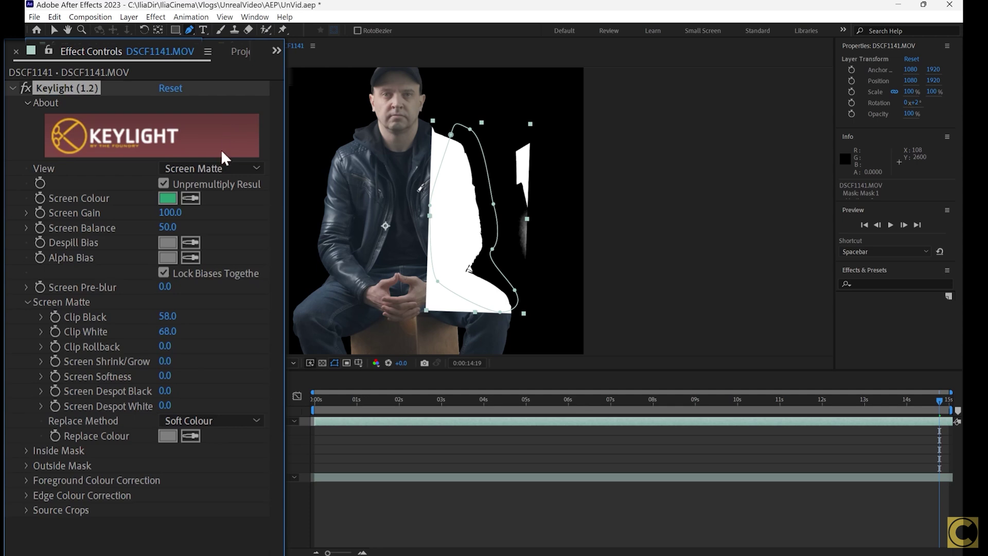
click(222, 167)
click(211, 397)
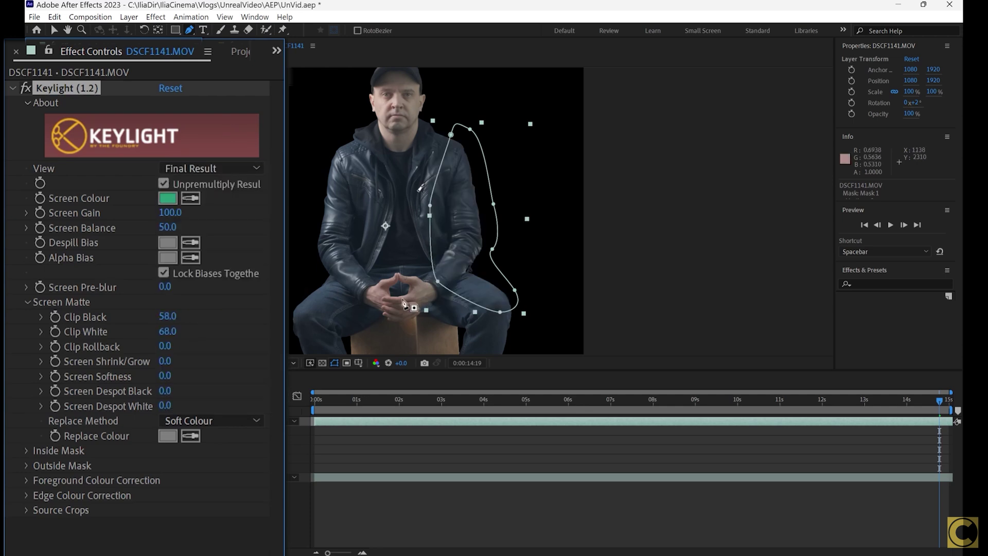
Feather the upper copy's mask by 18 pixels and collapse the layer's properties.
click(425, 503)
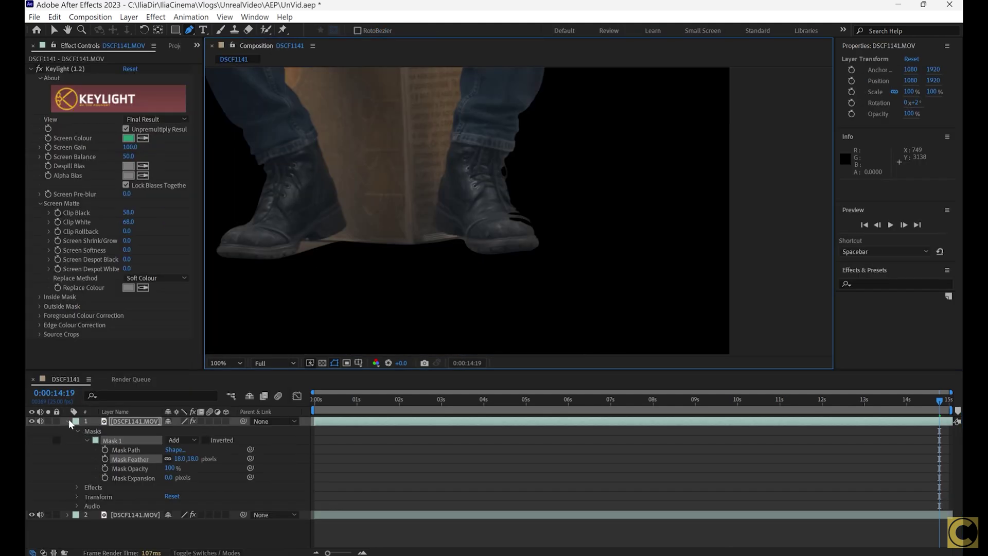
click(69, 422)
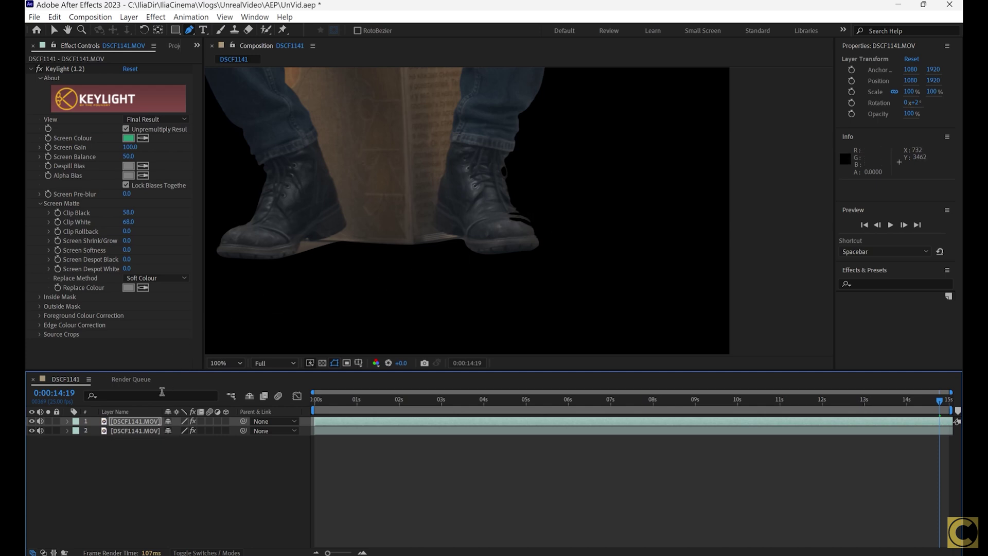
Duplicate the bottom clip, place the copy on top, and remove its Keylight effect and mask.
click(135, 431)
key(ctrl+d)
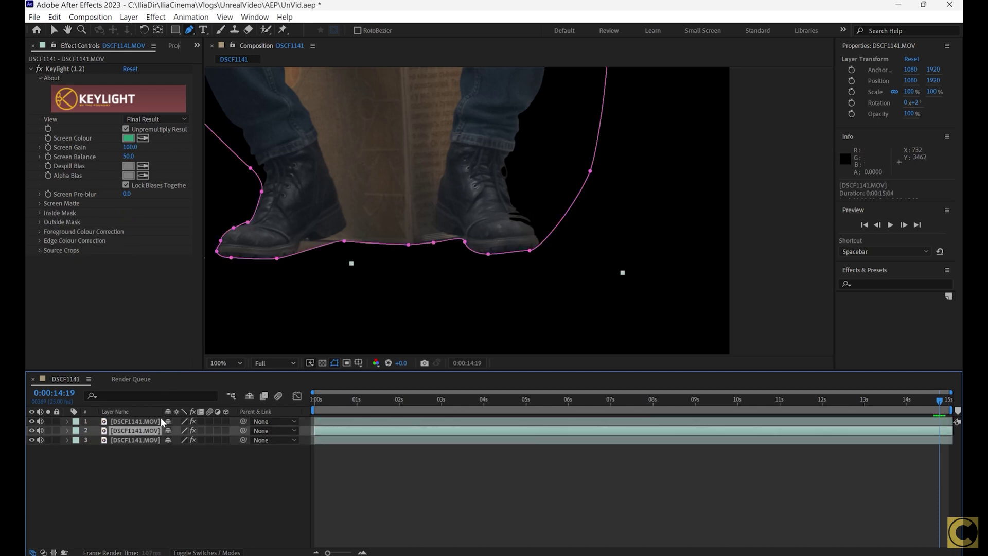
click(135, 420)
click(64, 69)
key(Delete)
click(67, 421)
click(77, 431)
click(110, 441)
key(Delete)
Draw a closed mask on the top layer around the front of the boot with the missing toe edge.
click(225, 363)
click(227, 291)
drag(483, 296, 505, 295)
click(557, 282)
click(557, 265)
click(499, 168)
click(486, 148)
click(455, 158)
drag(465, 223, 466, 243)
click(483, 296)
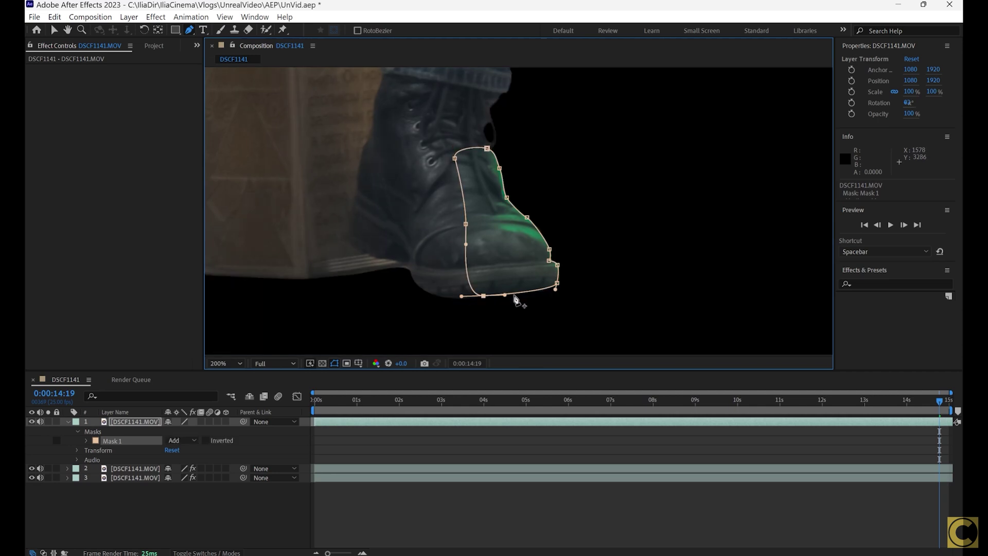
Apply the Advanced Spill Suppressor effect to the masked boot layer.
click(155, 17)
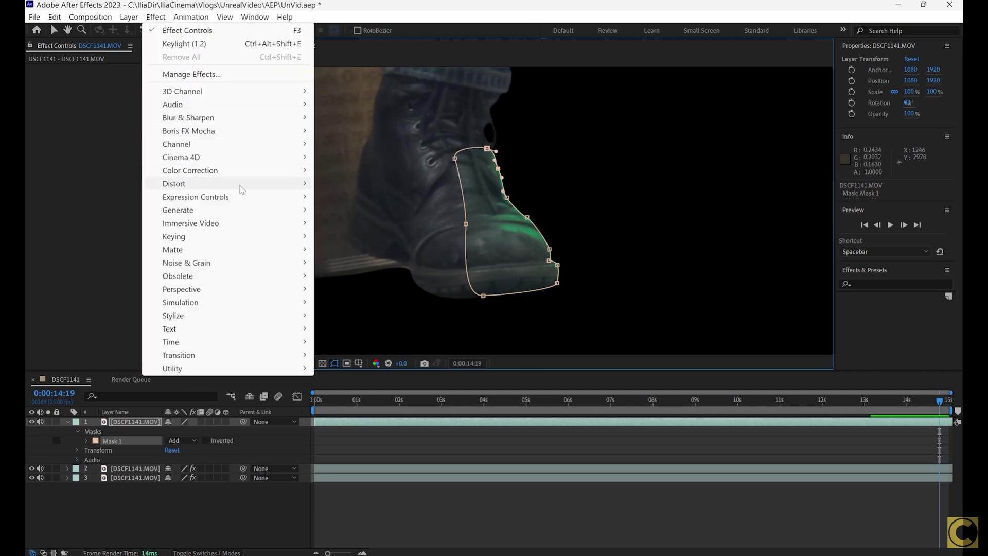
mouse_move(257, 236)
click(393, 237)
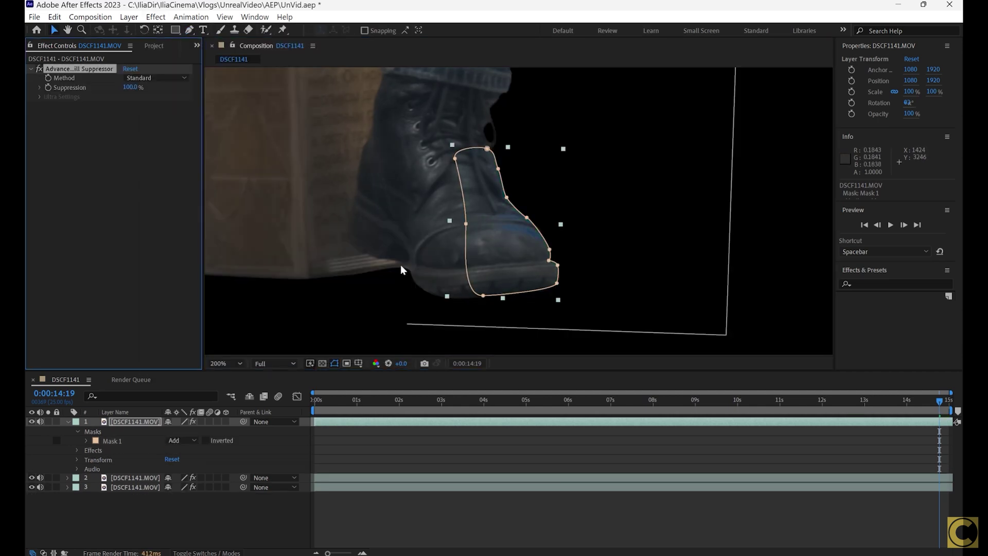
Turn the boot mask's mode to None and set the spill suppressor to Ultra, sampling the green backdrop as key colour.
click(190, 441)
click(193, 447)
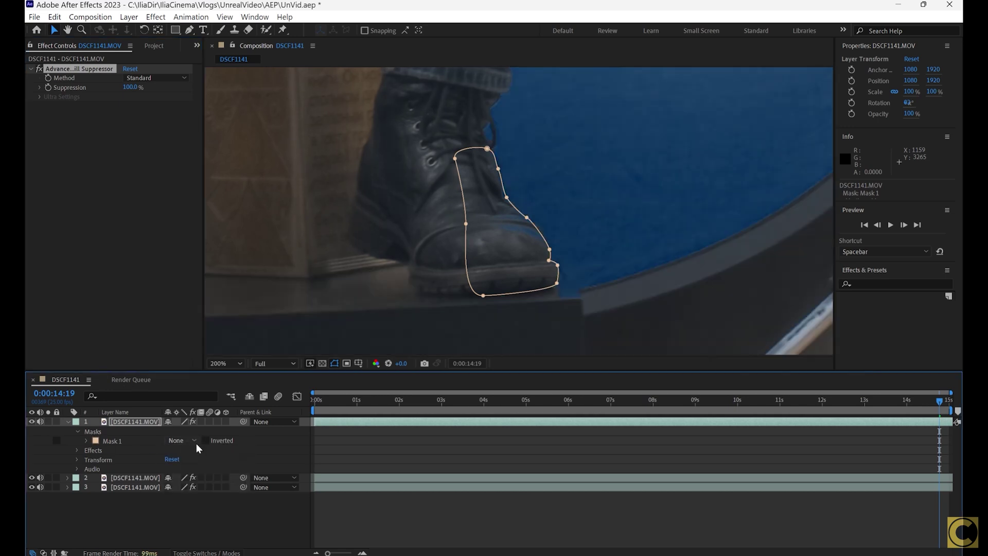
click(25, 87)
click(26, 118)
click(27, 156)
click(210, 103)
click(207, 144)
click(191, 170)
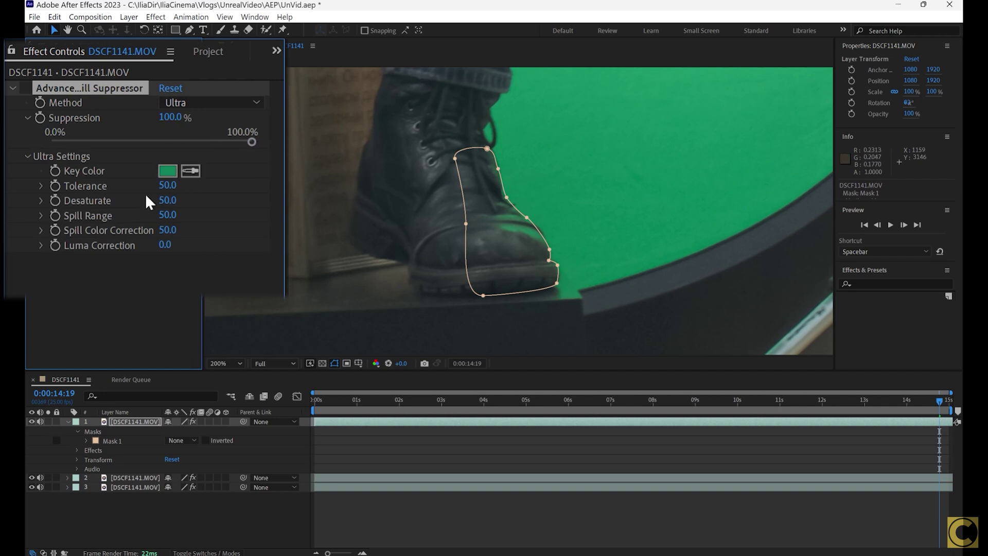
Set Spill Color Correction to 34 and return the boot mask's mode to Add.
click(180, 441)
click(195, 466)
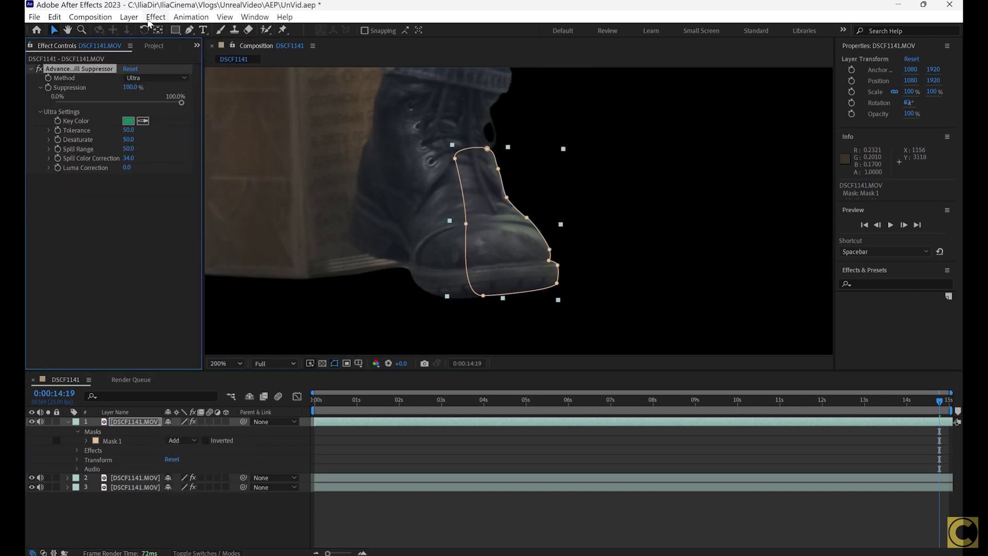
Add Color Balance (HLS) to the boot layer with Saturation -18 and reduced Lightness, and set Spill Color Correction to 24.
click(156, 16)
mouse_move(238, 171)
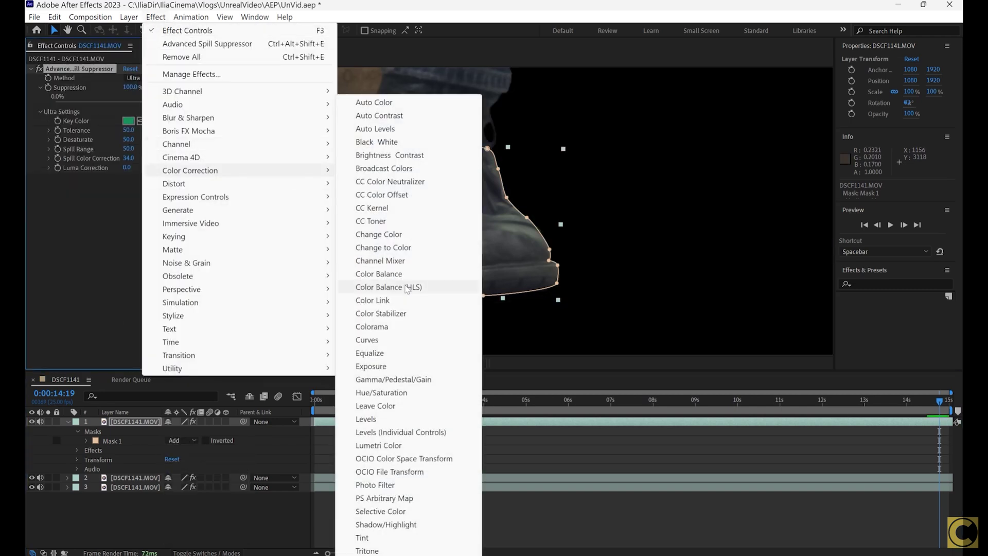
click(406, 288)
drag(170, 338, 152, 324)
drag(168, 237, 162, 236)
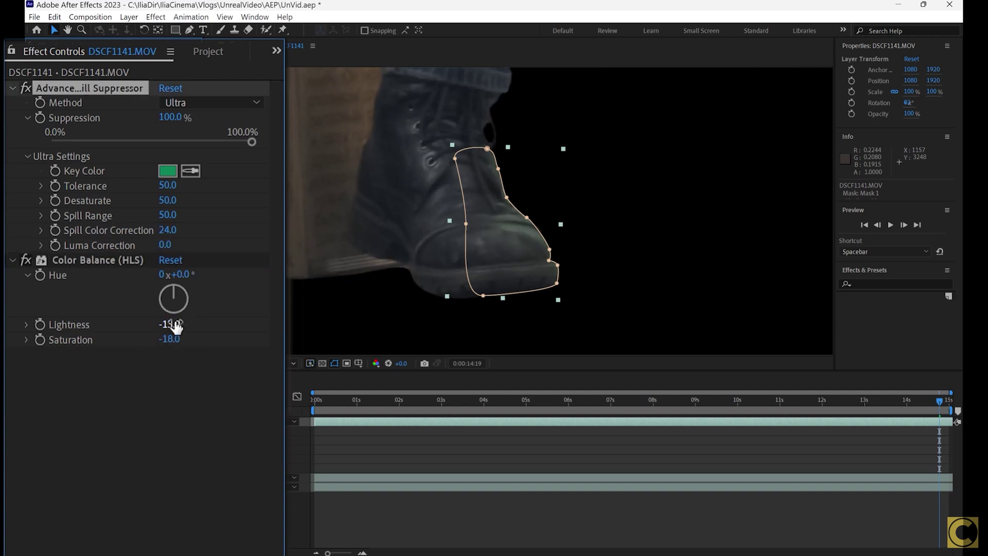
drag(173, 322, 171, 322)
Pre-compose the three DSCF1141.MOV layers, check the contents of the pre-comp and return to the main composition.
click(312, 474)
drag(153, 478, 65, 422)
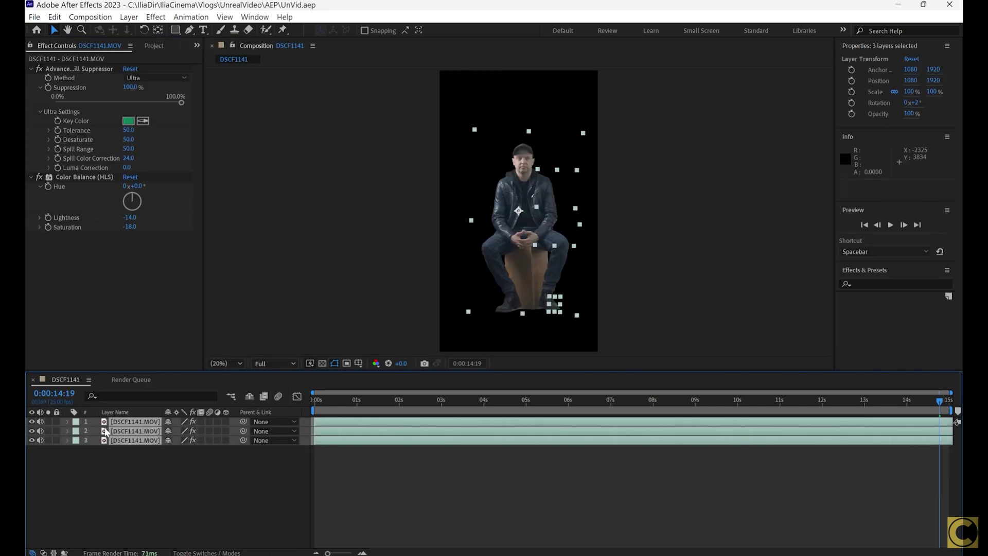
right_click(110, 432)
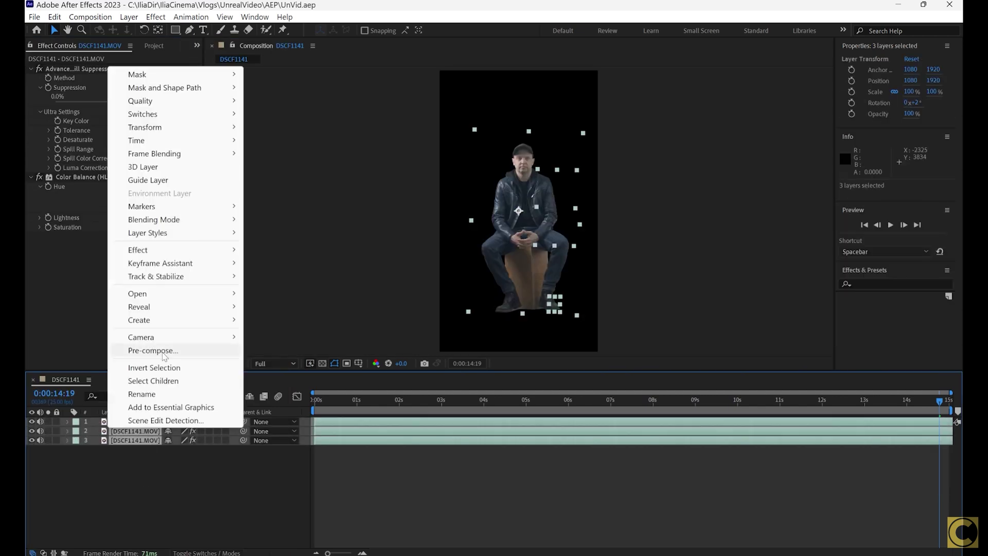
click(173, 350)
click(505, 354)
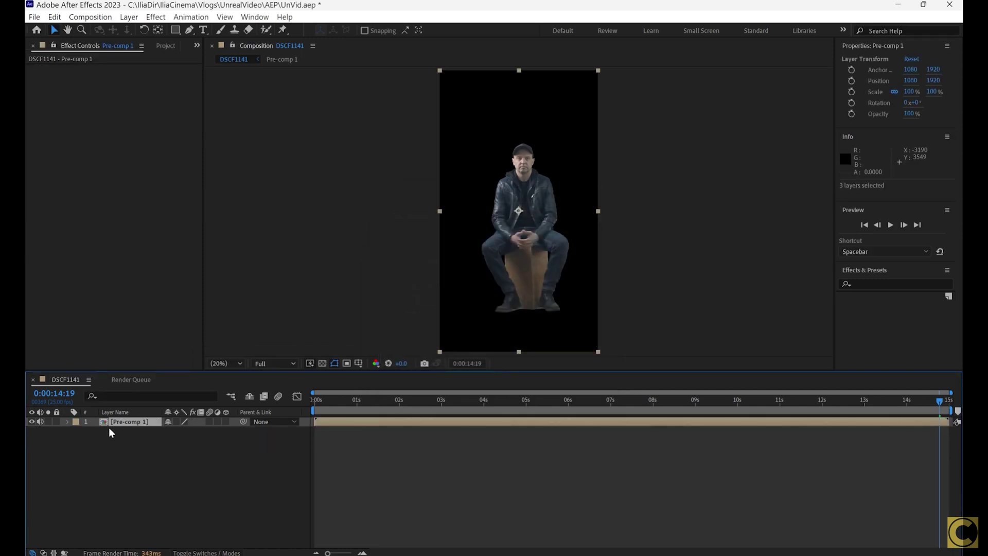
double_click(137, 422)
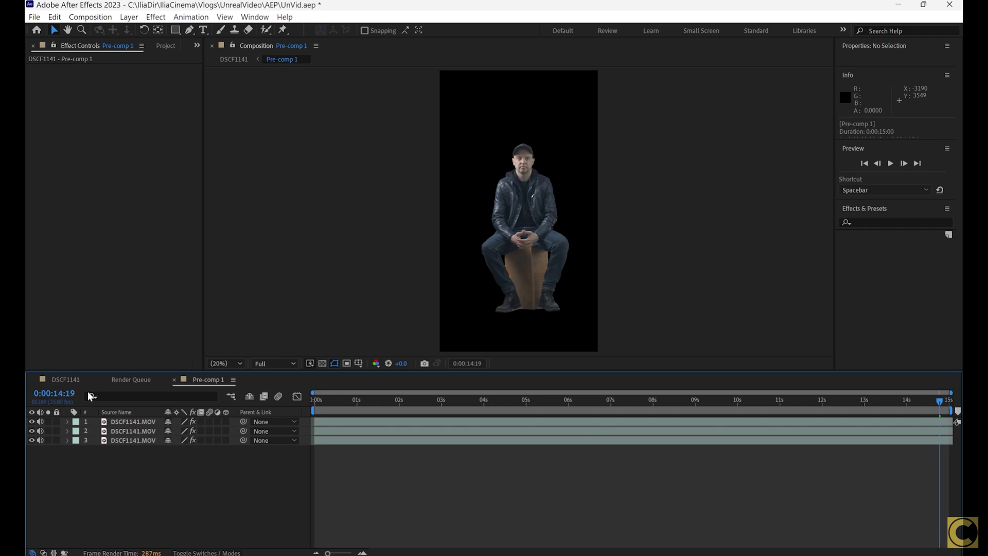
click(63, 379)
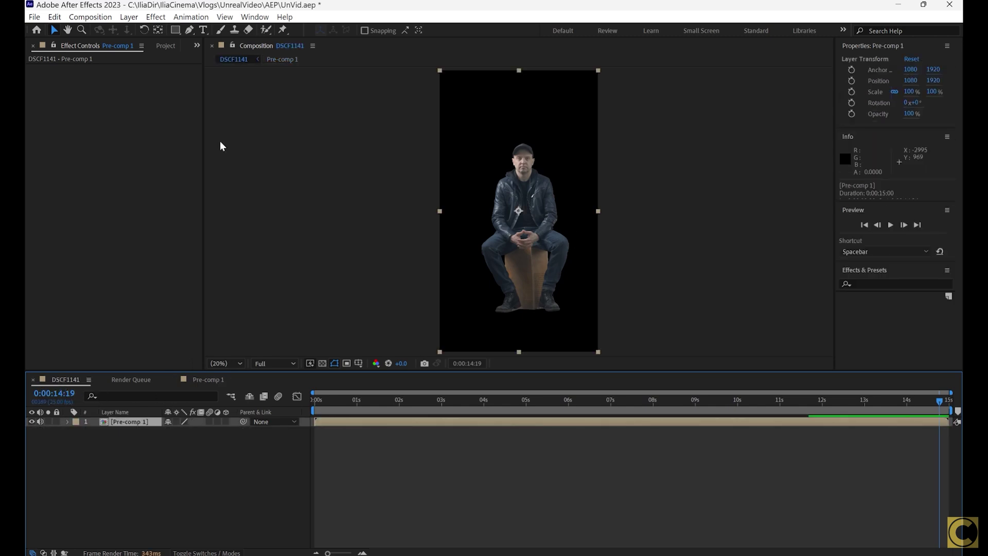
Apply Curves to the pre-comp and shape the RGB curve into a gentle S with brighter highlights and darker shadows.
click(155, 17)
mouse_move(230, 175)
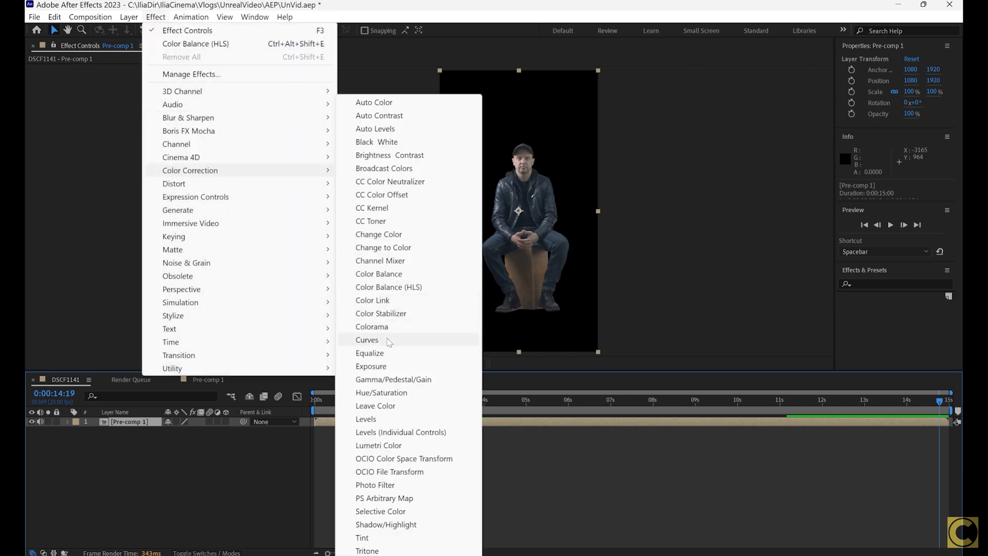
click(367, 340)
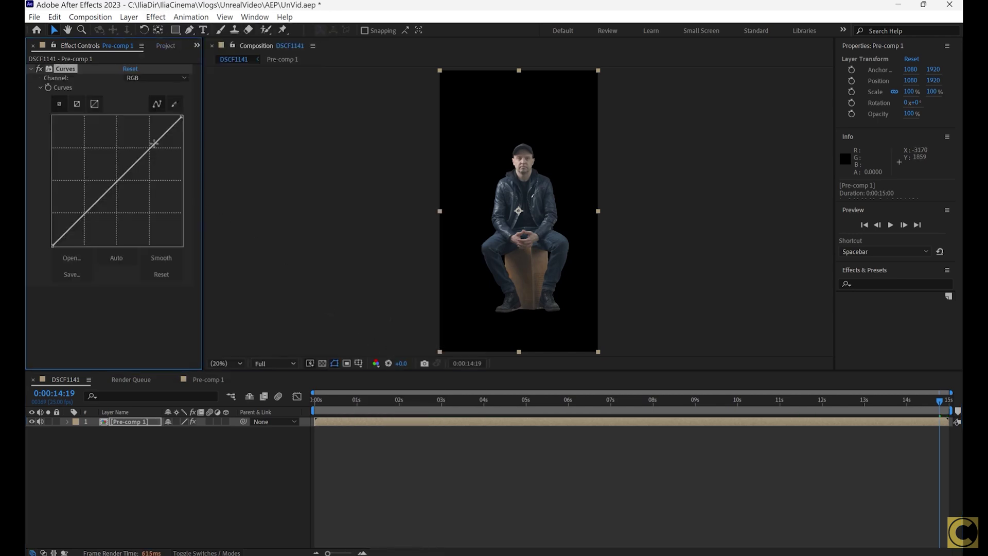
drag(153, 144, 148, 146)
drag(99, 197, 93, 205)
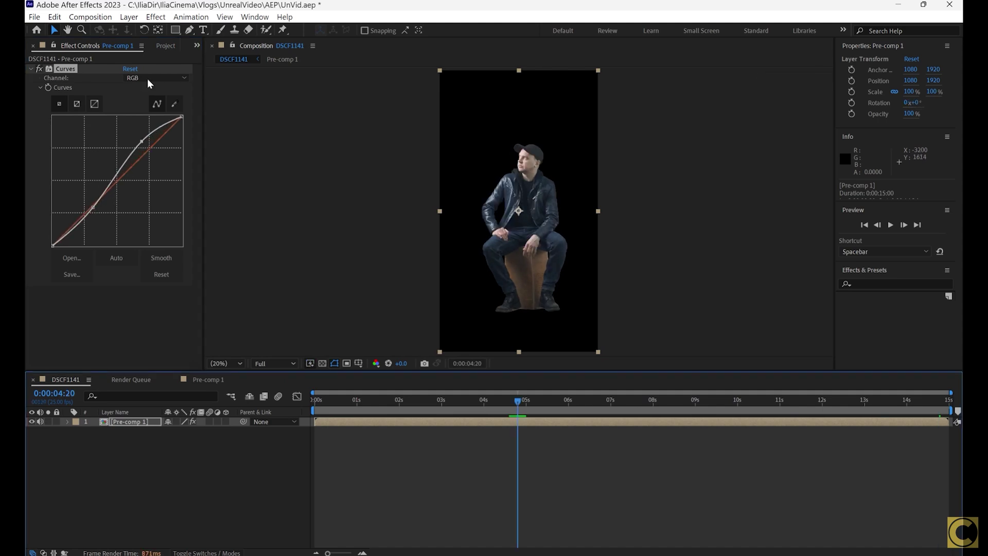
Fine-tune the midtones of the Blue channel curve on the pre-comp.
click(165, 79)
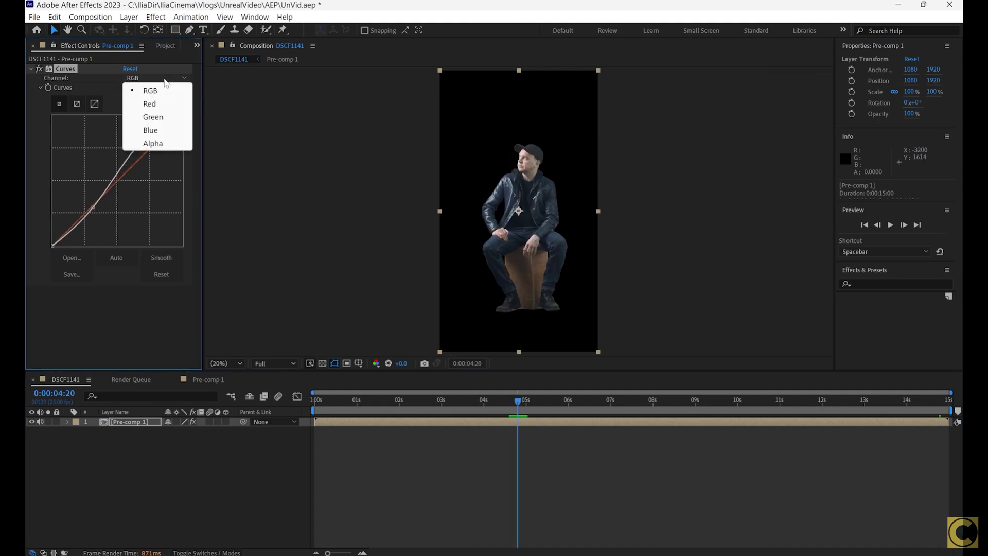
click(150, 131)
drag(130, 172, 132, 179)
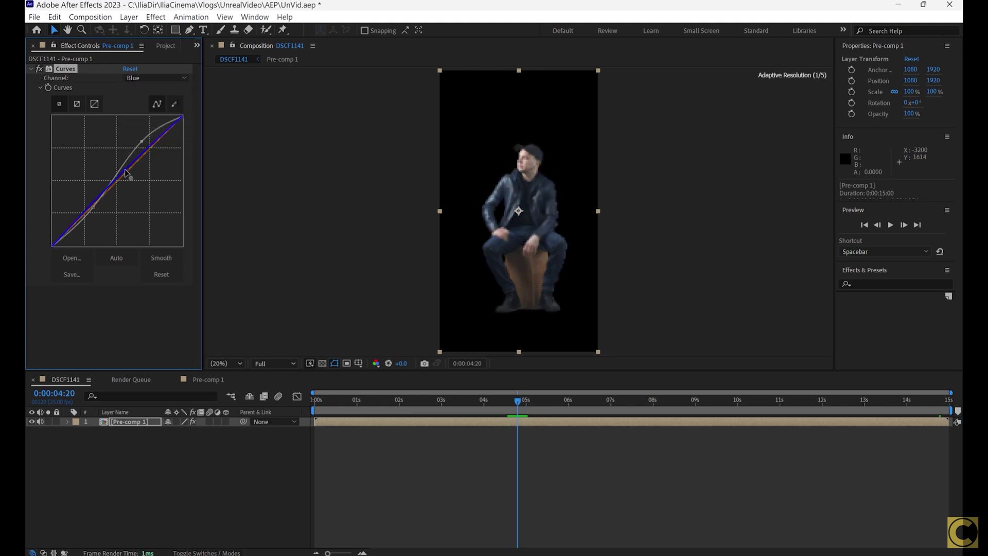
Save the project and add the DSCF1141 composition to the Render Queue.
click(34, 16)
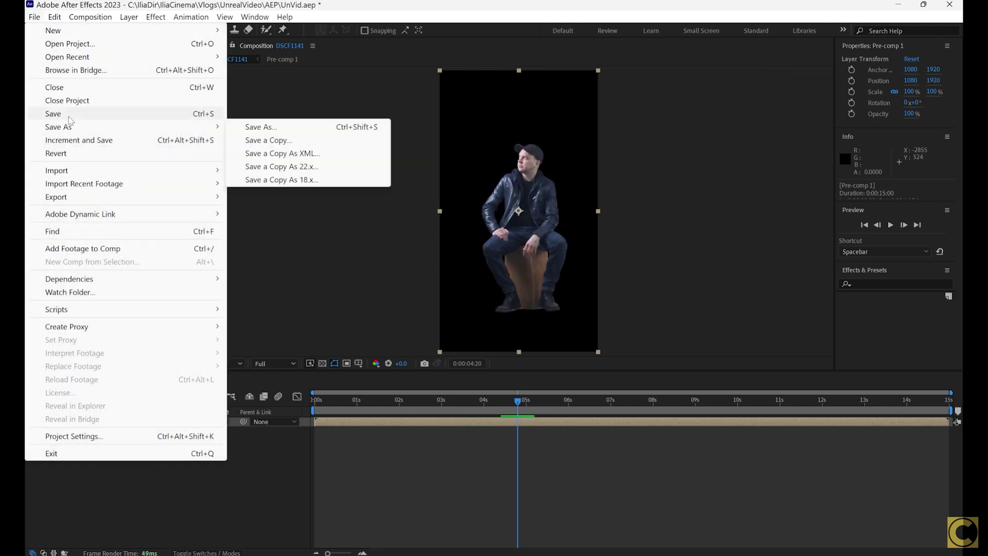
click(51, 113)
click(35, 17)
mouse_move(150, 197)
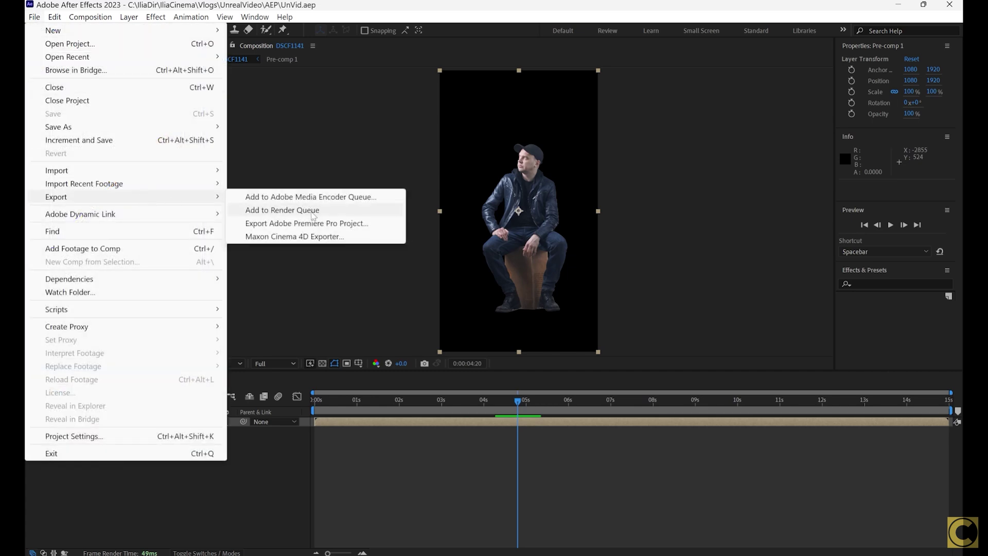
click(282, 210)
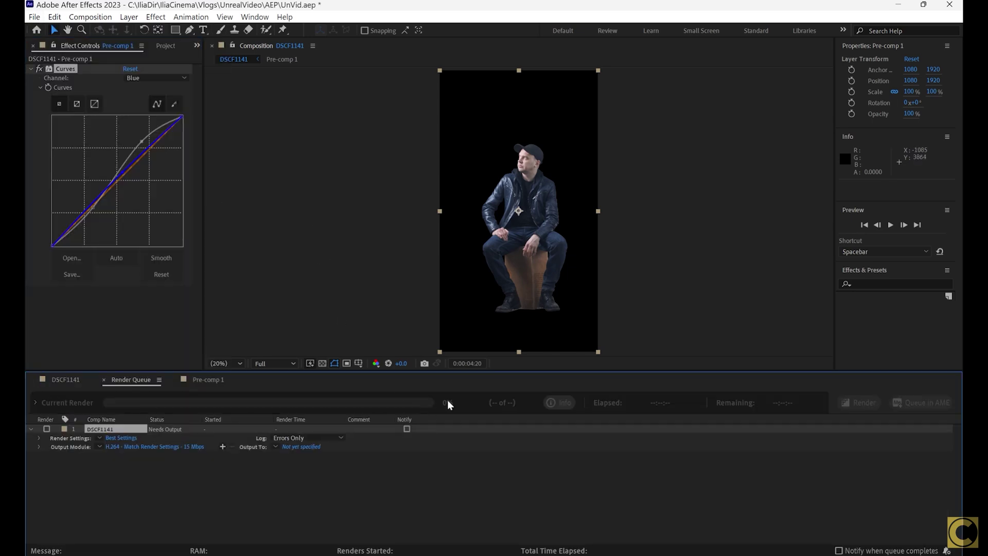
Set the output module format to PNG Sequence and change its video output channels.
click(161, 447)
click(461, 149)
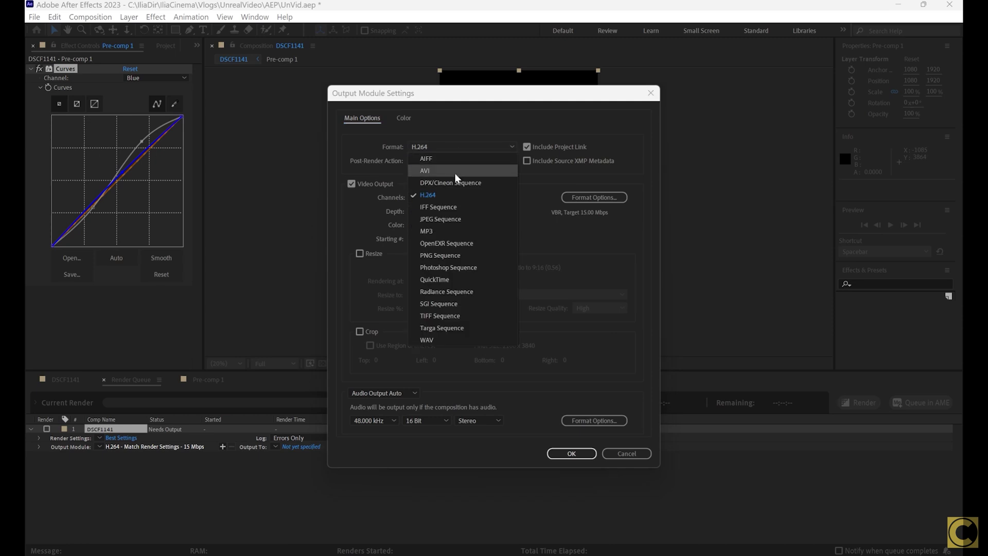
click(452, 243)
click(445, 197)
click(438, 233)
click(572, 453)
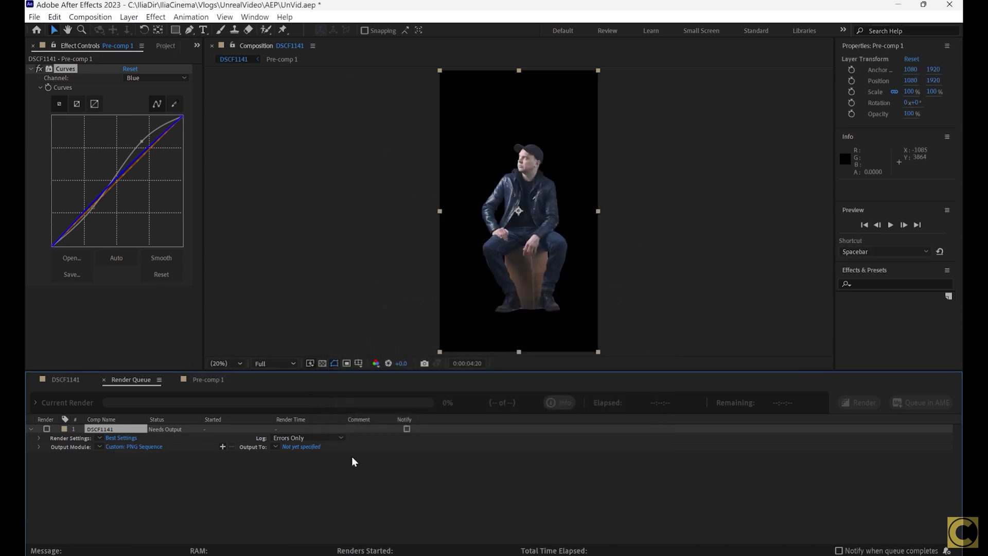
Create a ChromaPNG folder inside UnrealVideo, save the PNG sequence output there and start the render.
click(338, 446)
right_click(175, 180)
mouse_move(203, 319)
click(335, 321)
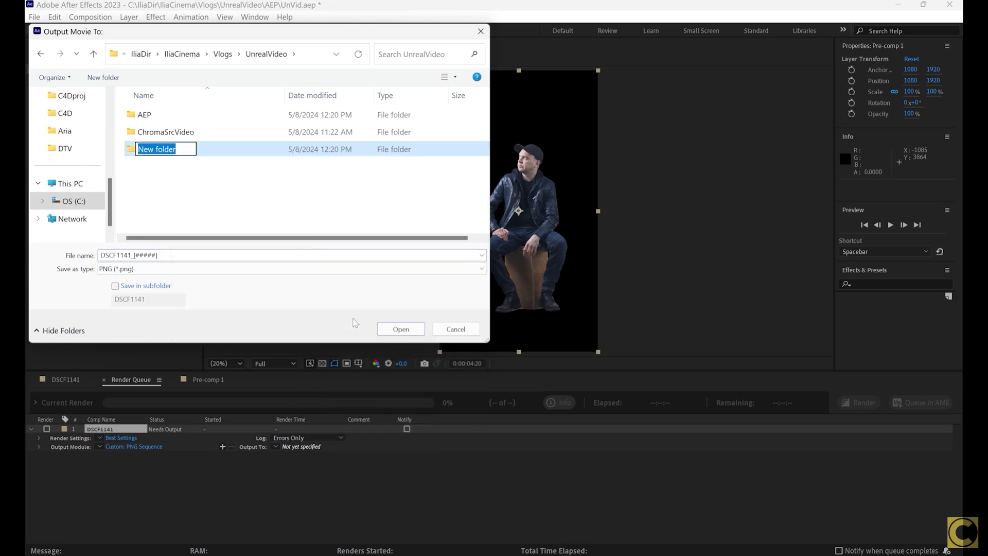
text(ChromaPNG)
key(Return)
key(Return)
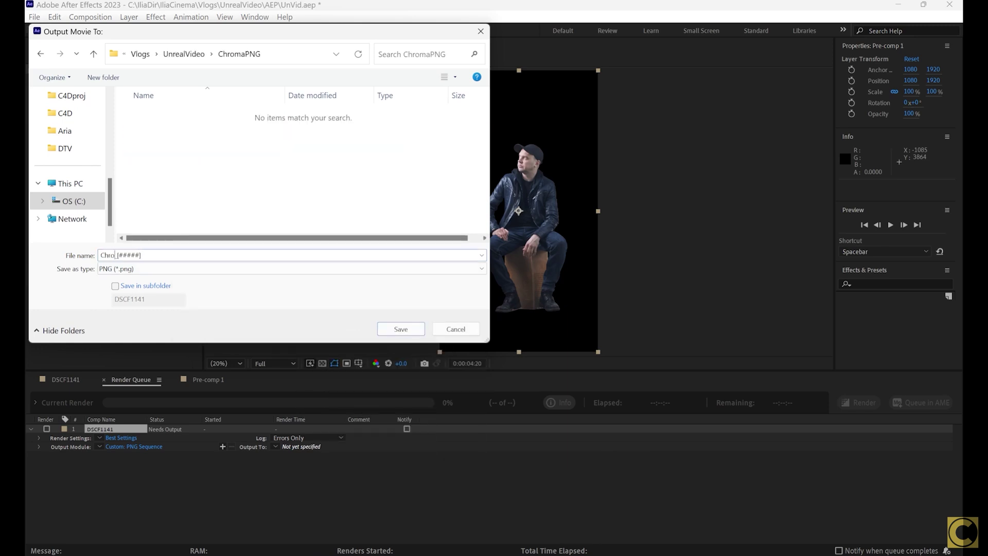
key(Return)
click(862, 408)
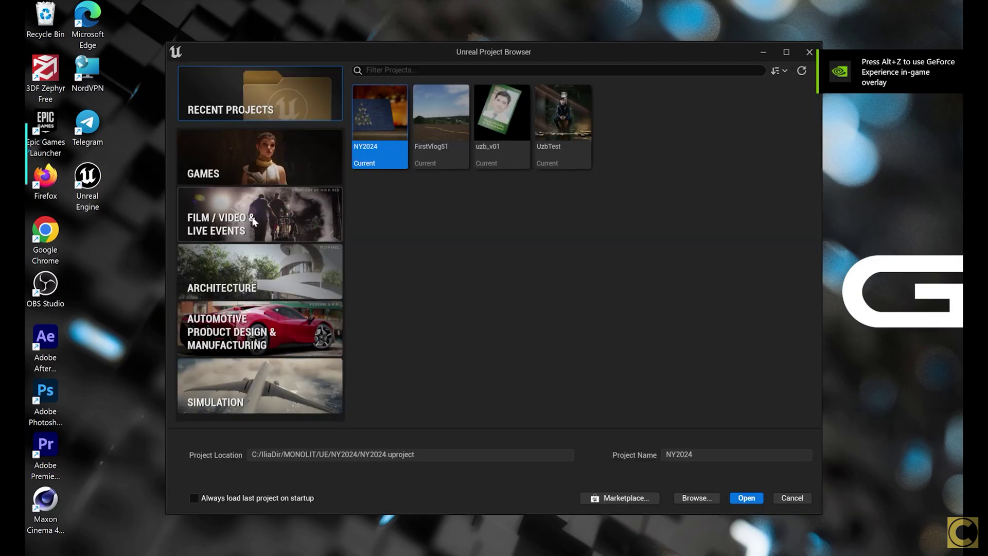
Switch to Unreal Engine and create a Blank Film / Video & Live Events project named MyProject in a new folder inside UnrealVideo.
click(252, 222)
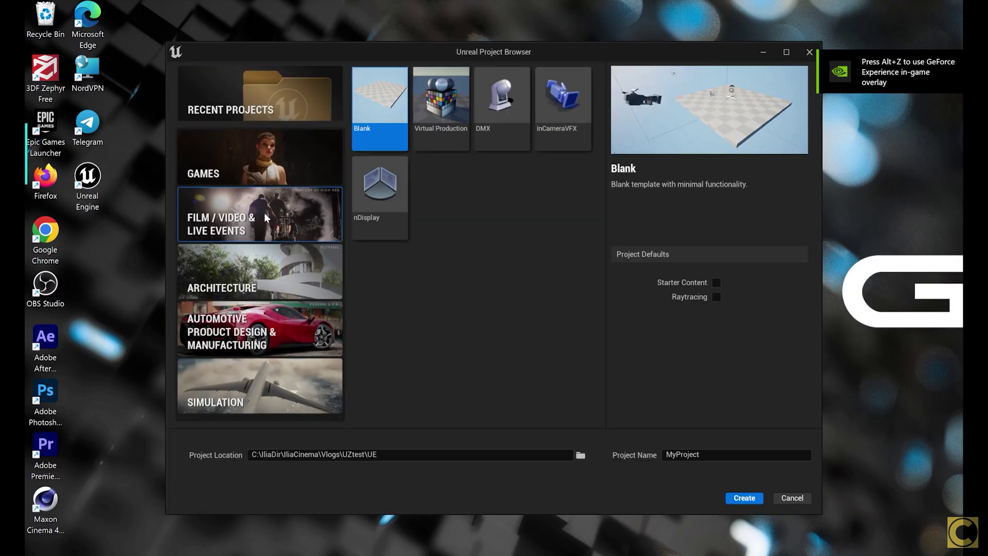
click(580, 455)
right_click(324, 219)
mouse_move(391, 342)
click(479, 343)
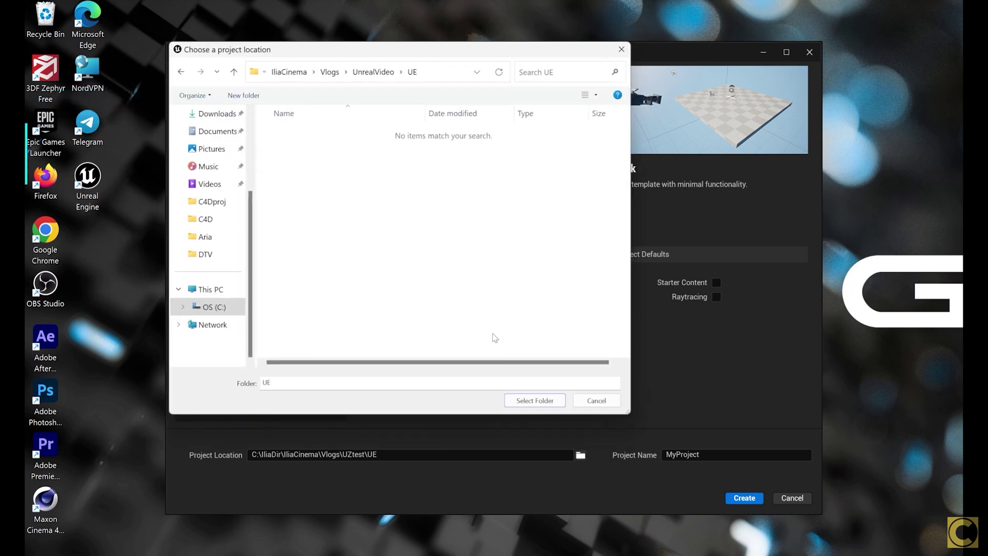
click(529, 401)
click(731, 493)
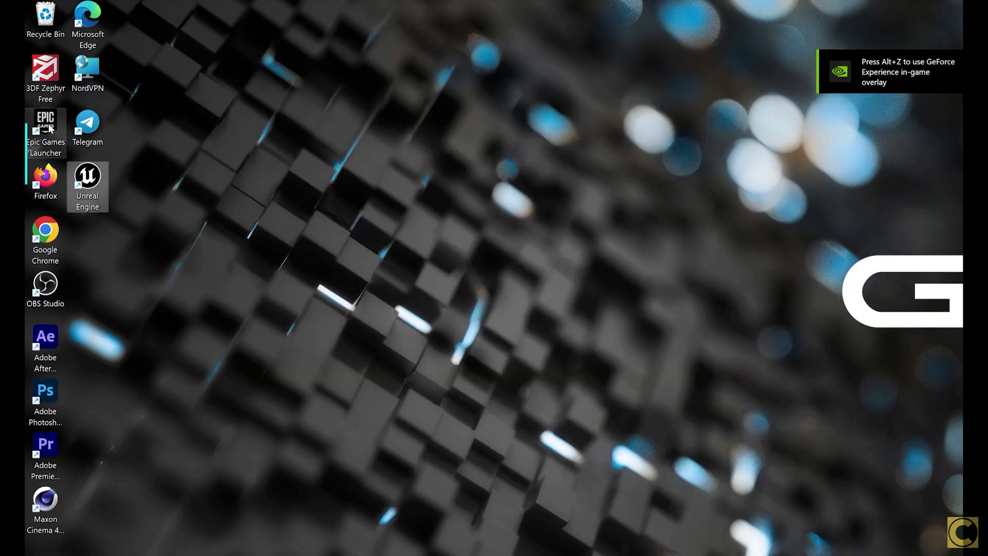
Switch to Epic Games Launcher and add Polar Sci-Fi Facility from the Unreal Engine library to MyProject.
double_click(46, 123)
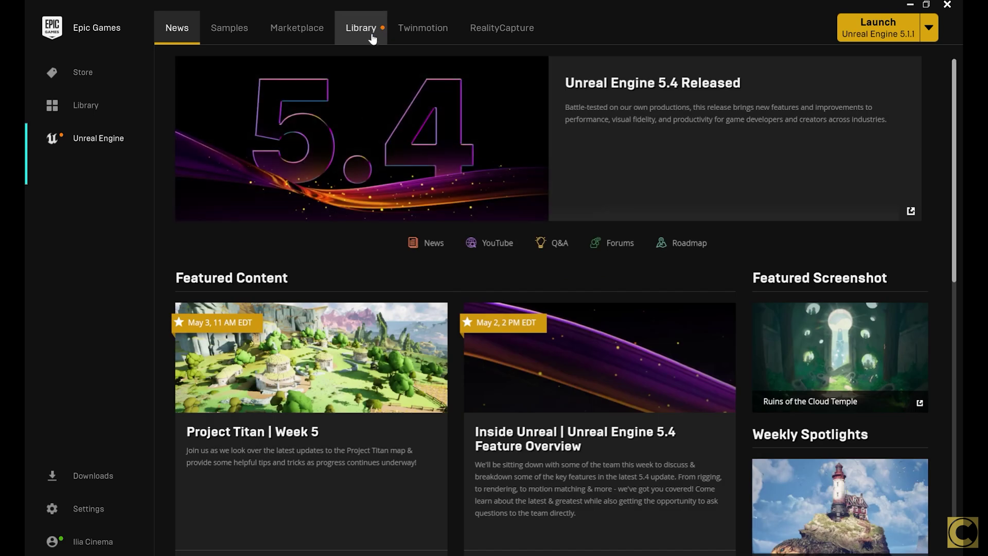
click(364, 31)
drag(955, 193, 956, 413)
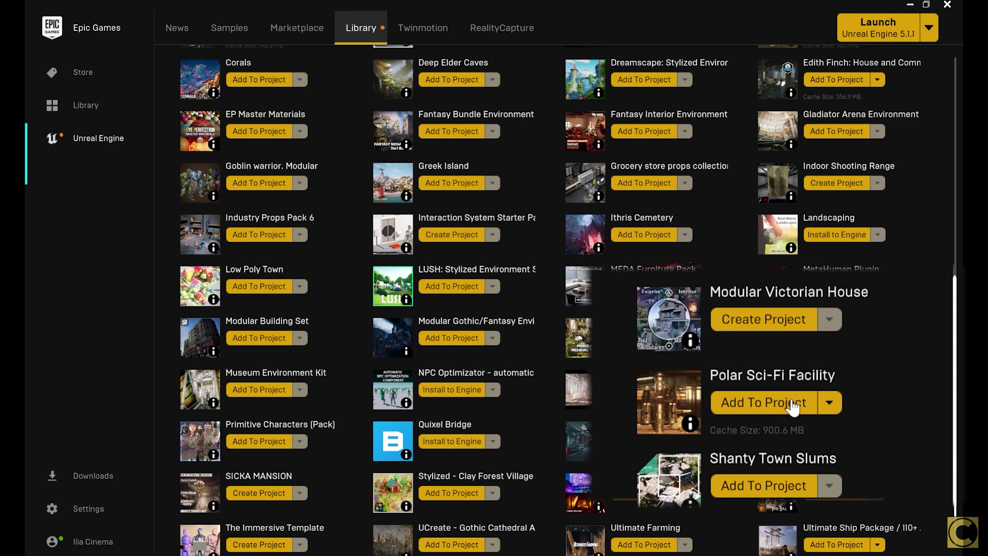
click(855, 393)
scroll(625, 355, down, 1)
click(615, 301)
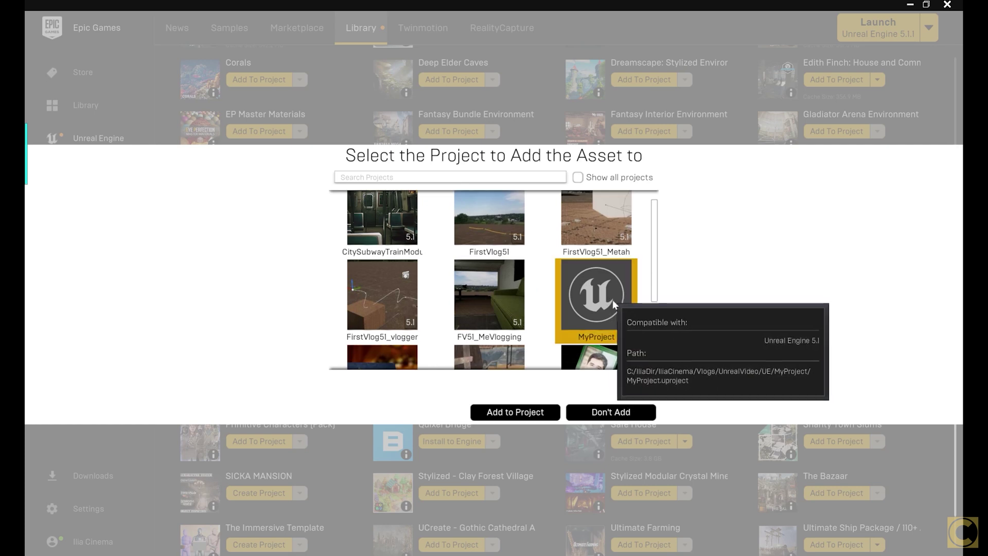
click(536, 417)
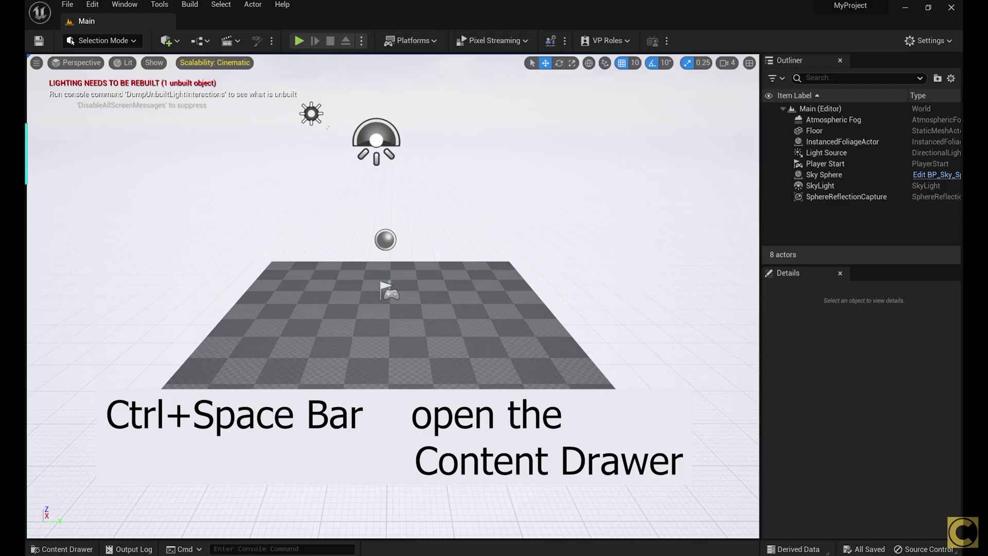
Open the PolarFacility_Example_Map_Daytime level from the Polar/Maps content folder in Unreal Engine.
key(ctrl+space)
click(49, 439)
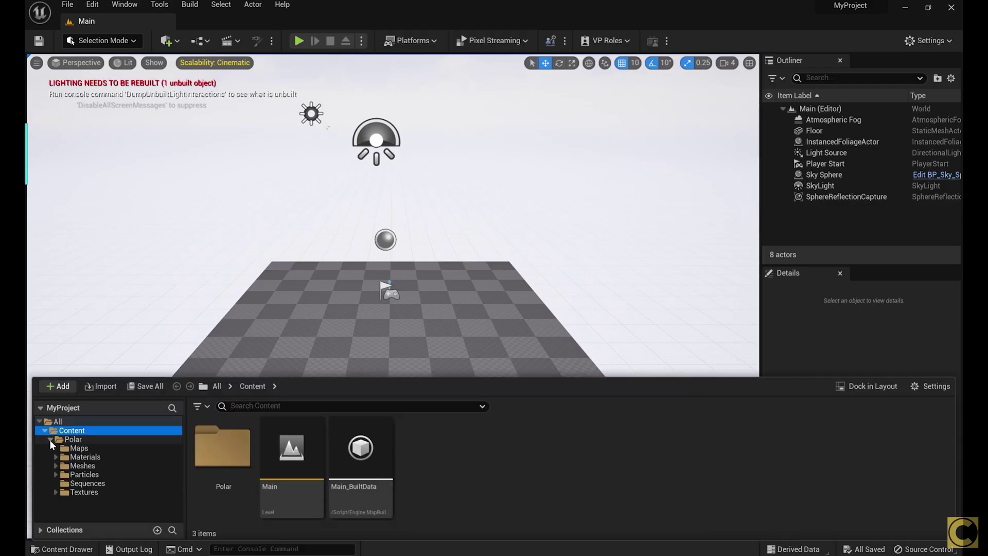
click(83, 447)
double_click(292, 450)
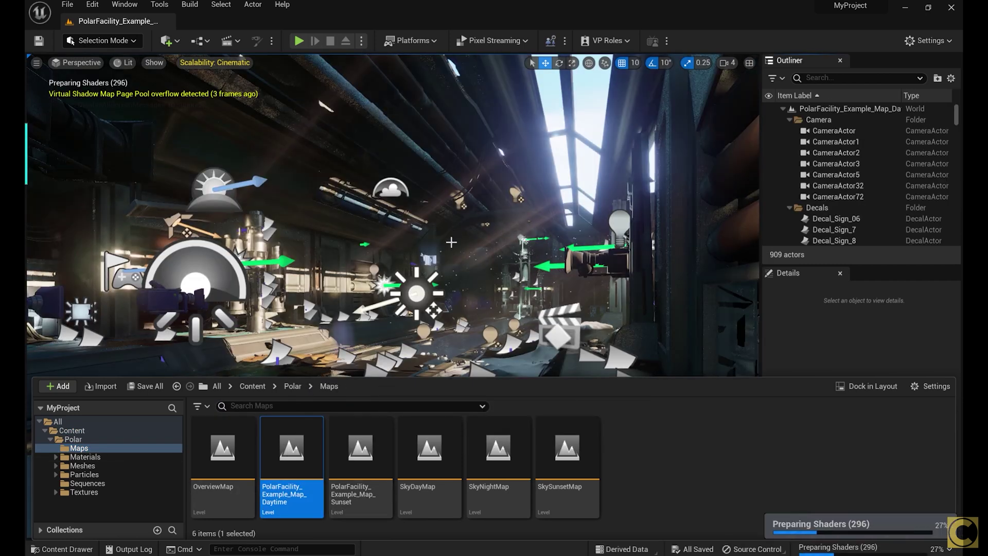
Set the viewport camera speed to 2 and explore the interior of the polar facility.
click(443, 256)
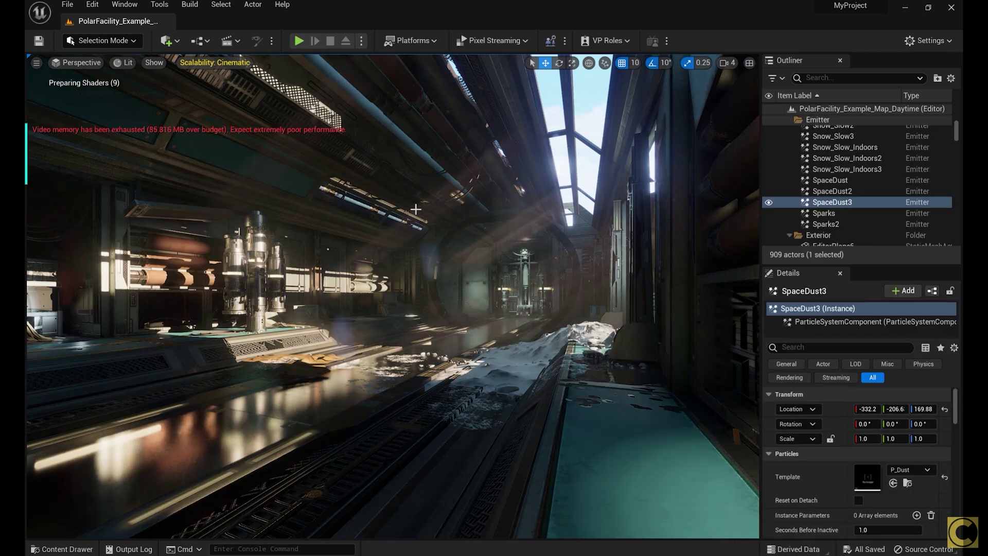
mouse_move(406, 206)
right_down()
mouse_move(293, 204)
mouse_move(400, 206)
right_up()
click(728, 62)
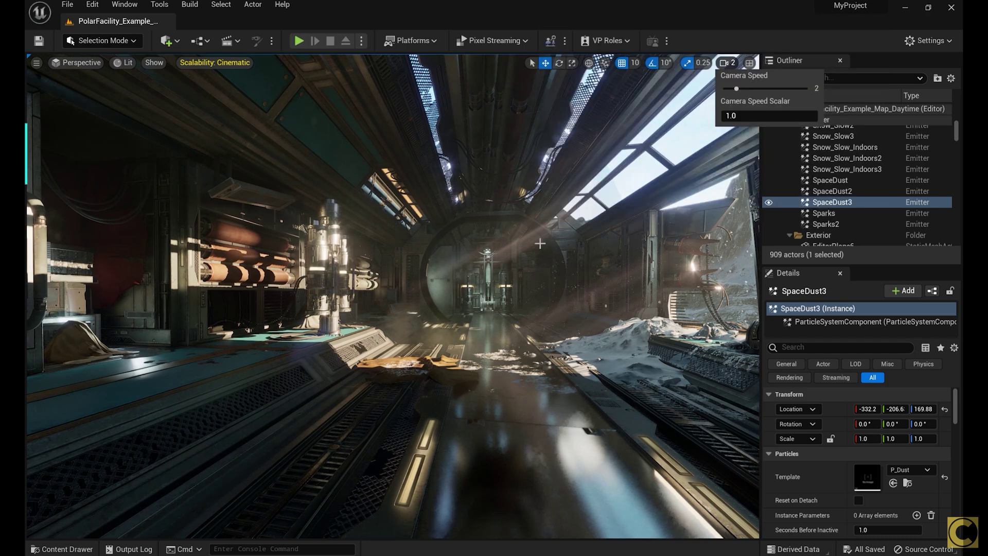
key(w)
right_drag(597, 165, 758, 165)
key(a)
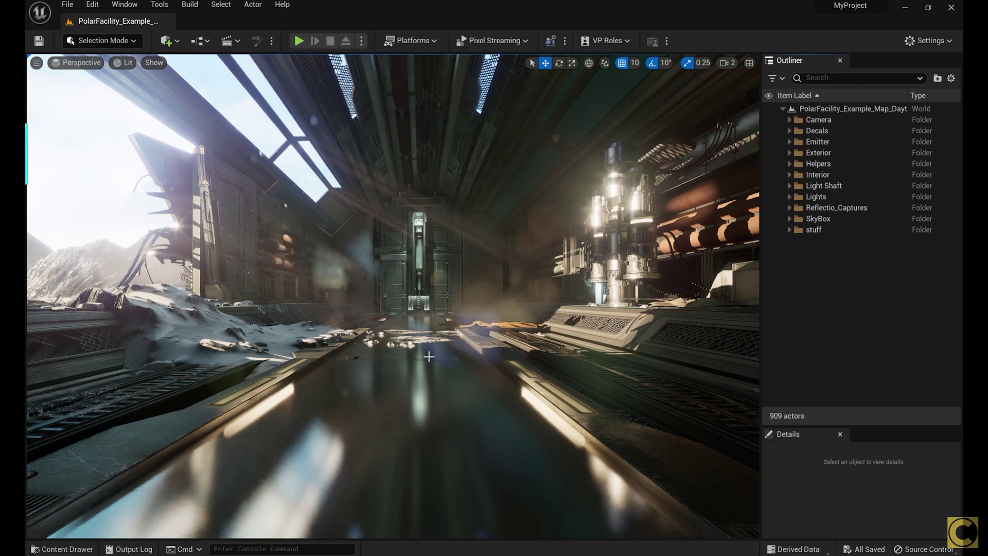
Add a Cine Camera Actor to the facility level.
click(165, 41)
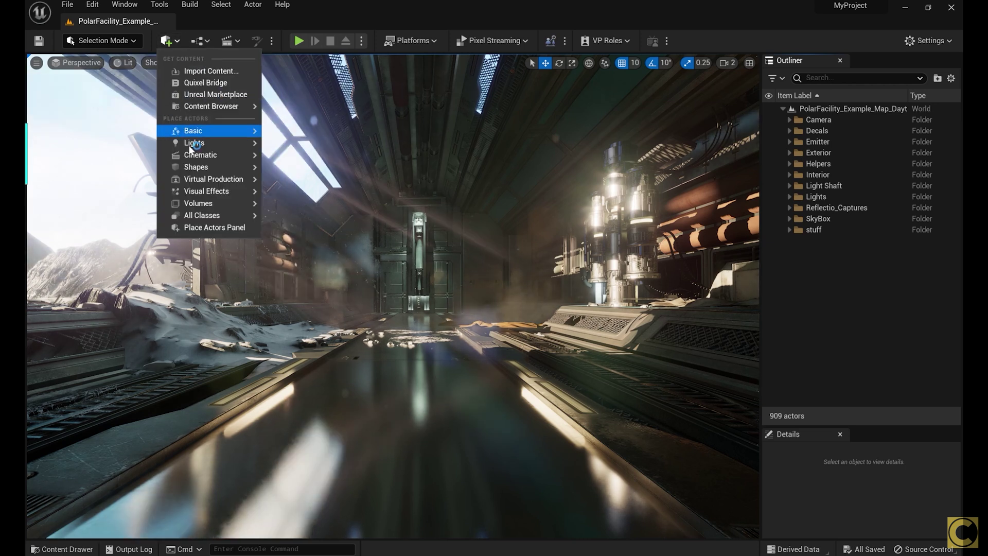
mouse_move(232, 155)
click(306, 158)
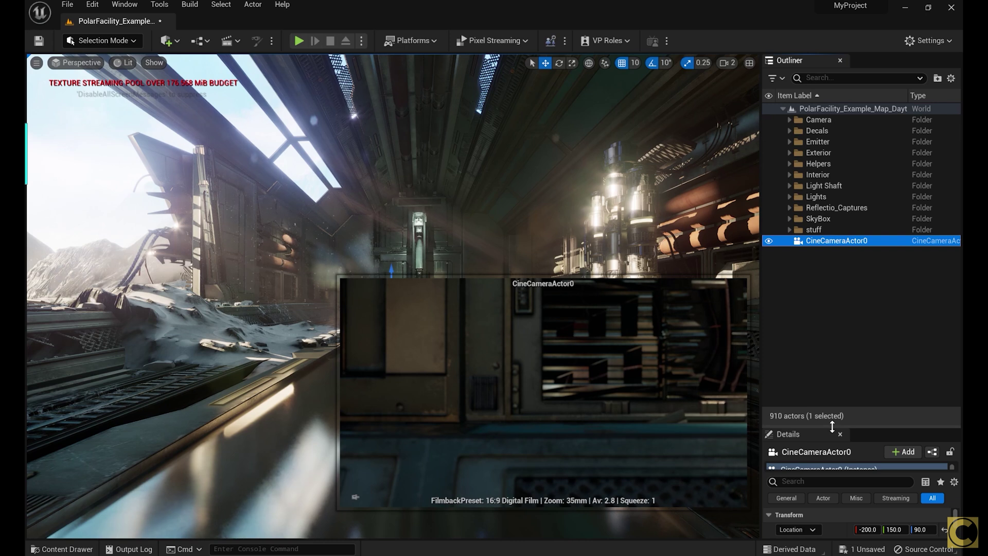
Set the cine camera's current focal length to 50 mm, enlarging the area that shows its properties.
drag(832, 425, 831, 189)
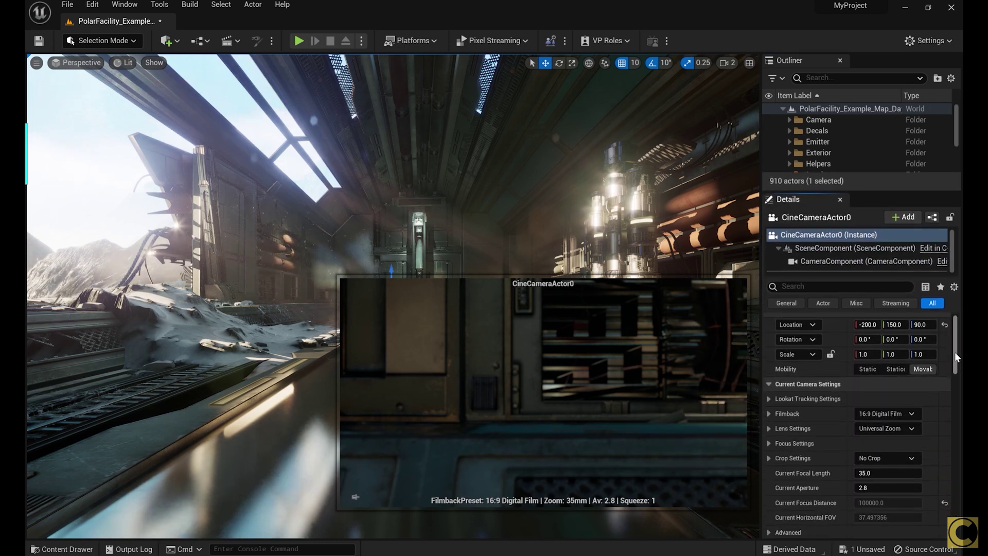
drag(954, 352, 955, 359)
click(916, 438)
text(50)
key(Return)
Enable the cine camera's shutter speed override and set it to 50.
click(828, 285)
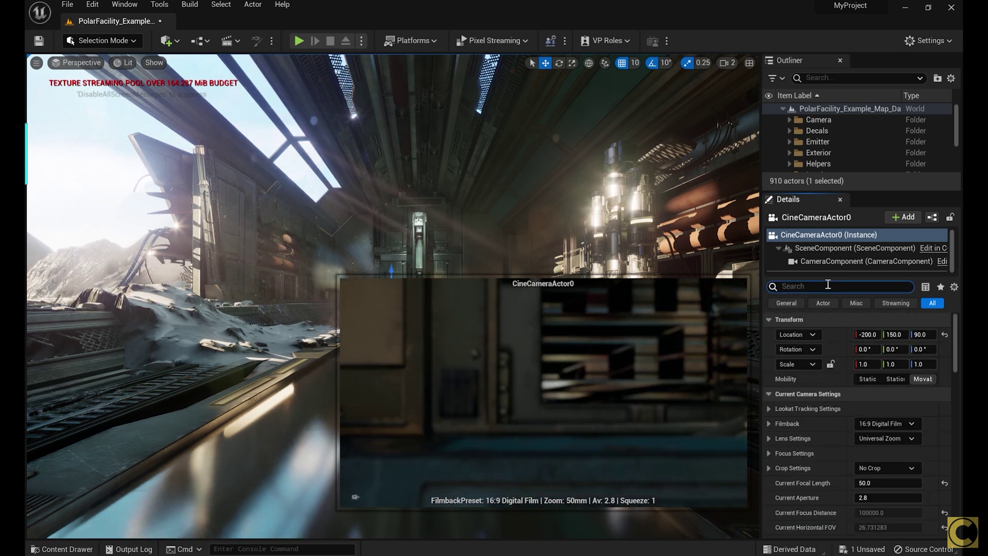
text(shutte)
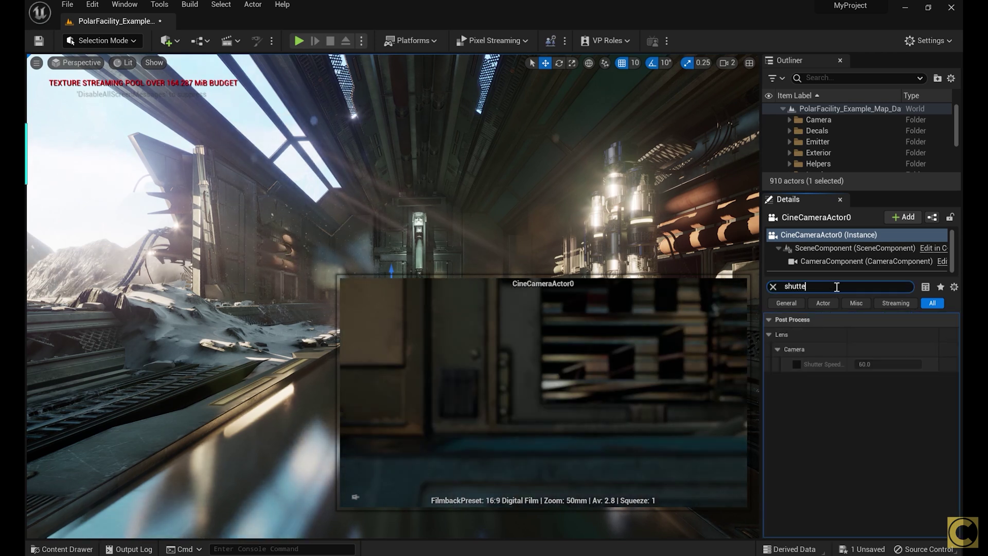
click(796, 364)
click(879, 364)
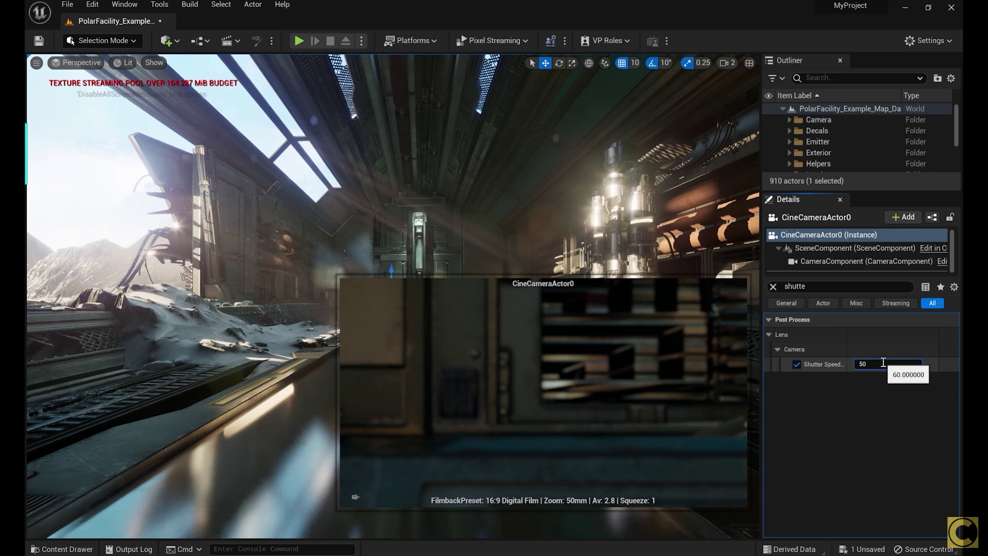
click(772, 286)
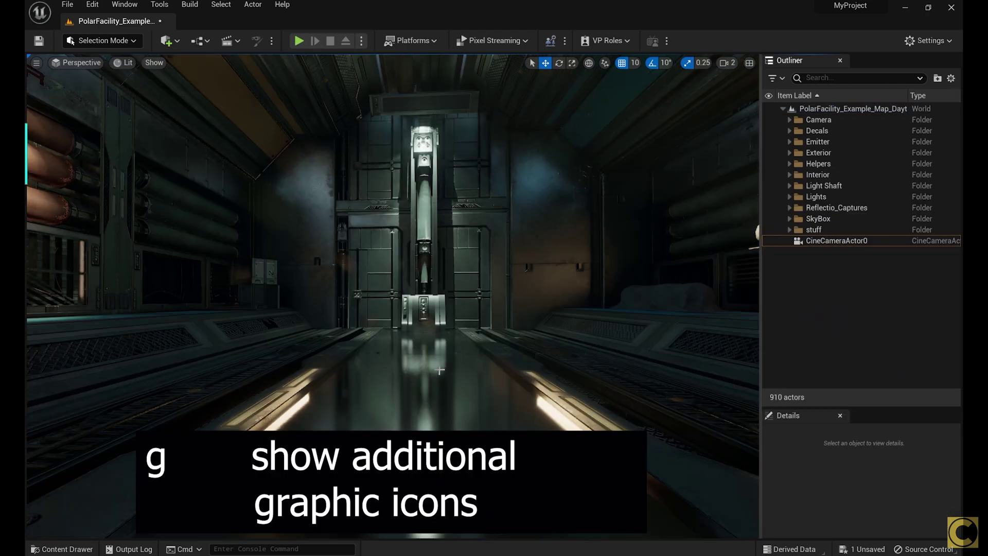
Show the editor's graphic icons in the viewport and select CineCameraActor0.
click(463, 256)
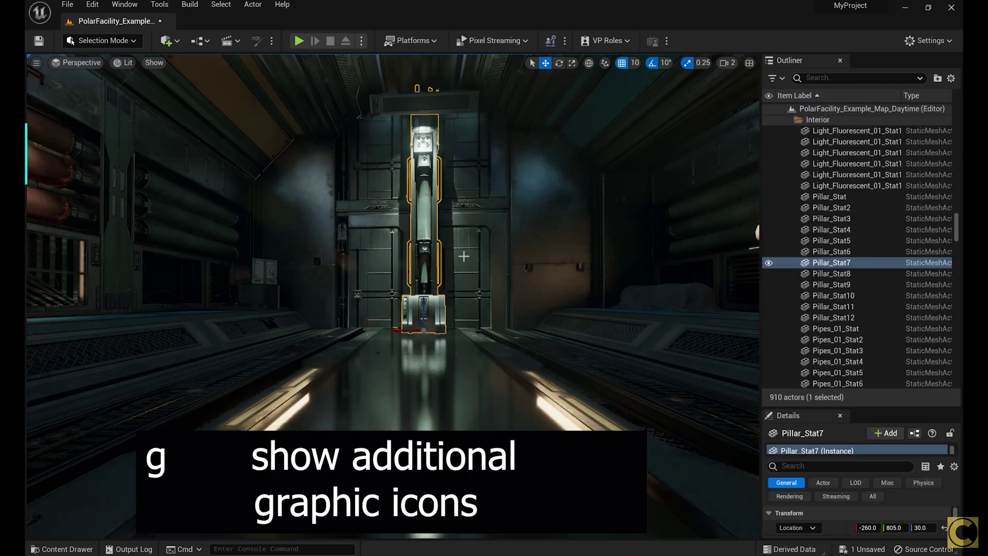
key(g)
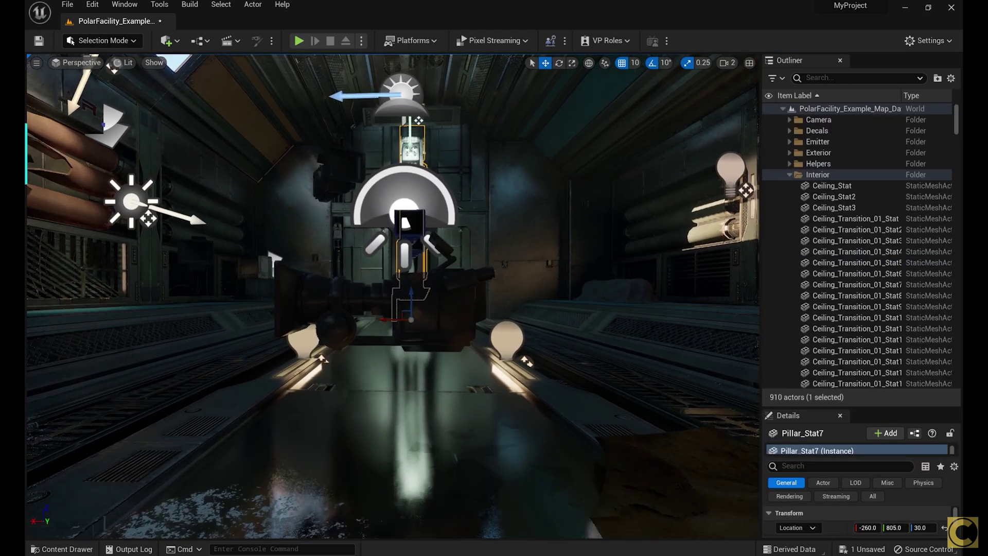
right_drag(463, 255, 391, 262)
right_drag(391, 262, 349, 262)
click(851, 383)
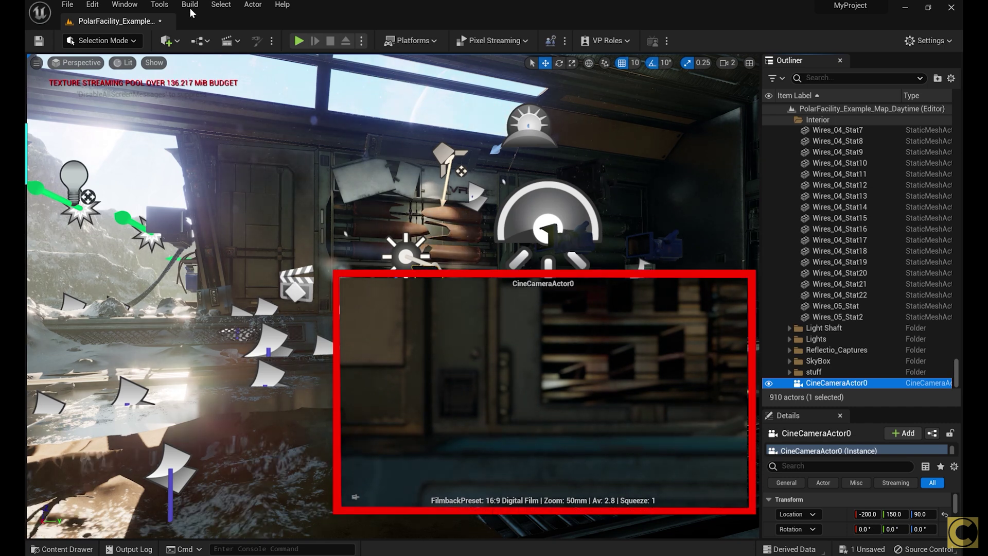
Filter the Editor Preferences by "preview" and collapse the groups above Level Editor - Viewports.
click(93, 5)
click(151, 154)
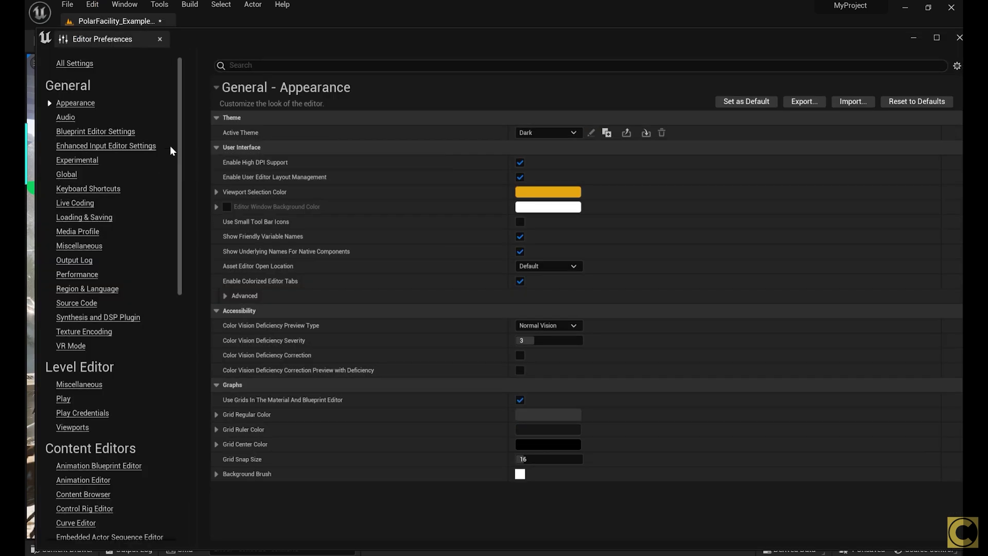
click(317, 64)
text(preview)
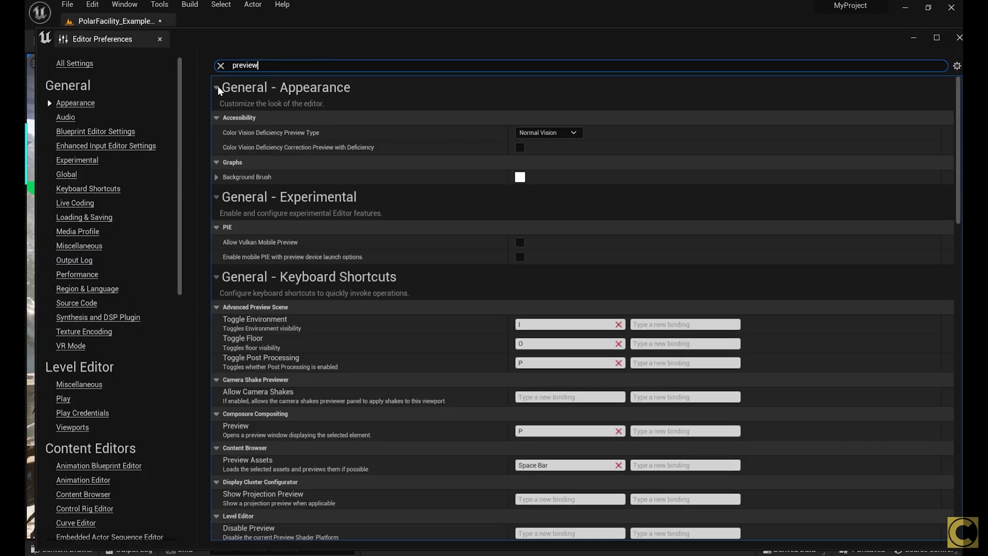
click(216, 87)
click(216, 109)
click(216, 132)
click(216, 155)
click(216, 177)
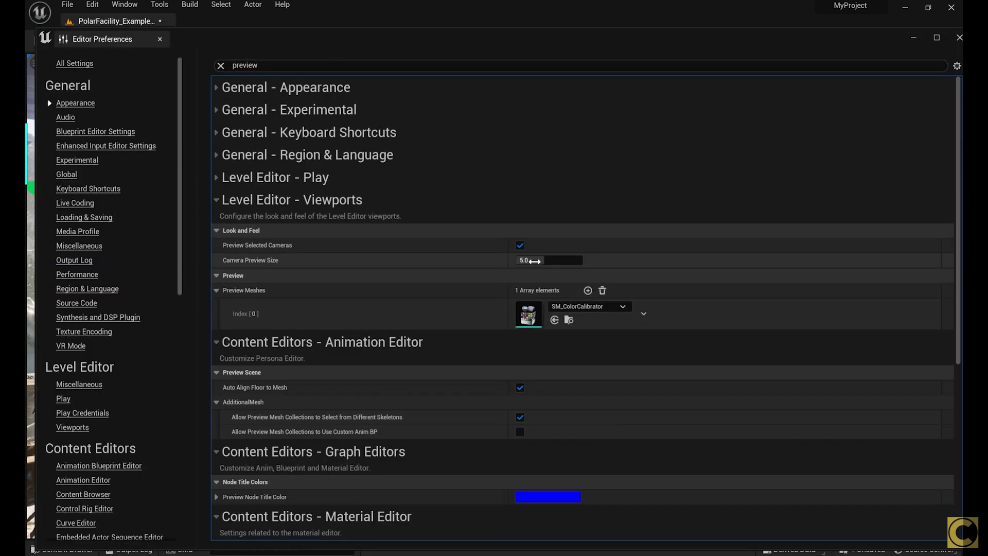
Set the level viewports' Camera Preview Size to 3.0 and close the Editor Preferences.
click(532, 261)
text(3)
key(Return)
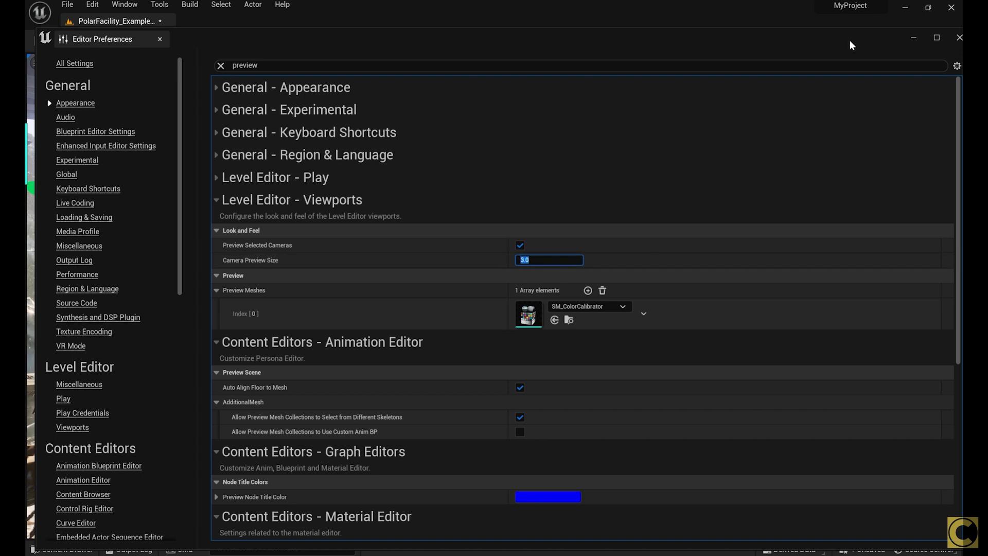
click(959, 38)
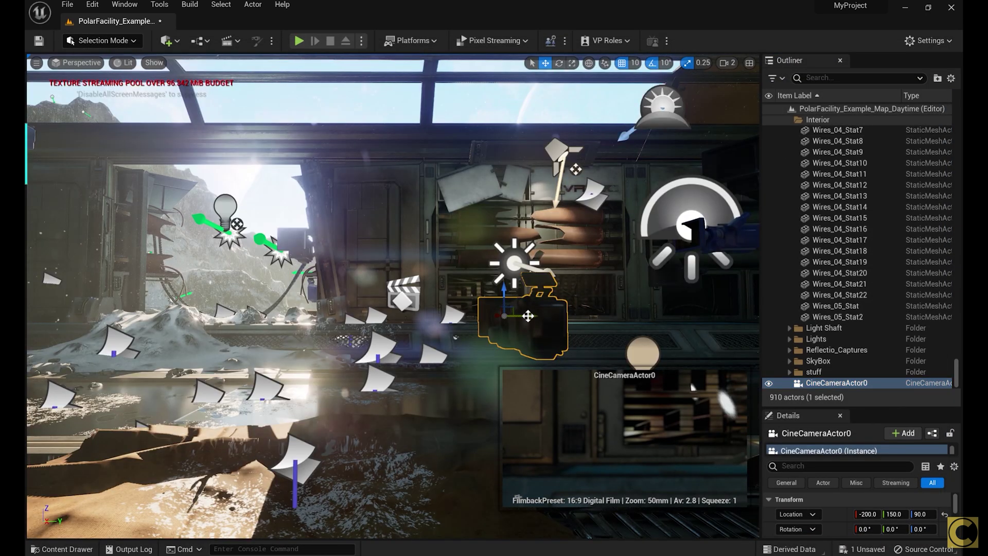
Rotate the cine camera to about 90° around Z and move it to X -260, Y -730 facing down the corridor.
drag(527, 316, 100, 310)
right_drag(99, 310, 59, 299)
drag(249, 326, 102, 293)
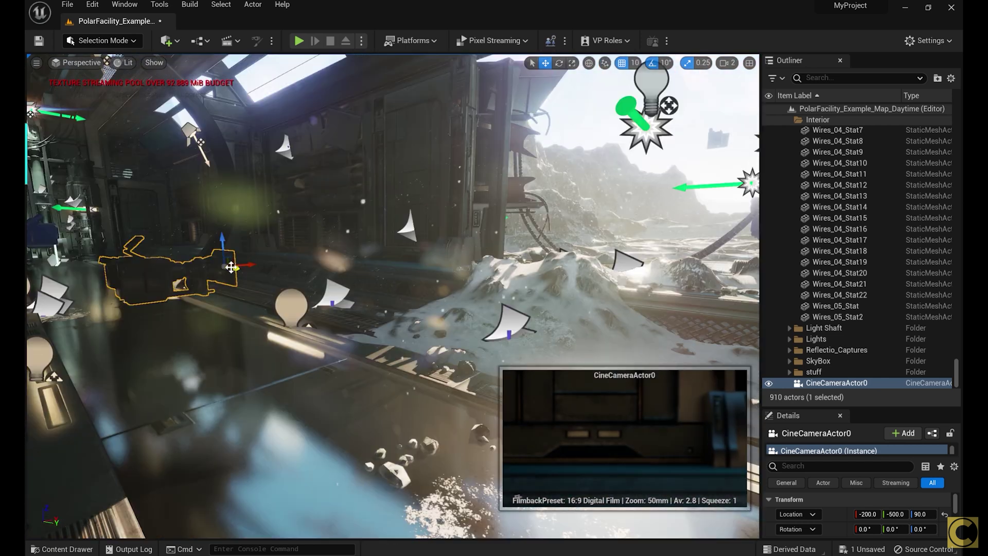
drag(238, 271, 93, 261)
click(559, 63)
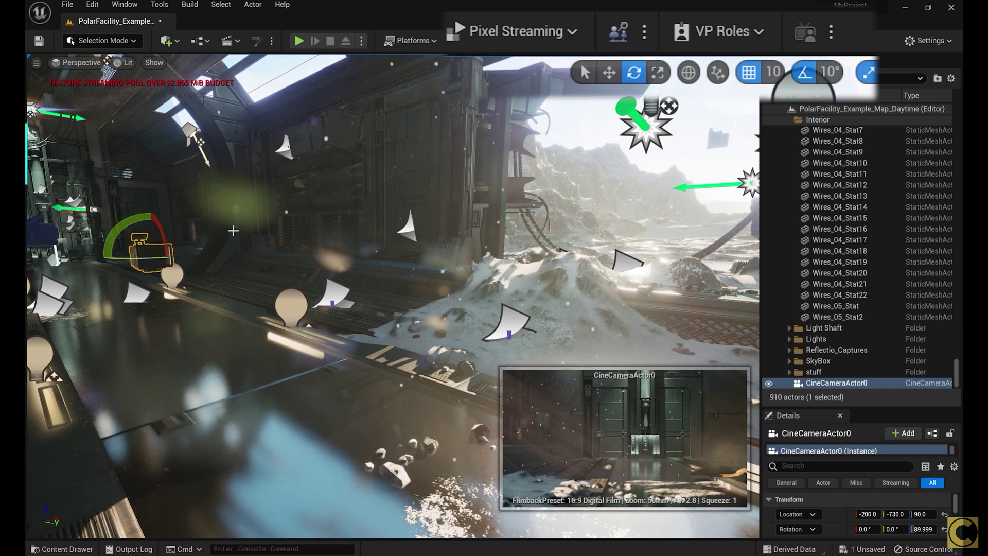
click(607, 73)
drag(177, 255, 124, 256)
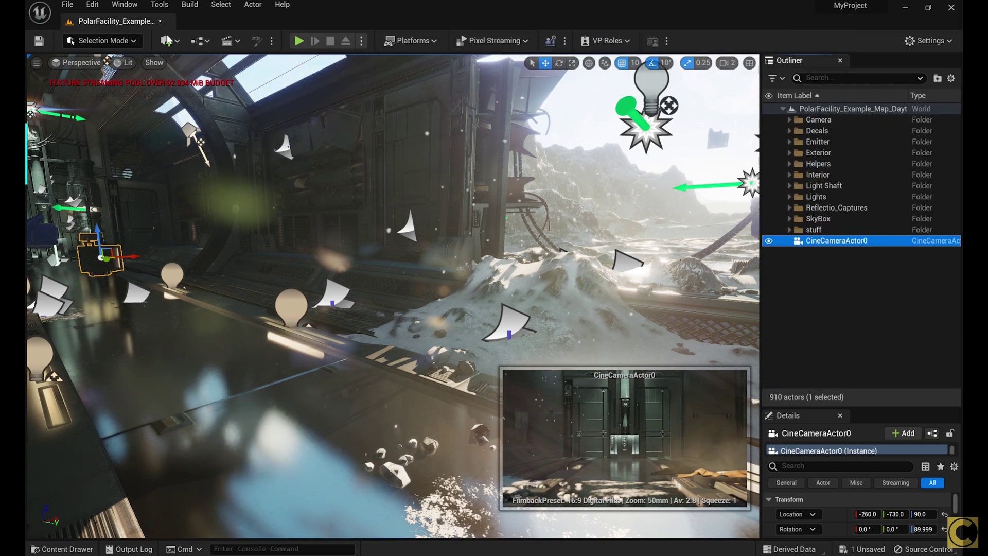
Add a Plane shape to the level and set its location to the camera's: X -260, Y -730, Z 90.
click(165, 41)
mouse_move(224, 167)
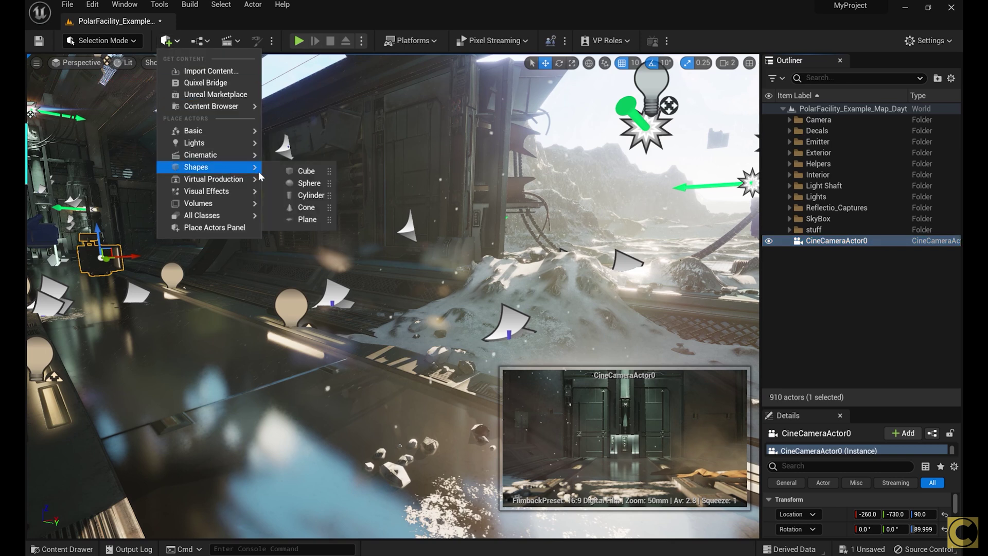
click(304, 223)
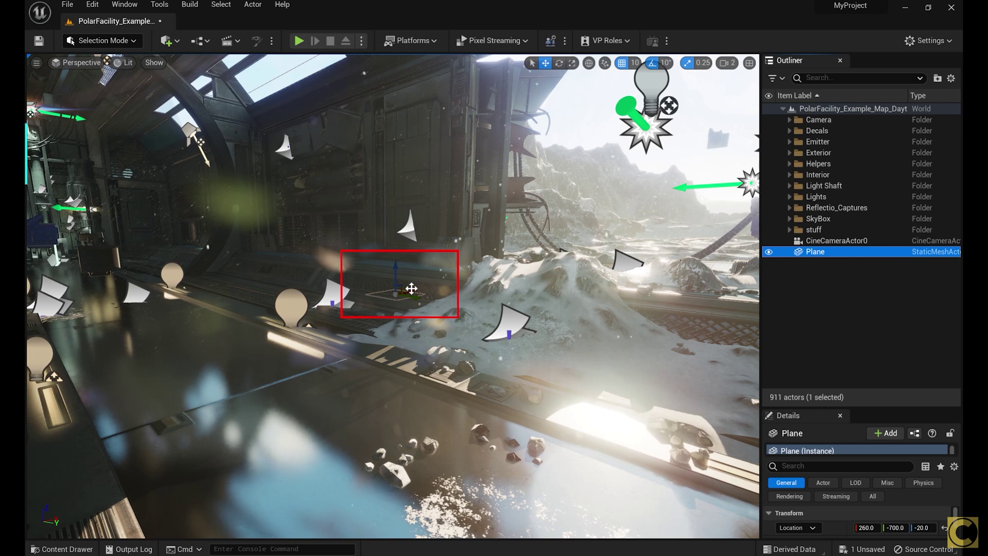
click(836, 241)
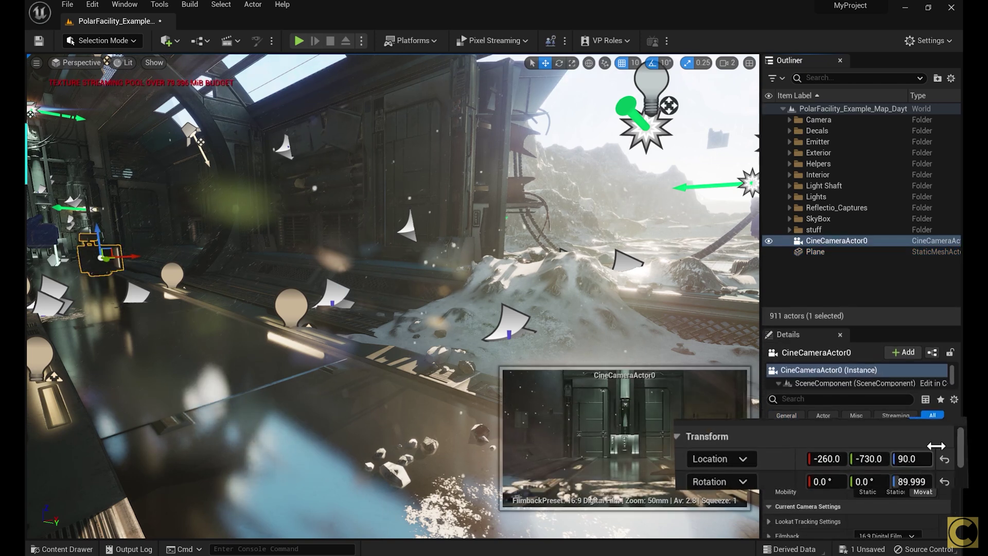
click(898, 251)
click(910, 478)
click(862, 480)
text(-7)
click(825, 480)
text(-260)
key(Return)
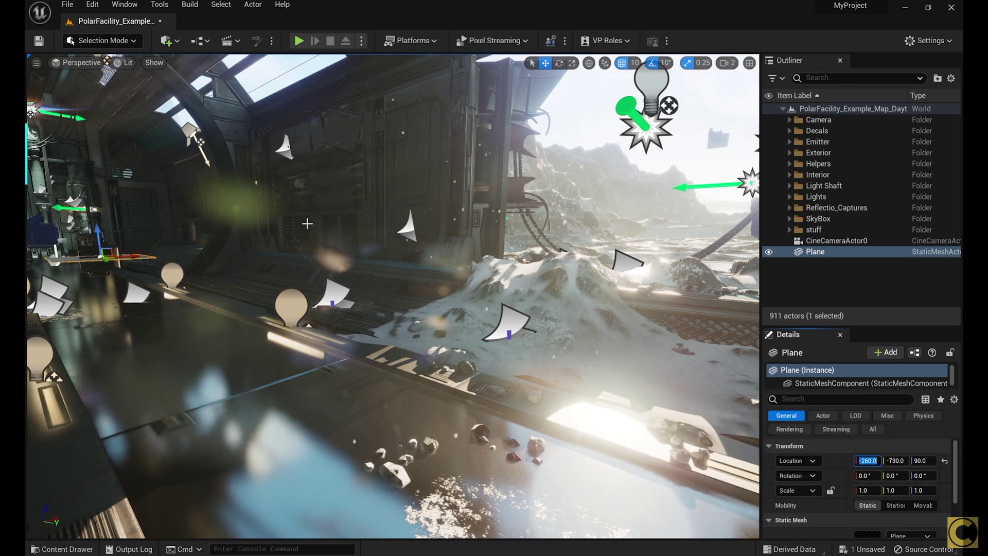
Move the plane in front of the camera to Y -290 and rotate it upright to about -90° around X.
drag(106, 258, 294, 306)
right_drag(293, 306, 247, 293)
click(559, 63)
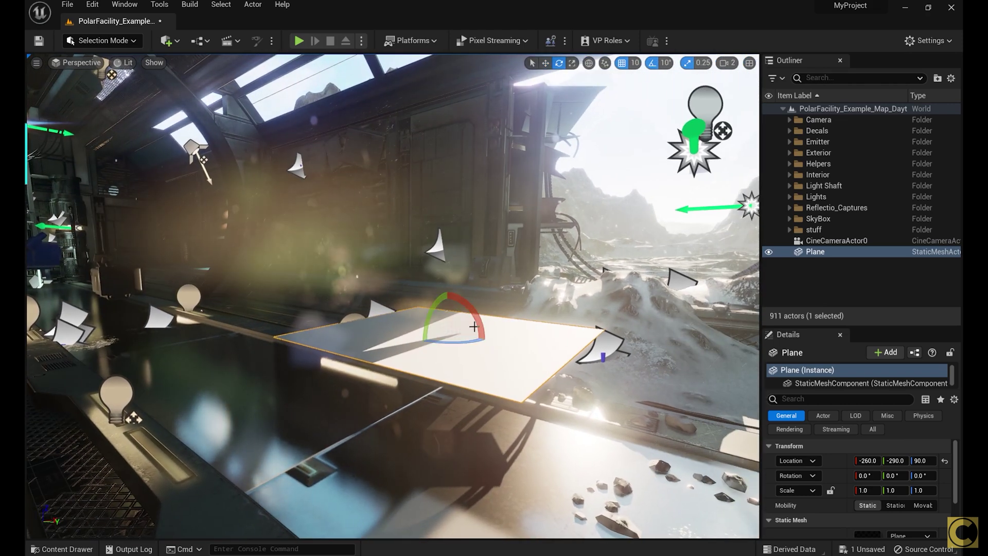
drag(434, 310, 401, 368)
right_drag(401, 368, 309, 360)
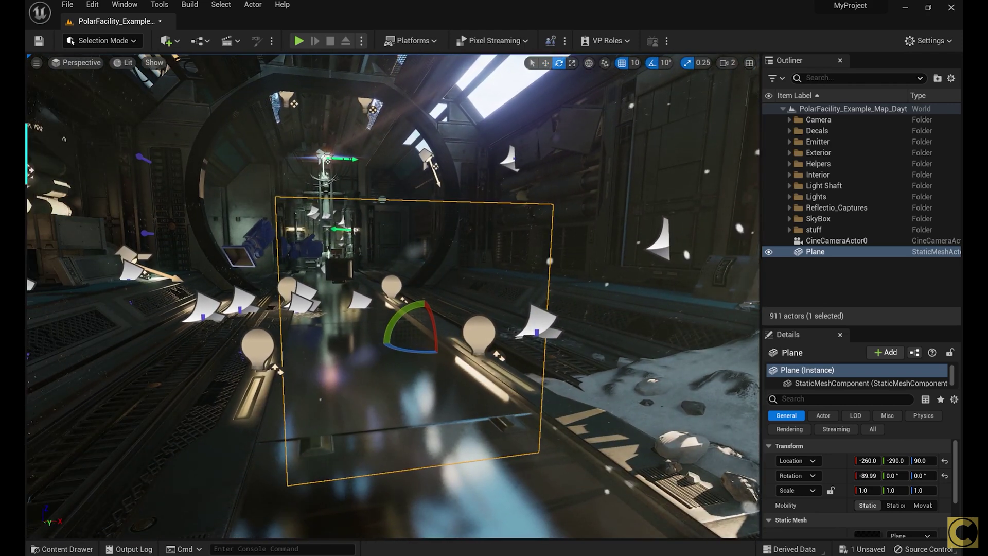
mouse_move(352, 295)
right_down()
mouse_move(633, 308)
mouse_move(596, 291)
mouse_move(360, 293)
right_up()
click(843, 241)
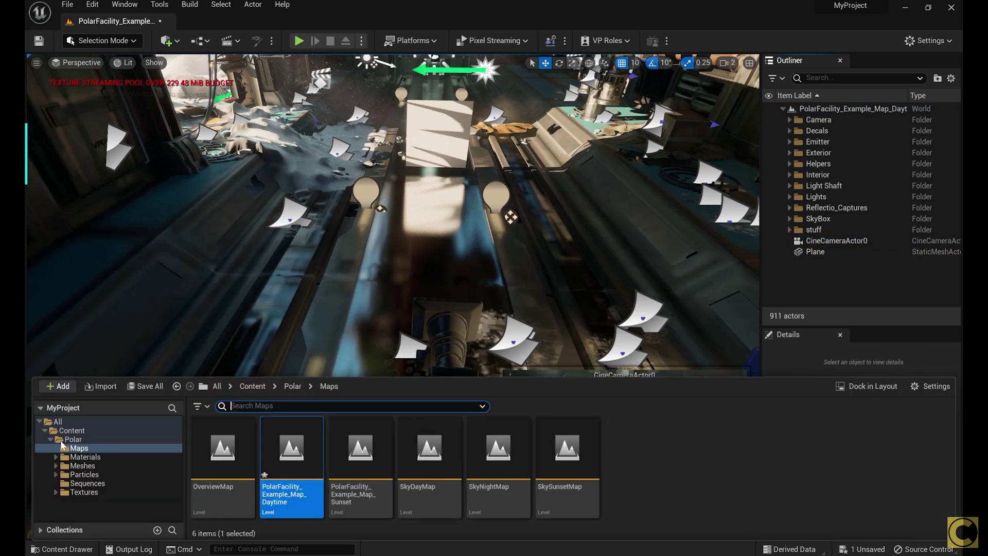
Create a folder named MyFolder inside the Polar content folder and open it.
click(64, 440)
right_click(759, 474)
click(804, 93)
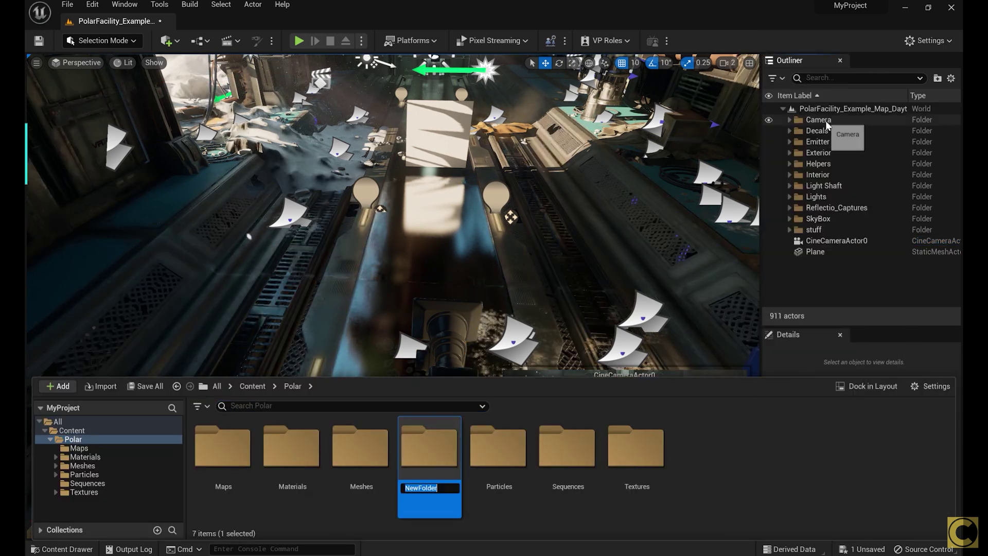
text(MyFolder)
key(Return)
double_click(430, 443)
Create a Level Sequence named MyLevelSequence in MyFolder.
right_click(403, 459)
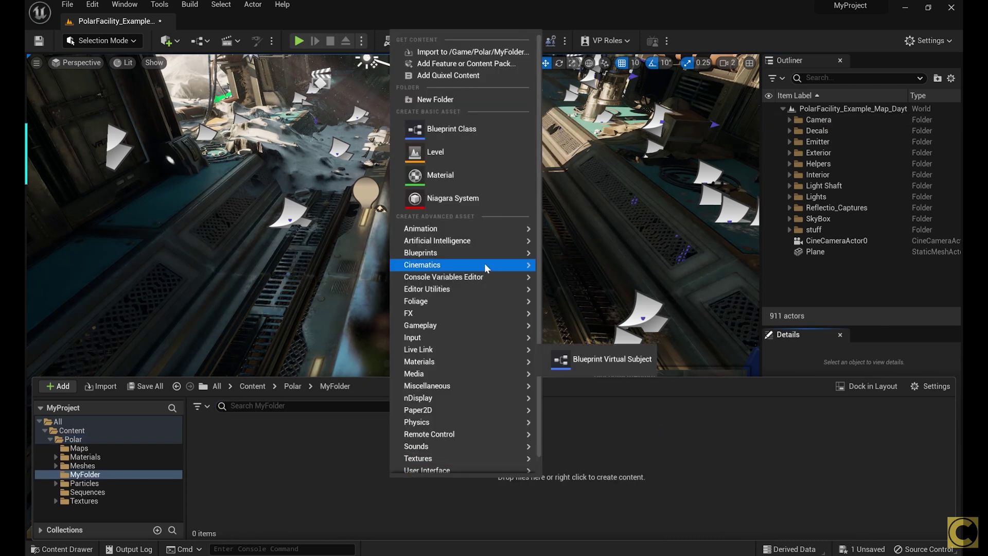
mouse_move(483, 264)
click(605, 294)
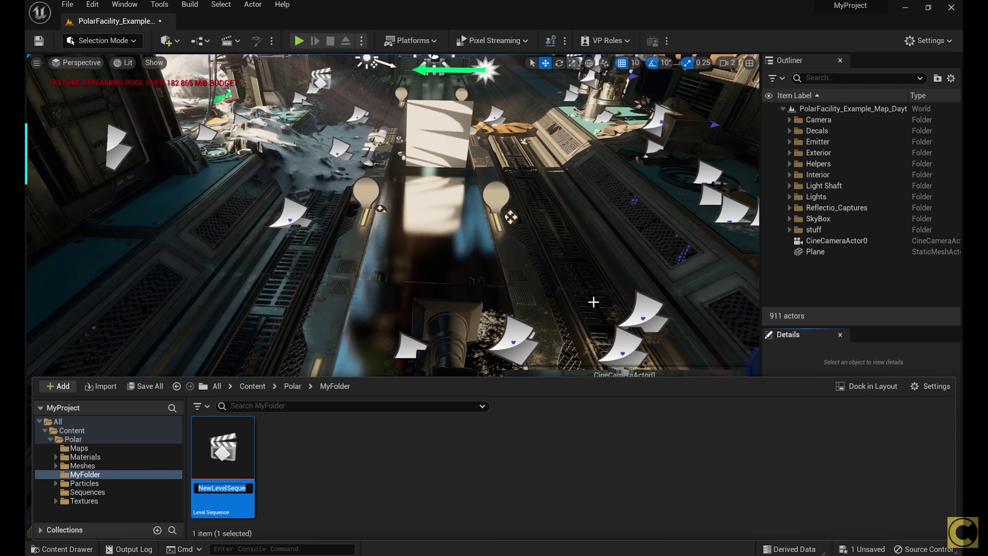
key(Home)
key(Delete)
key(Delete)
key(Delete)
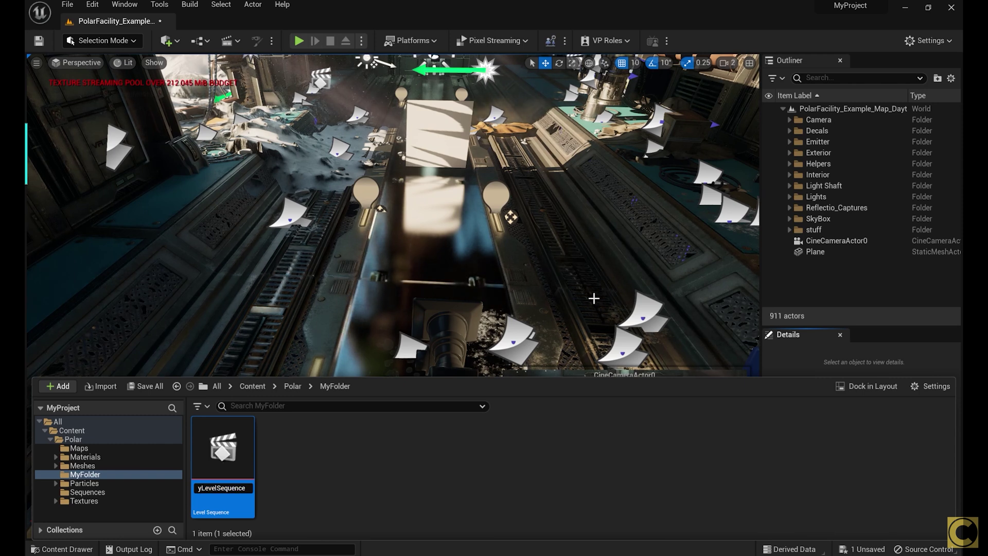
key(Return)
Open the level sequence in Sequencer, shrink its area to enlarge the viewport, and set its display rate to 25 fps.
drag(225, 438, 230, 439)
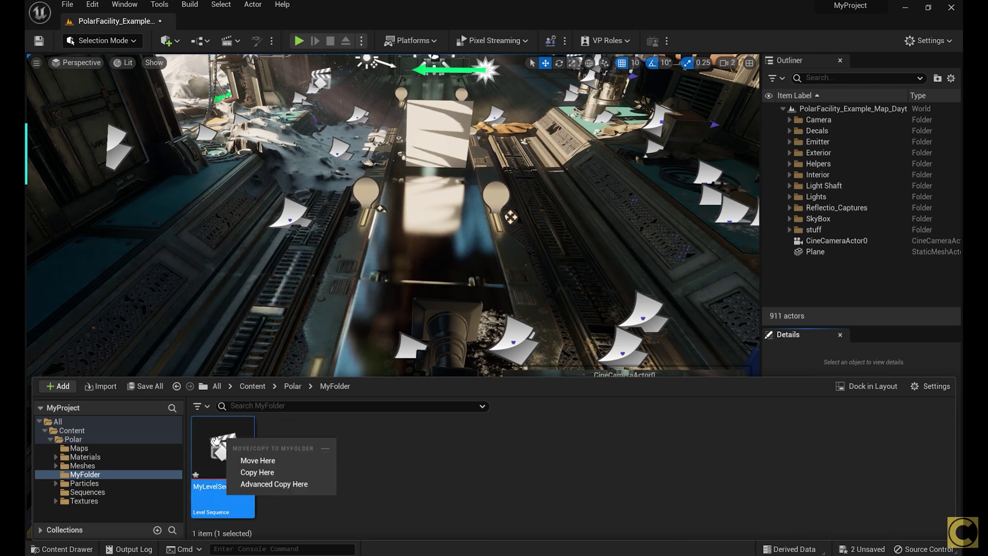
click(202, 443)
double_click(201, 443)
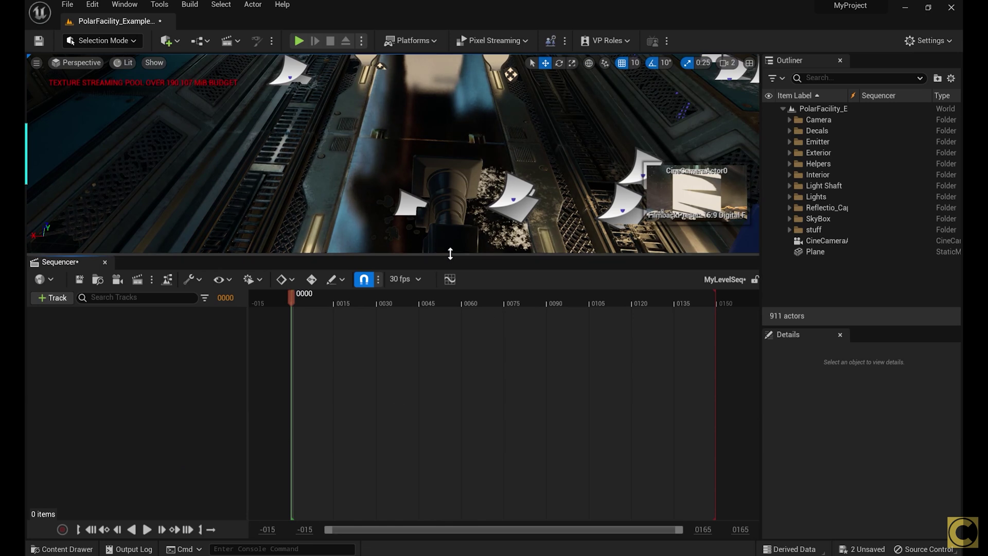
drag(450, 254, 452, 410)
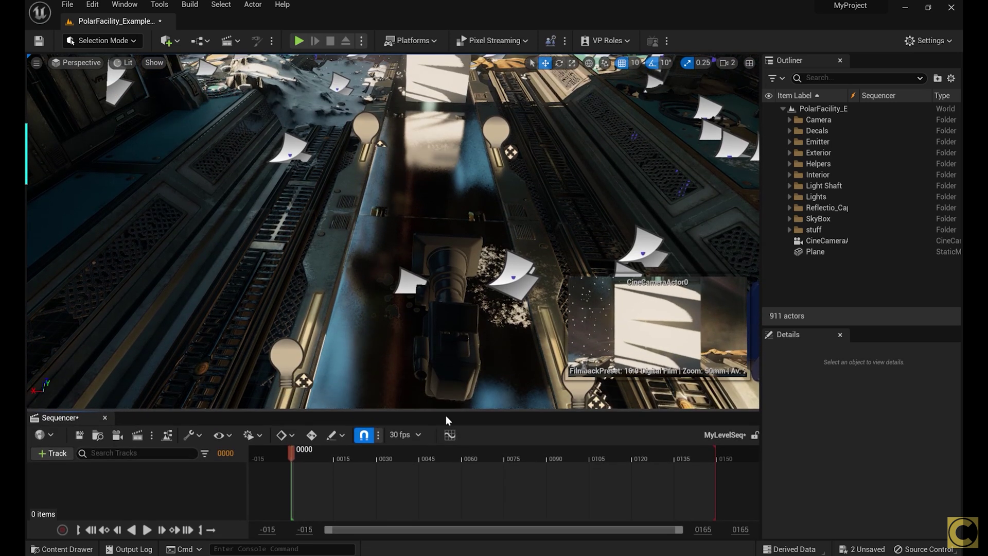
click(396, 434)
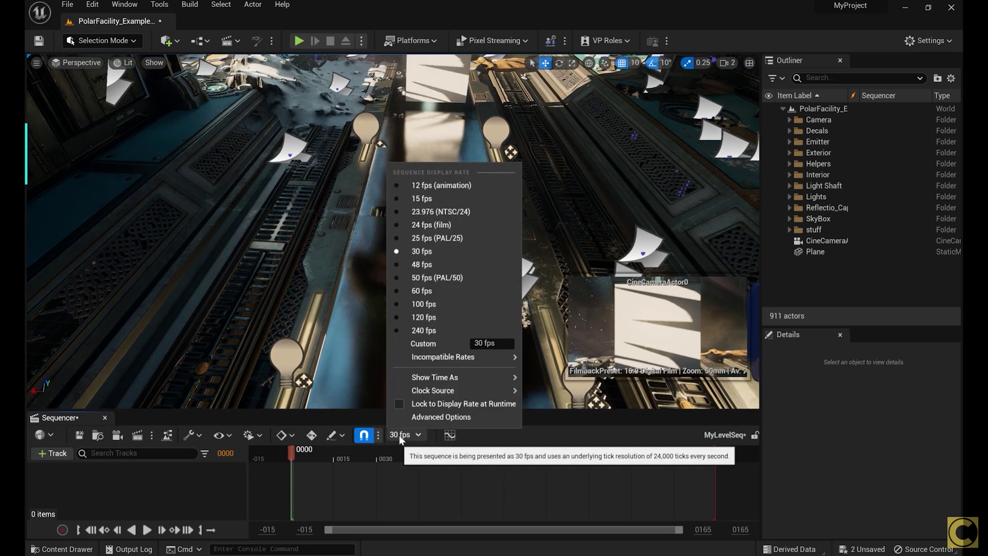
click(424, 239)
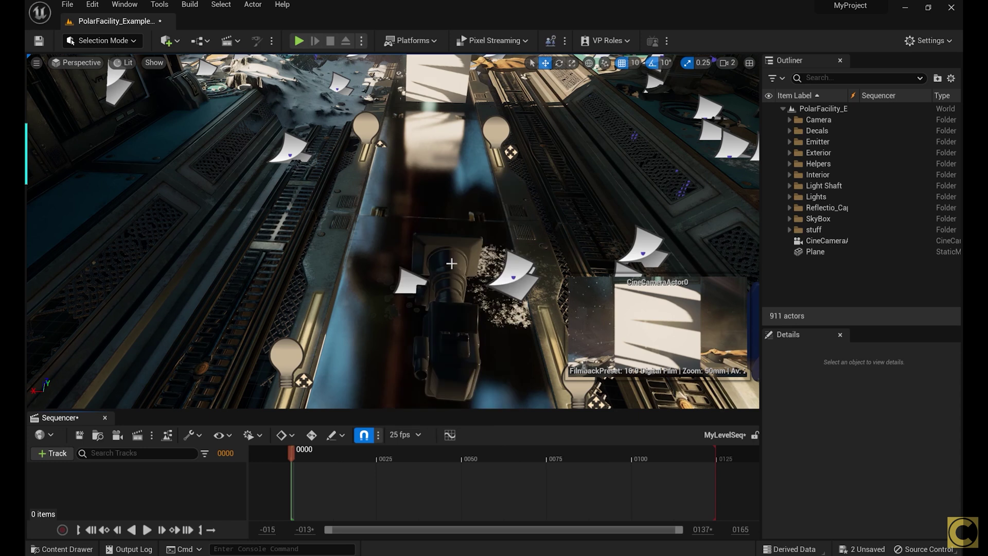
Add CineCameraActor0 to the level sequence and enlarge the Sequencer area to show all its tracks.
click(823, 240)
drag(225, 480, 227, 480)
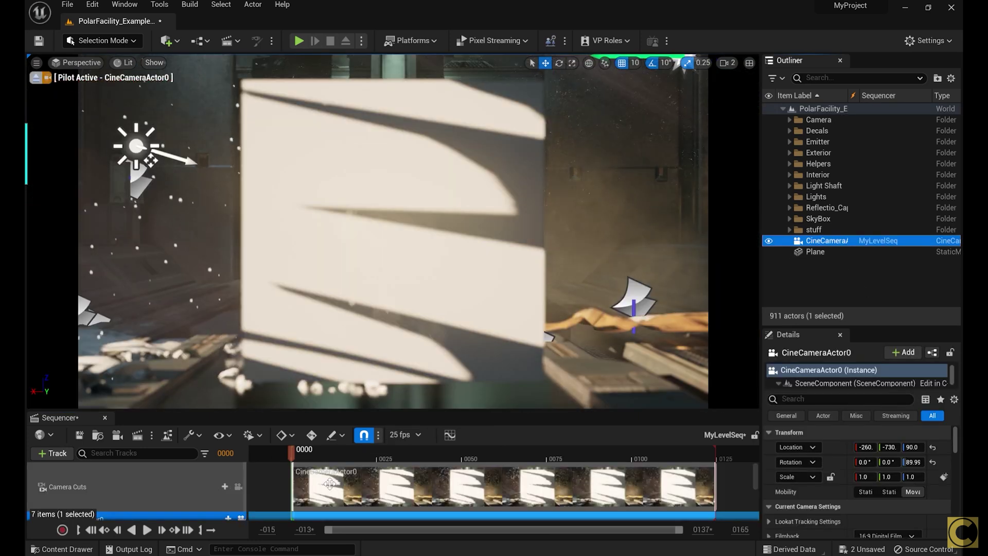
drag(418, 409, 429, 296)
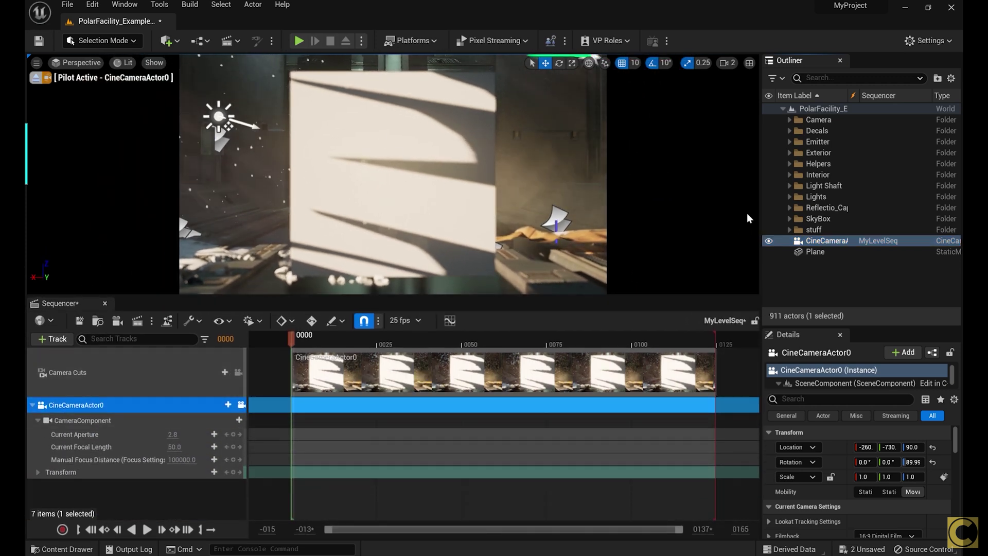
Stop piloting the cine camera and widen its distance to the plane, moving the plane to Y 70 and the camera farther back.
click(805, 252)
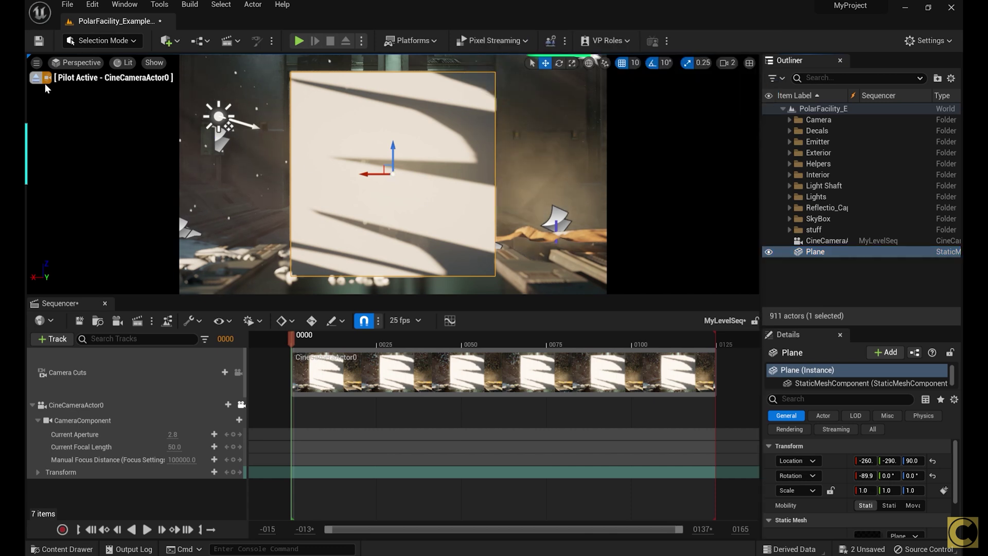
click(36, 78)
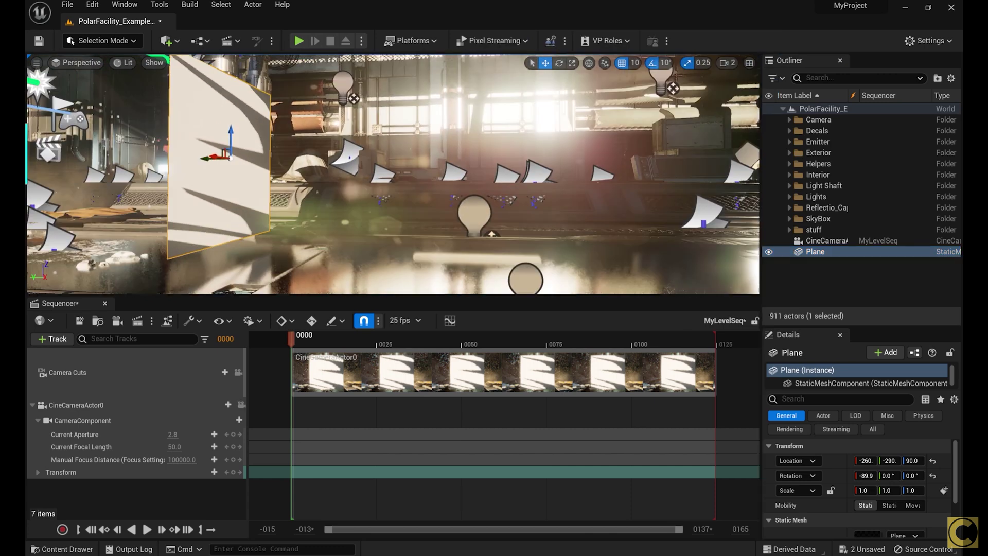
drag(422, 157, 48, 156)
right_drag(48, 156, 36, 157)
drag(399, 156, 142, 154)
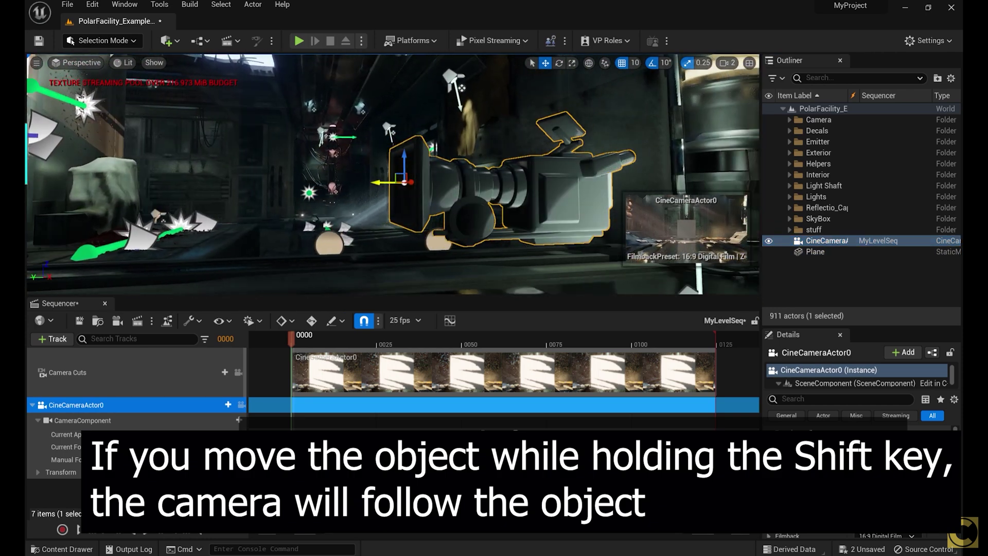
shift+drag(381, 182, 559, 182)
click(819, 255)
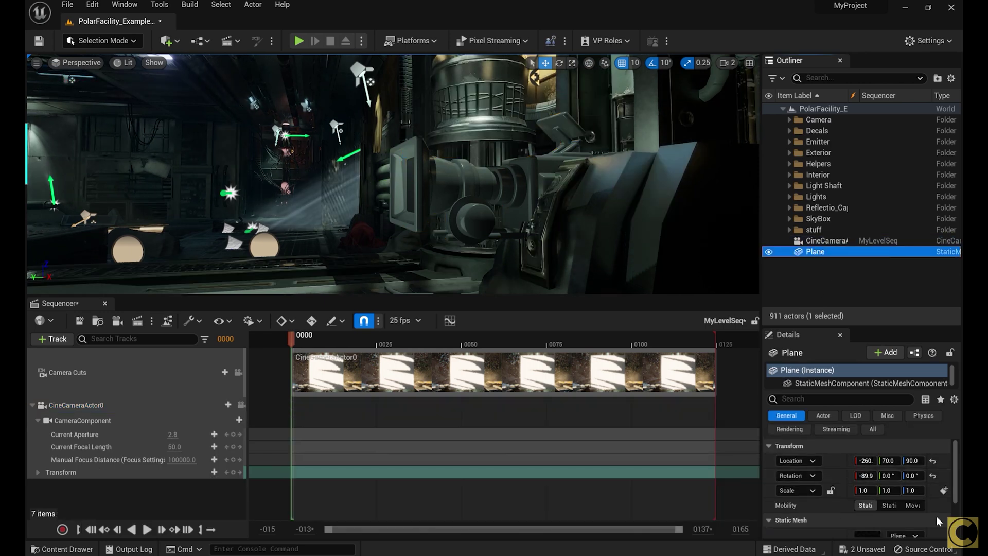
Set the plane's mobility to Movable and parent it to the cine camera.
click(918, 506)
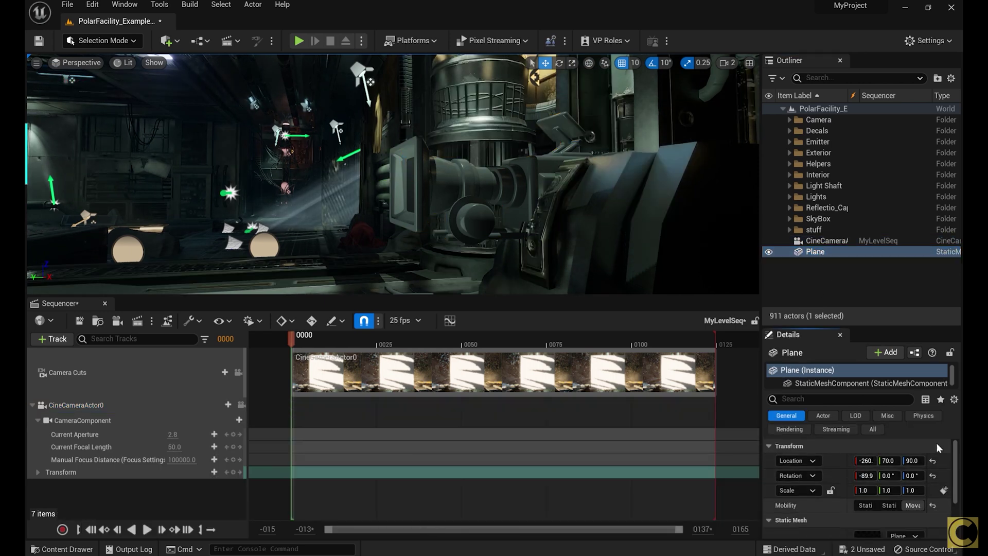
drag(815, 256, 814, 245)
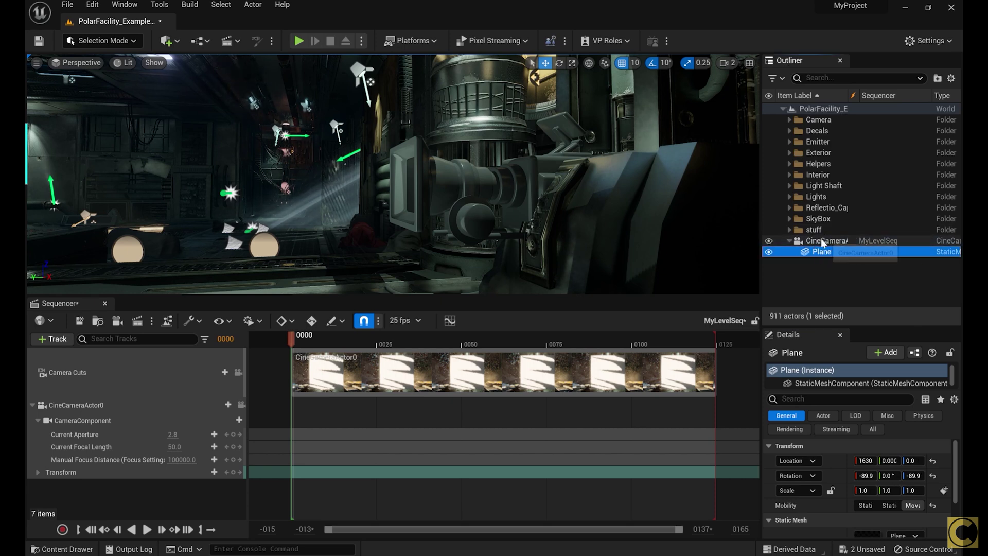
Lower CineCameraActor0 to a height of about 41.8, tilt it up by about 3.6 degrees, and stop piloting it.
click(822, 240)
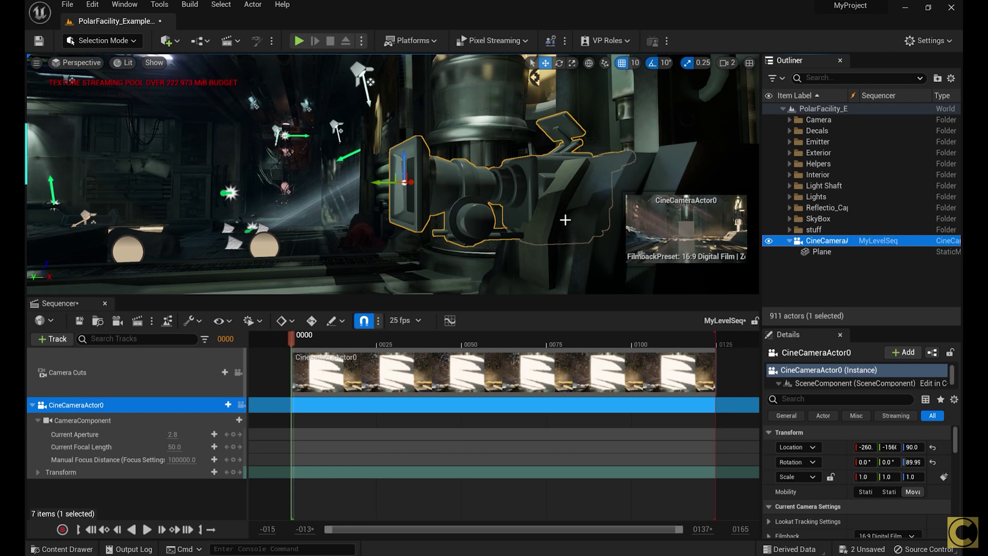
drag(403, 154, 404, 225)
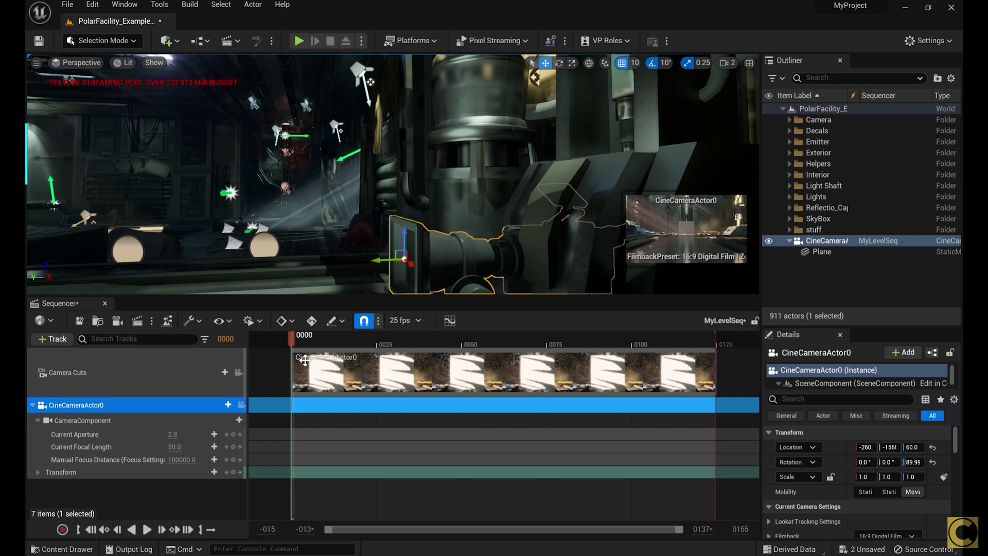
click(240, 406)
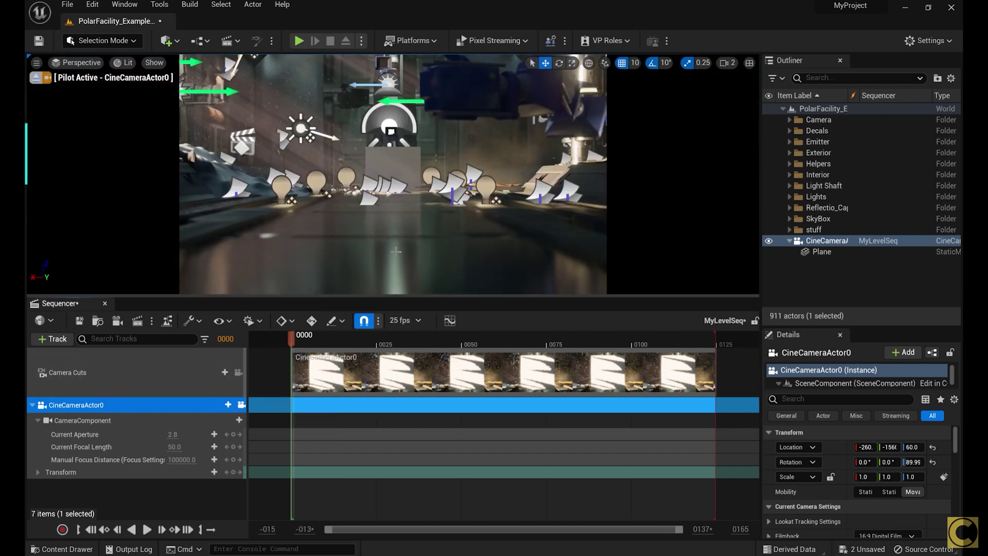
key(w)
key(q)
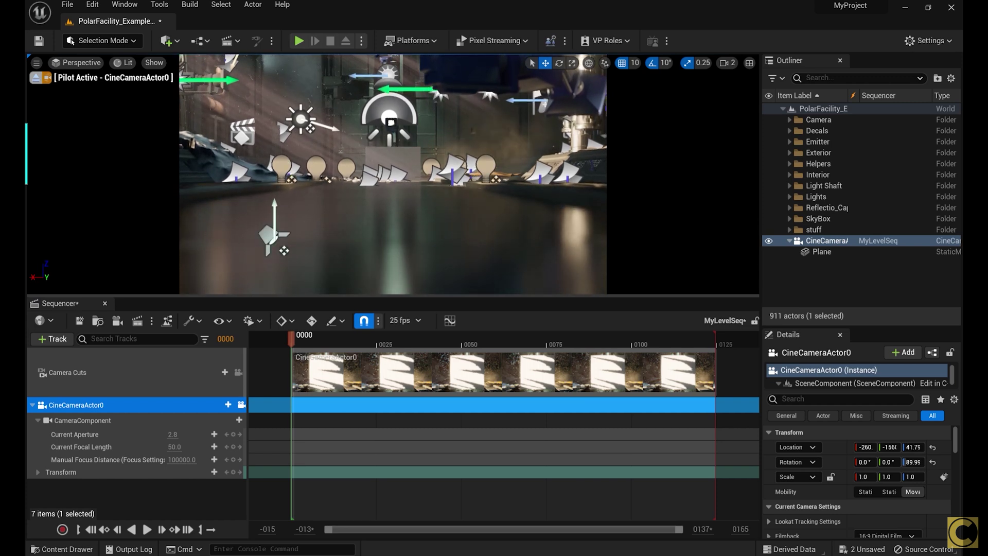
drag(889, 462, 918, 461)
right_drag(391, 154, 391, 184)
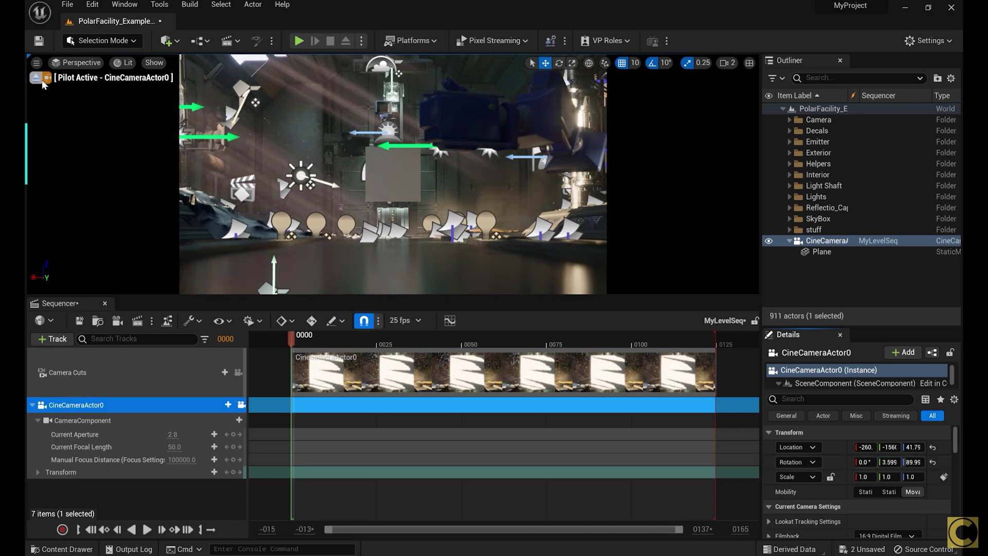
click(36, 78)
Lower the plane to Z -70 using local transform space, and save the level and the sequence.
key(w)
right_drag(156, 177, 267, 180)
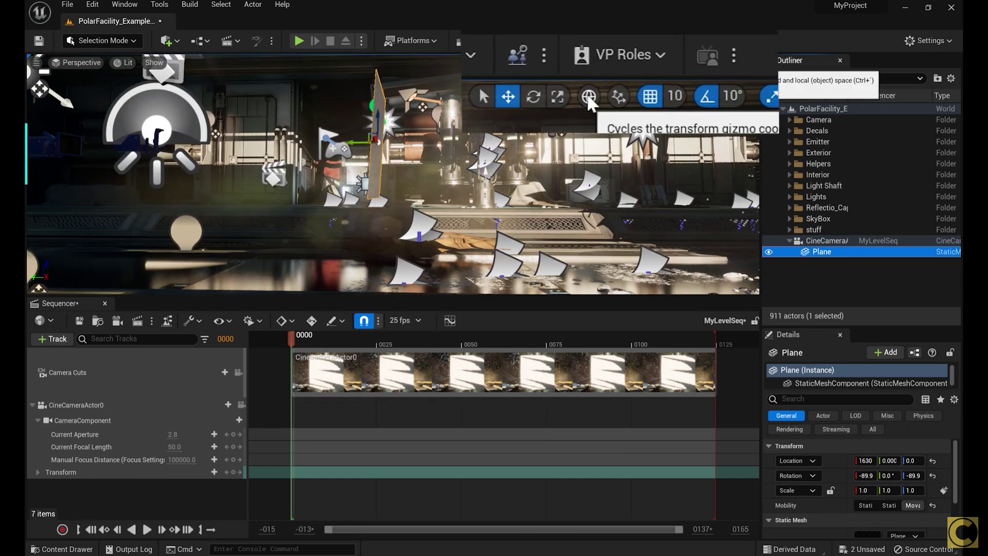
click(588, 98)
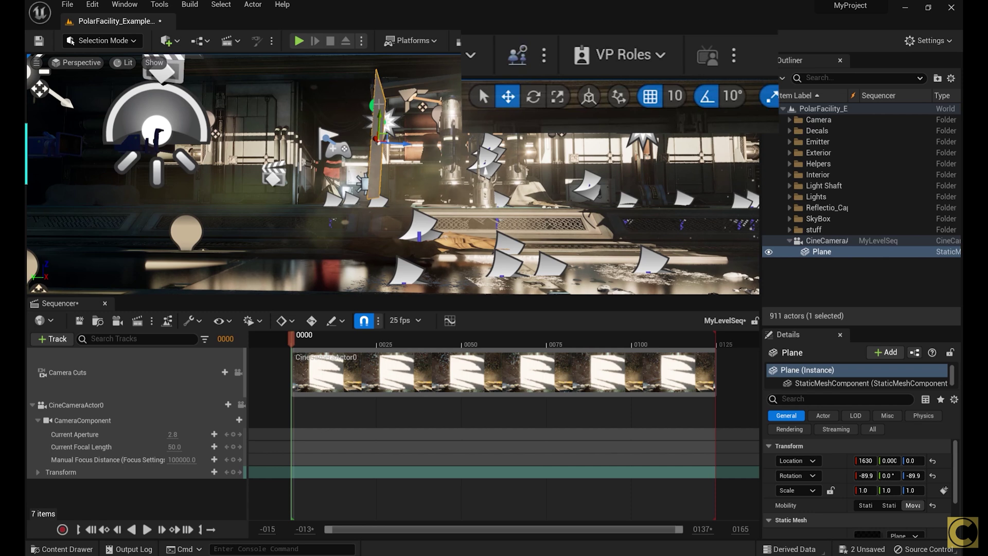
drag(376, 116, 378, 182)
drag(378, 188, 378, 196)
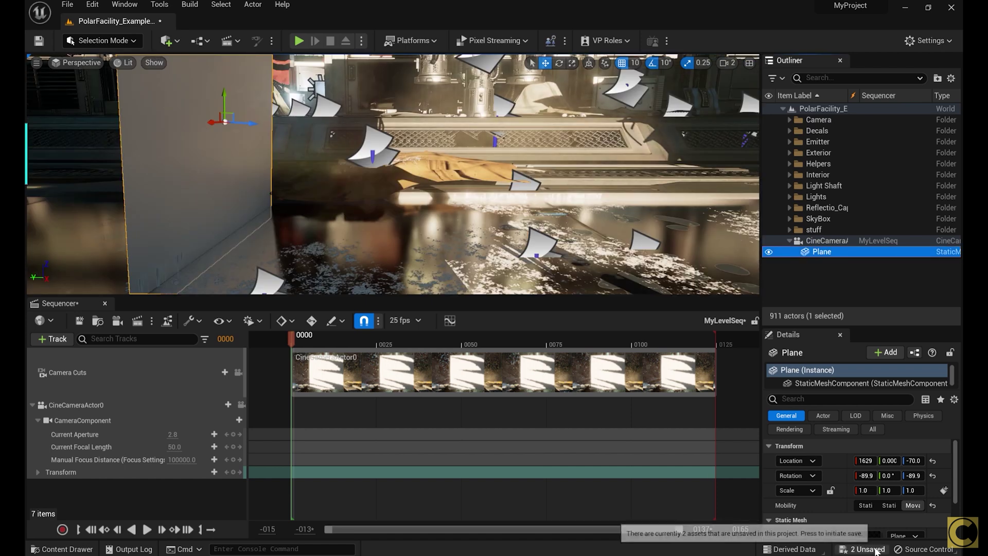
click(872, 549)
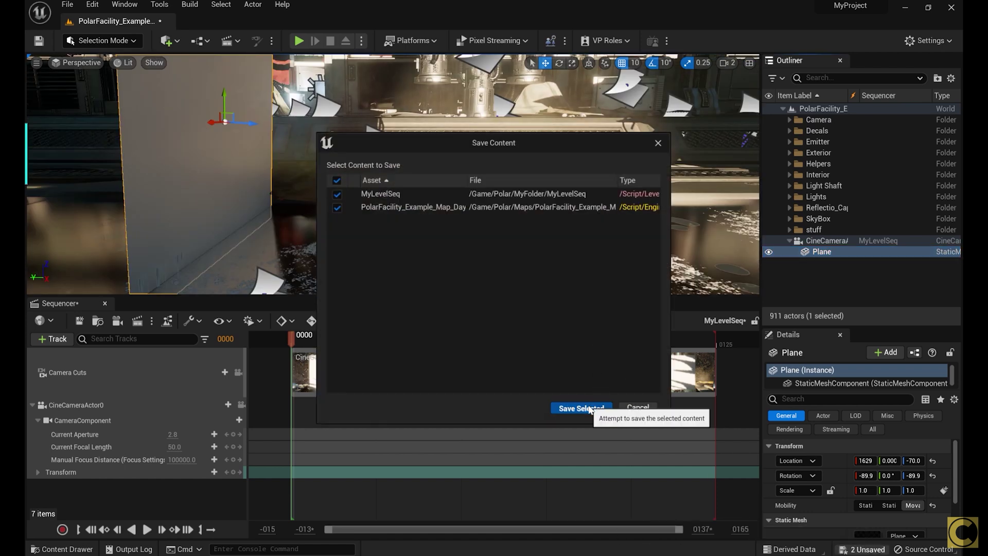
click(581, 407)
Create a Media Player named MyMediaPlr in MyFolder with a linked video output MediaTexture asset.
key(ctrl+space)
right_click(320, 463)
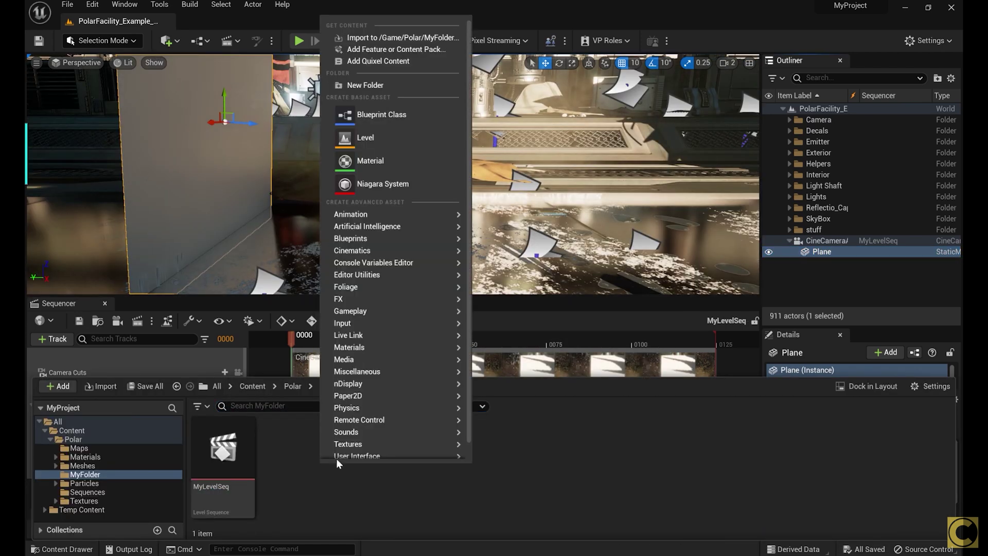
mouse_move(413, 356)
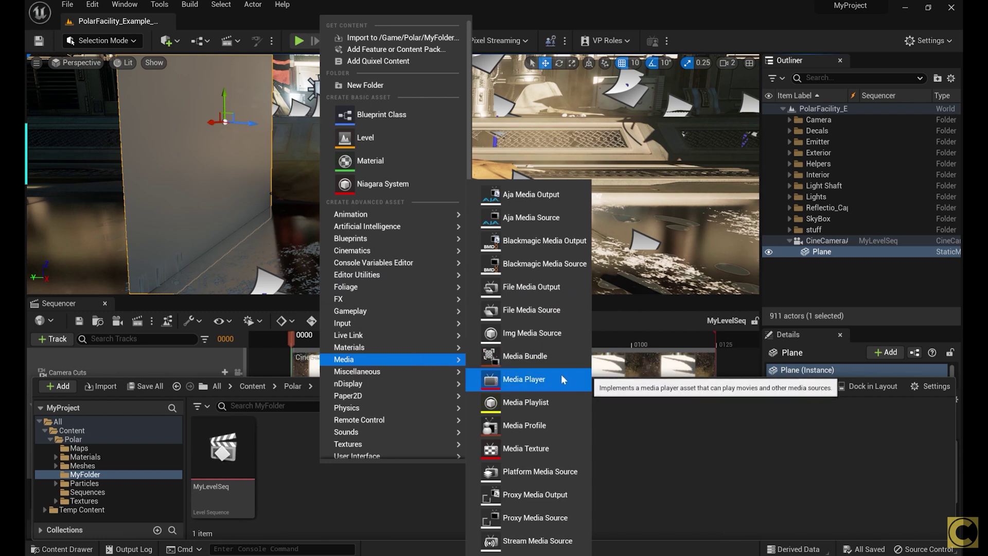
click(545, 377)
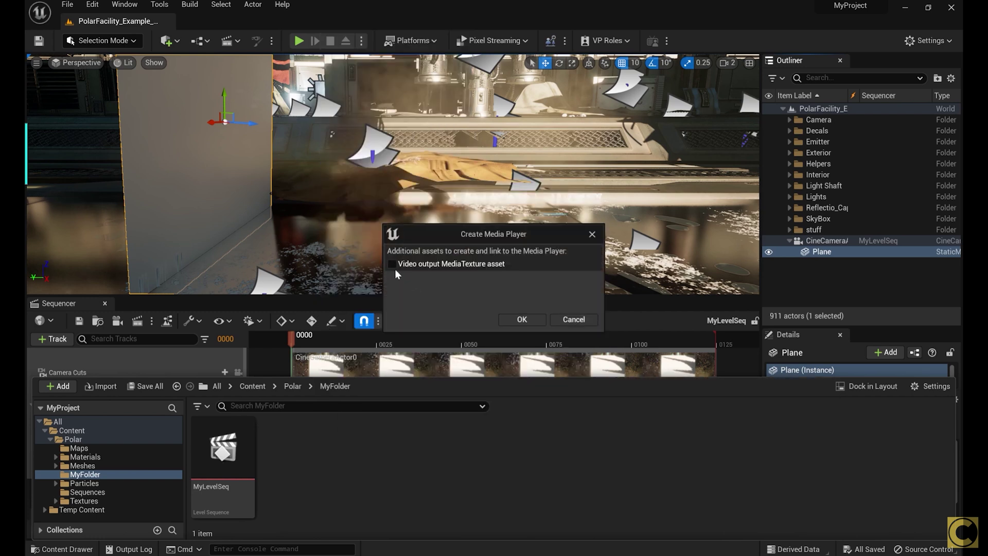
click(520, 320)
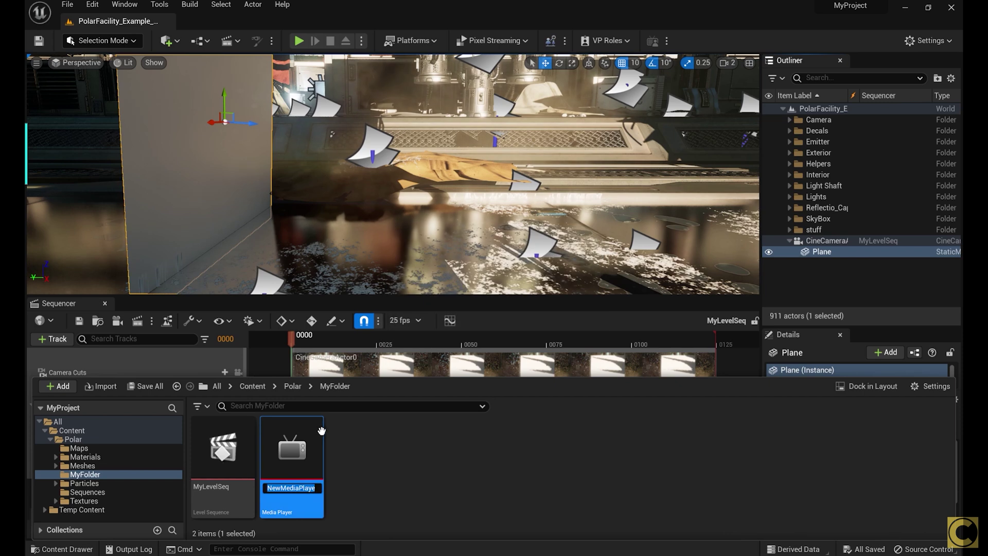
text(MyMediaPlayer)
key(Return)
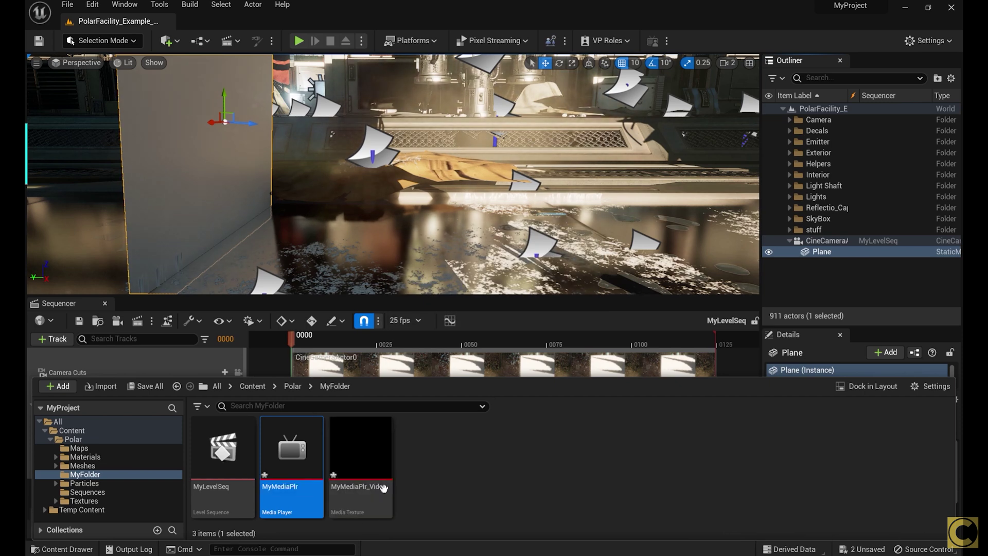
click(361, 447)
Create an Img Media Source named MyImgMediaSrc in MyFolder.
right_click(421, 449)
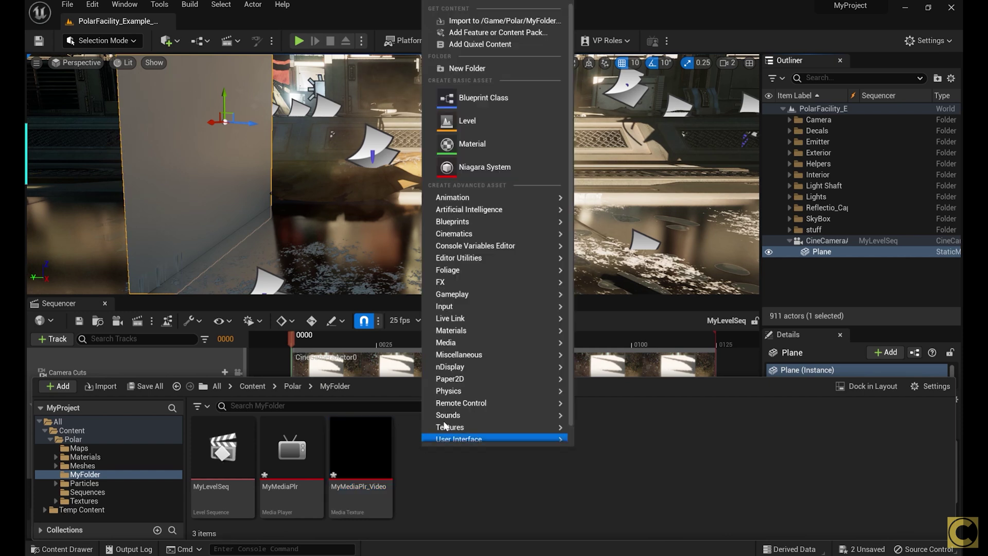
mouse_move(483, 349)
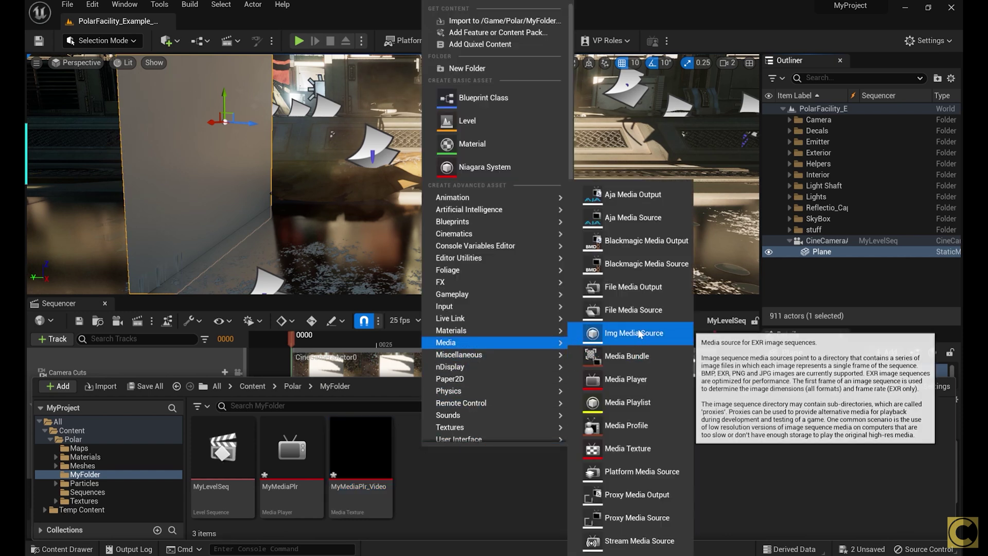
click(597, 333)
text(MyImgMediaSrc)
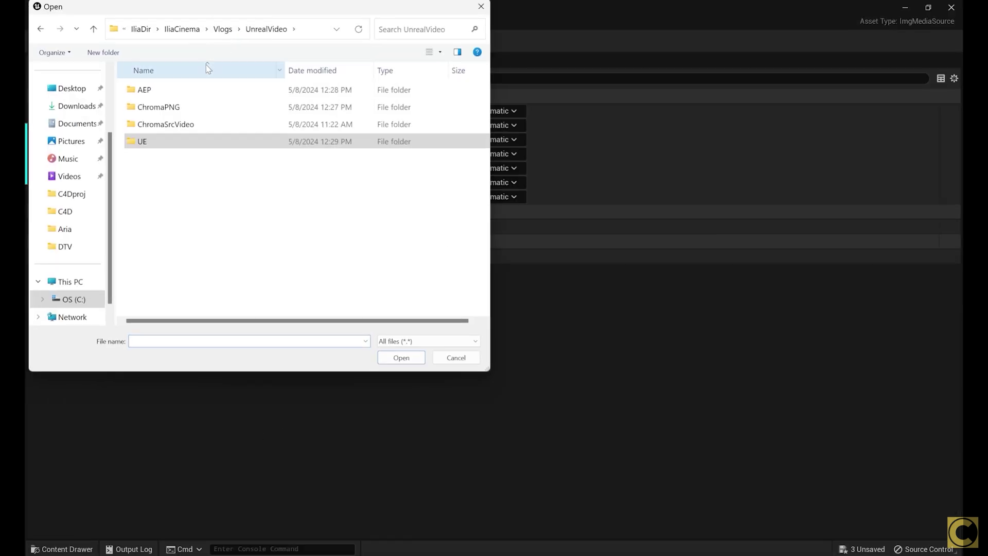
Set the media source's sequence path by choosing Chroma_00000 in the ChromaPNG folder.
double_click(154, 107)
click(166, 99)
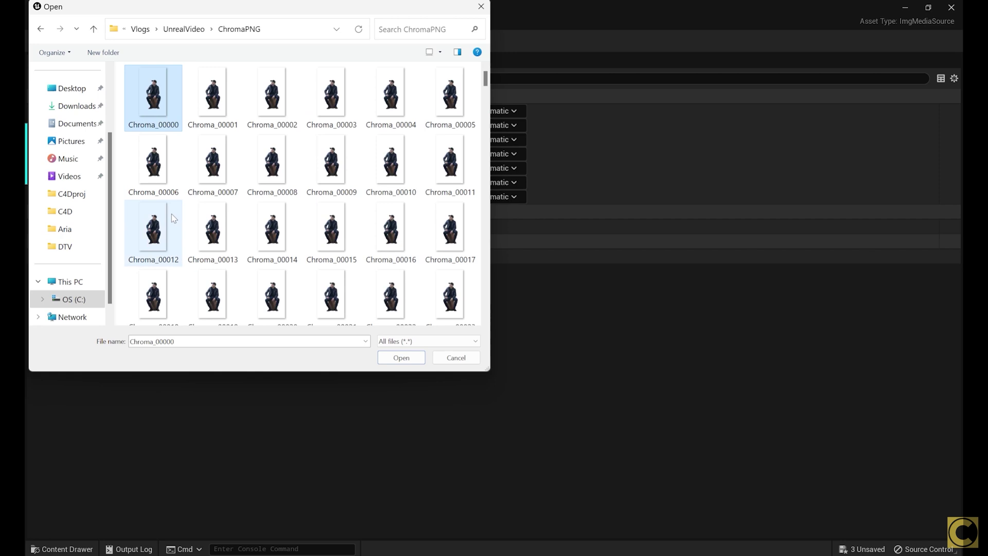
click(418, 360)
Set the media source's Frame Rate Override to 25 fps (PAL/25), then save and close the asset.
click(36, 258)
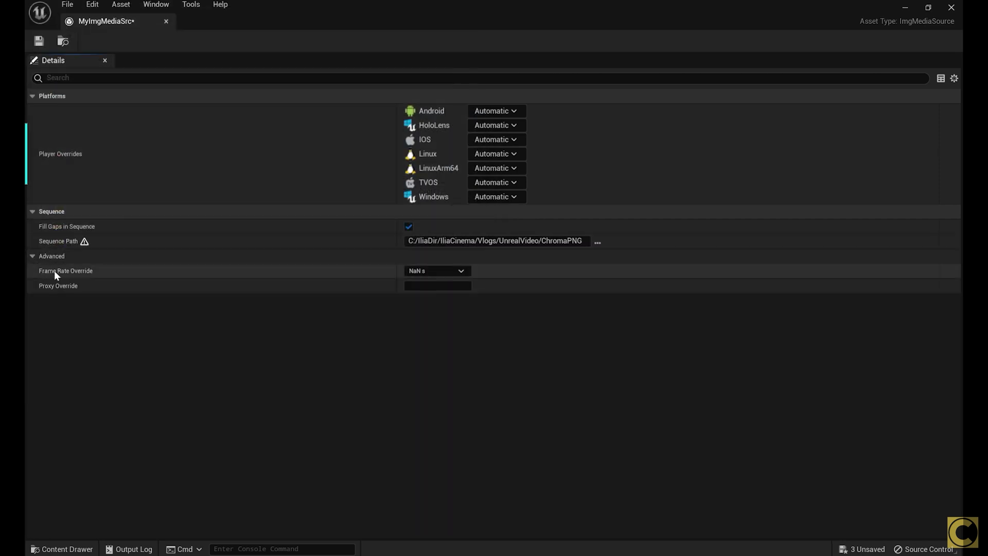
click(418, 270)
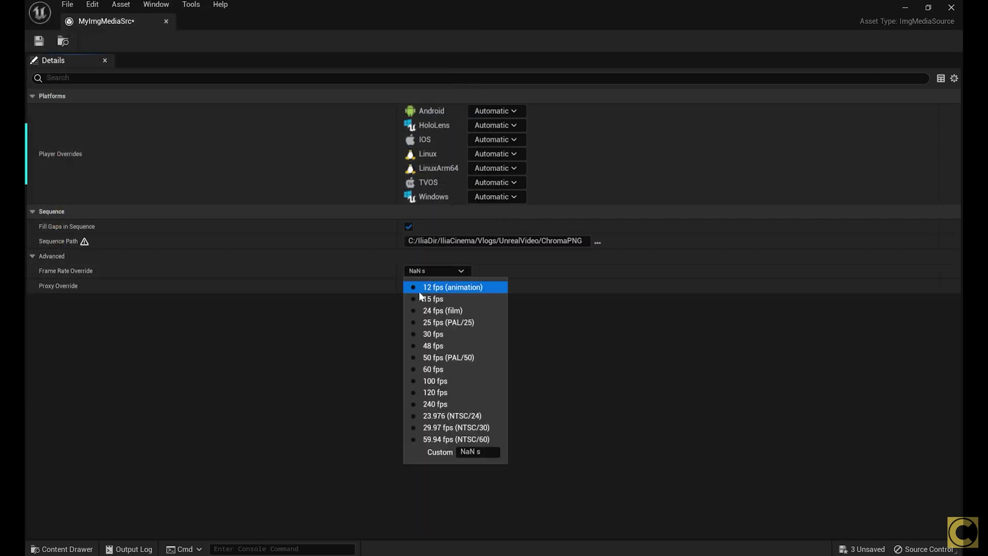
click(433, 327)
click(38, 41)
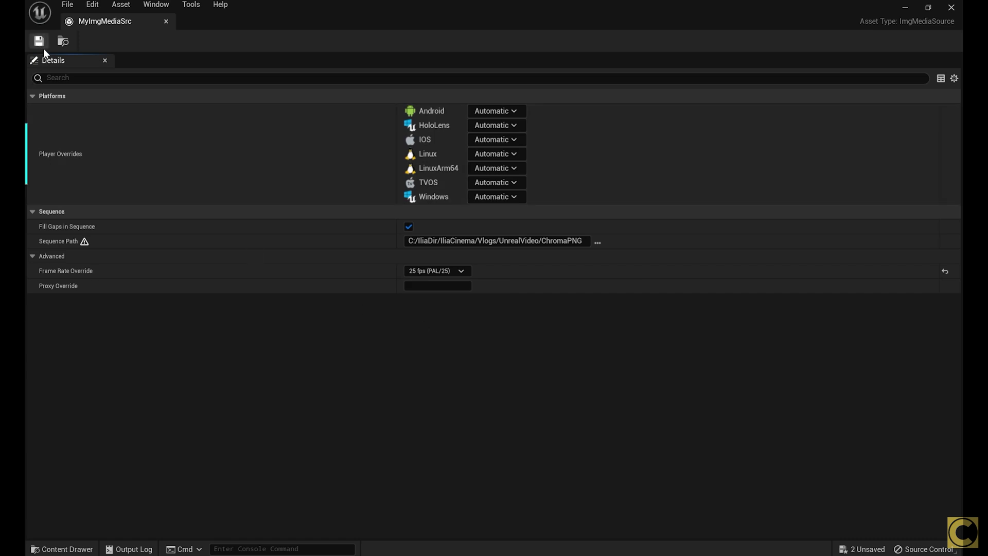
click(165, 21)
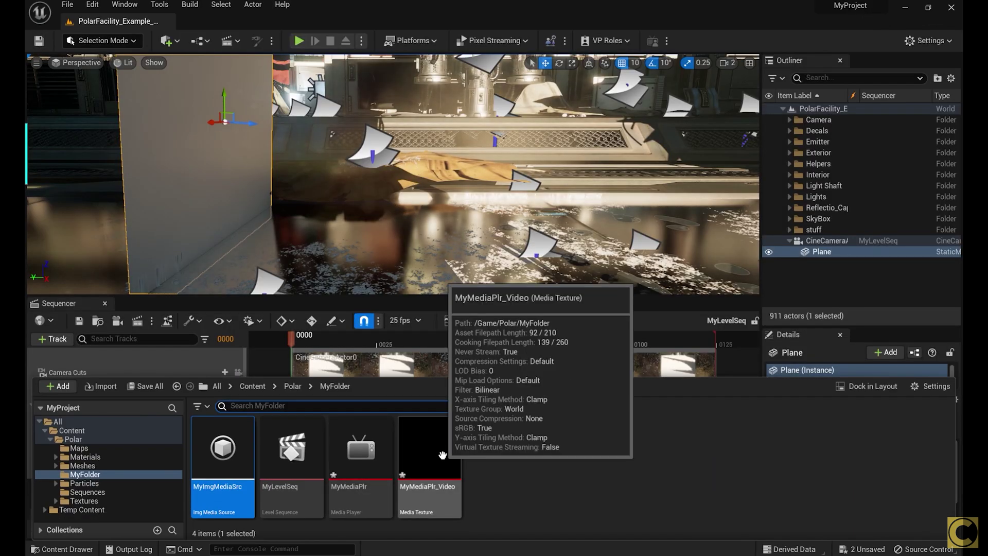
Apply the MyMediaPlr_Video media texture to the plane in the viewport.
drag(442, 455, 195, 124)
key(ctrl+space)
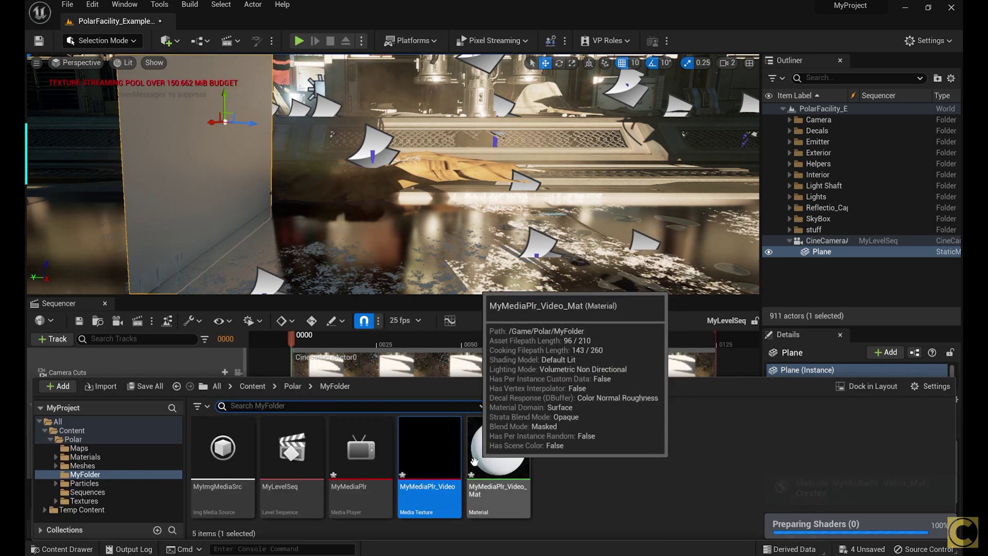
Add a Media track using MyImgMediaSrc to the sequence and extend its section to frame 125.
click(53, 339)
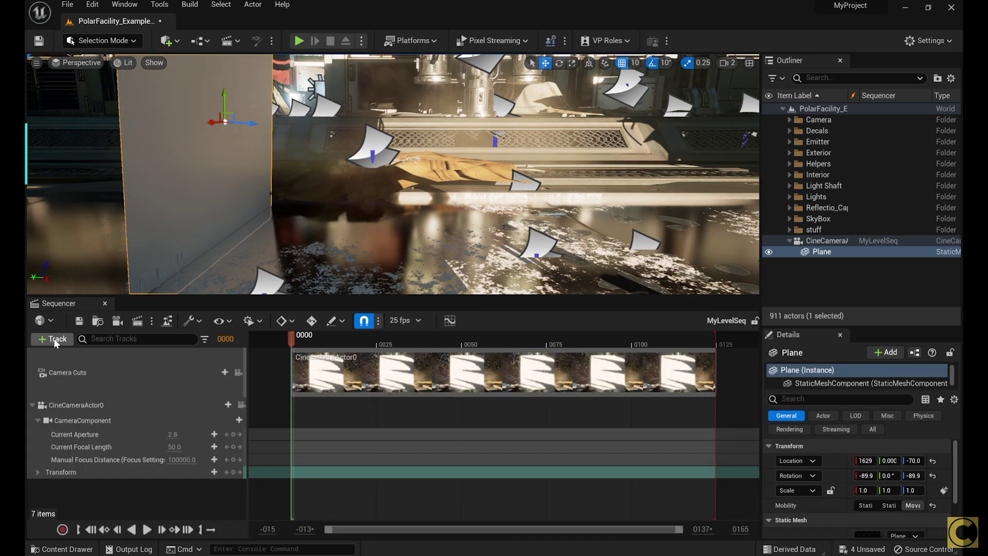
click(53, 339)
click(77, 533)
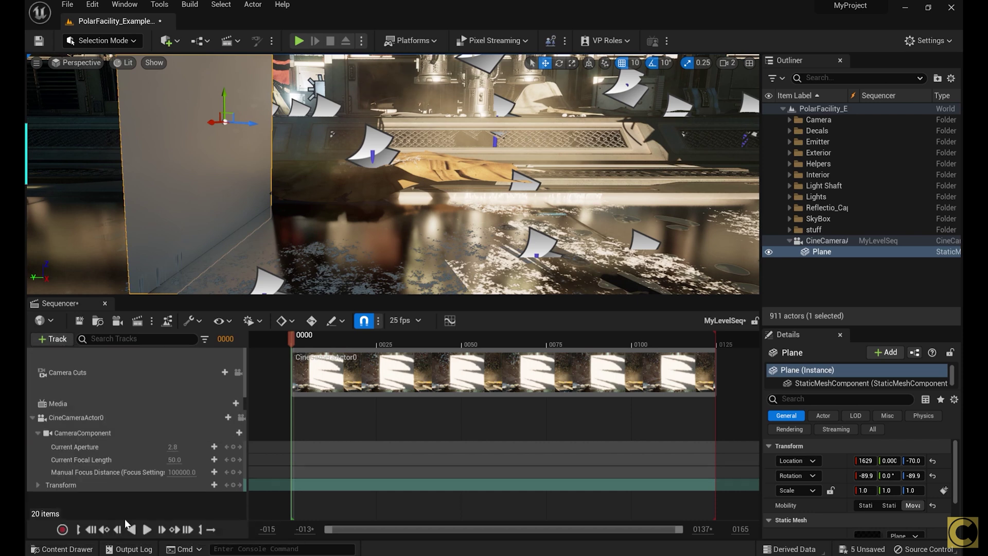
click(228, 402)
mouse_move(247, 418)
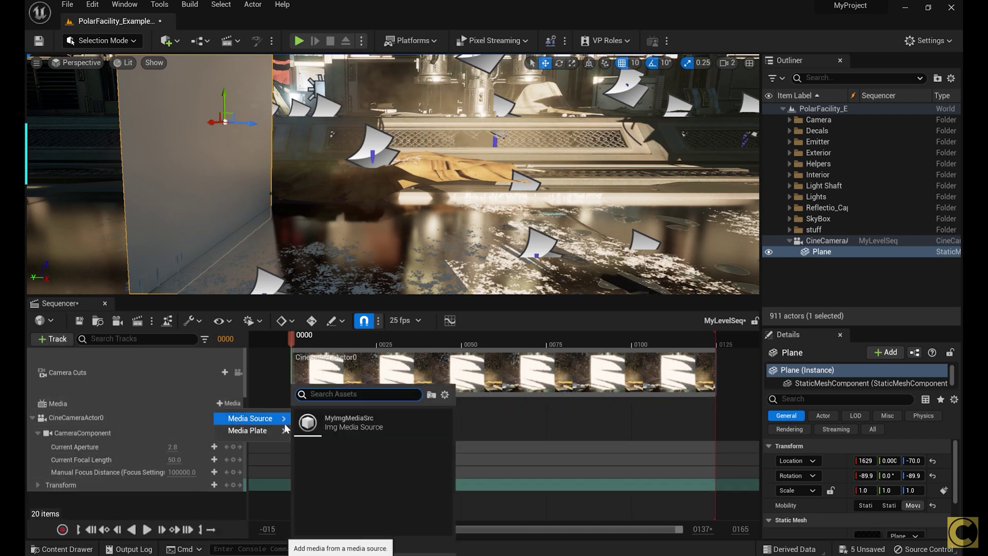
click(359, 430)
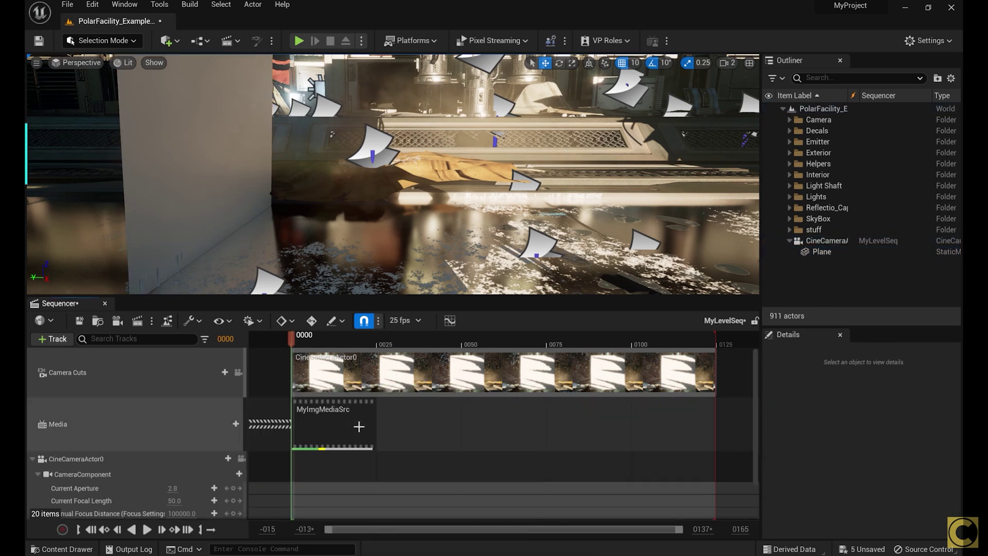
drag(375, 425, 716, 425)
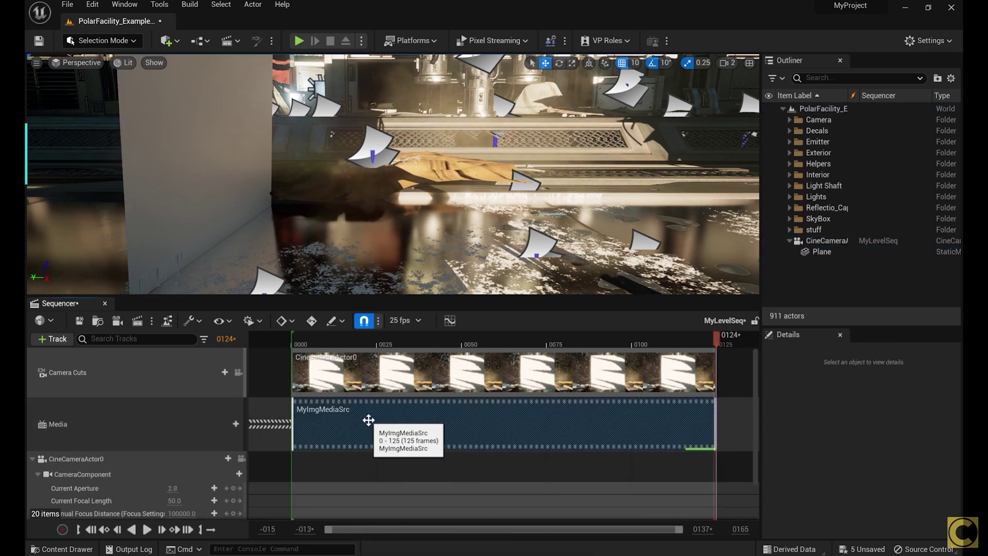
Assign MyMediaPlr_Video as the media section's Media Texture and scrub the timeline to preview the footage.
right_click(368, 418)
mouse_move(431, 240)
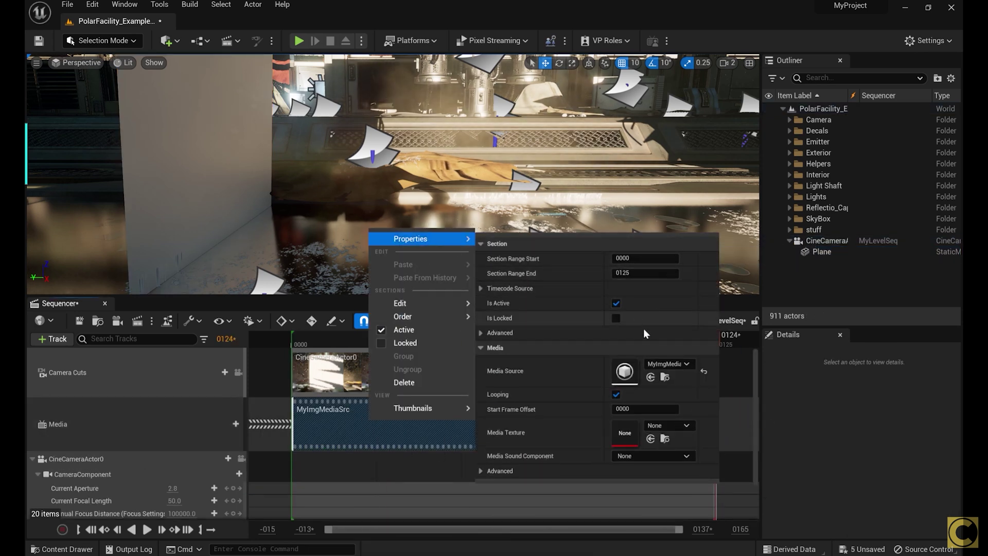
click(686, 426)
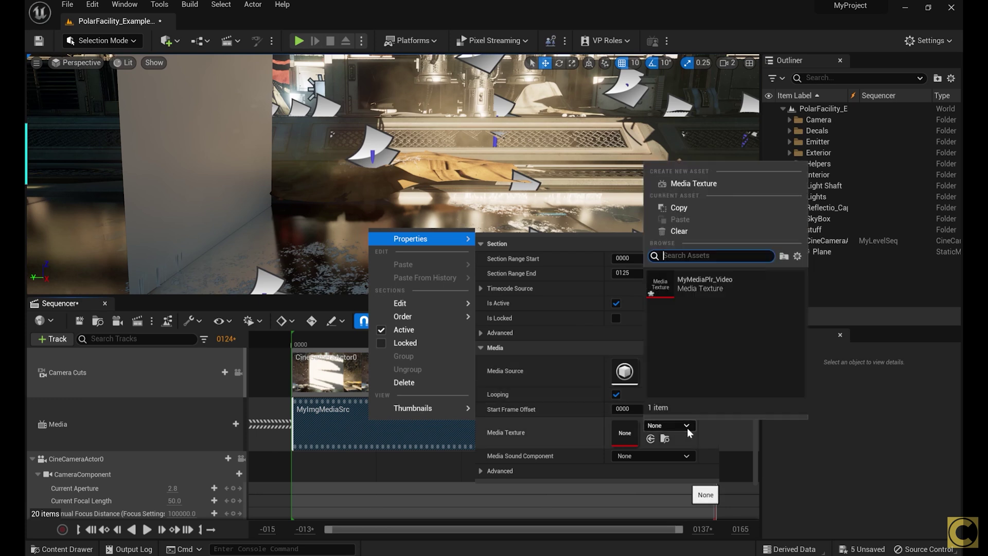
click(704, 280)
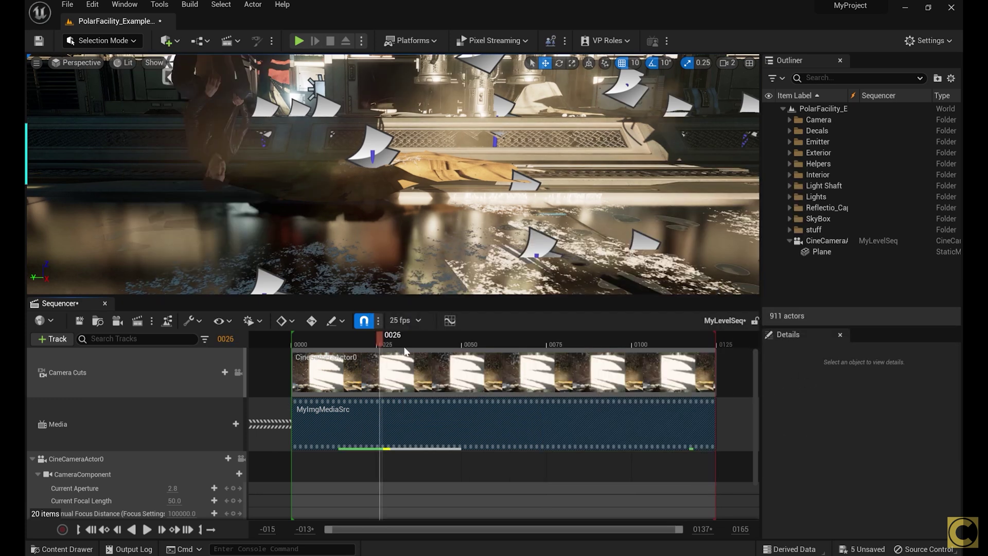
drag(380, 340, 424, 341)
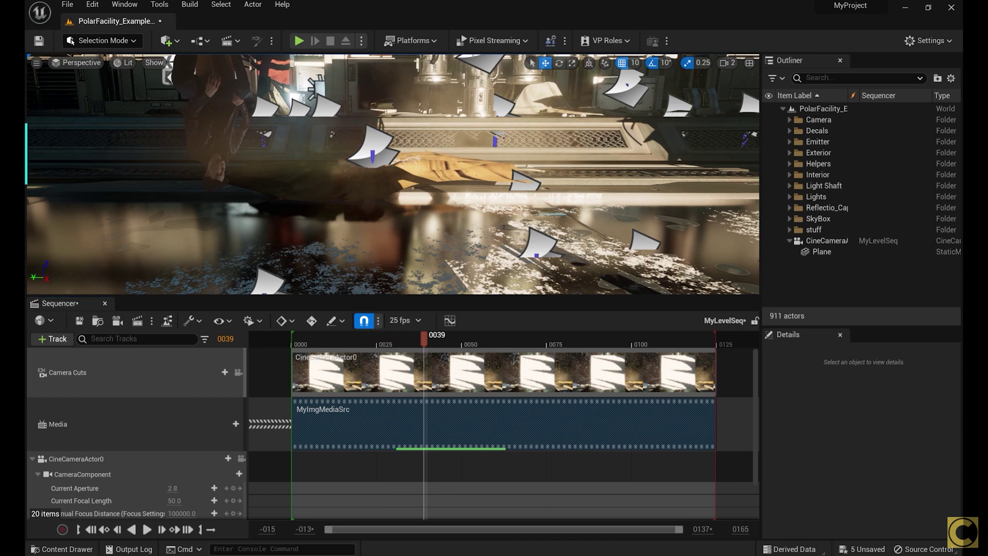
Collapse the CineCameraActor0 tracks and add the plane to the level sequence.
right_drag(443, 175, 288, 175)
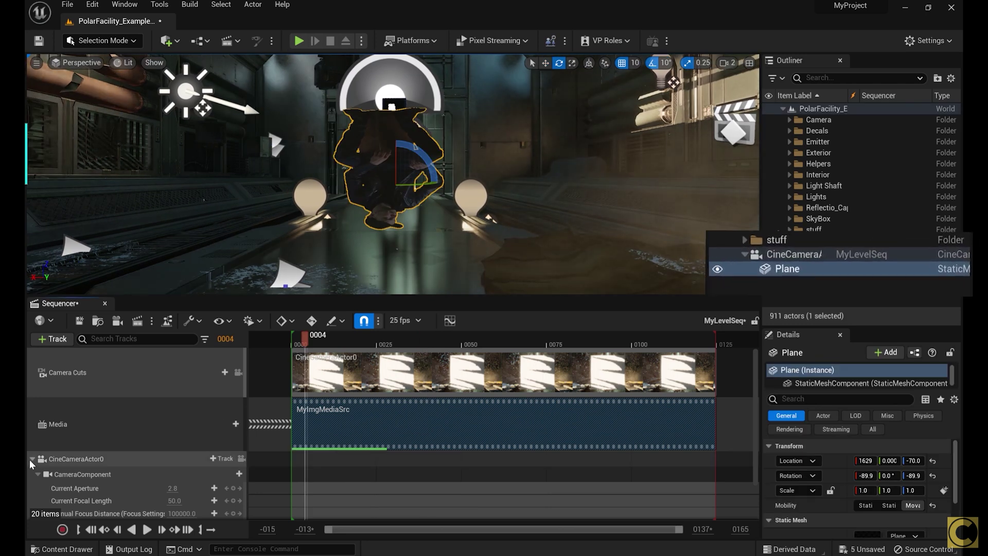
click(32, 459)
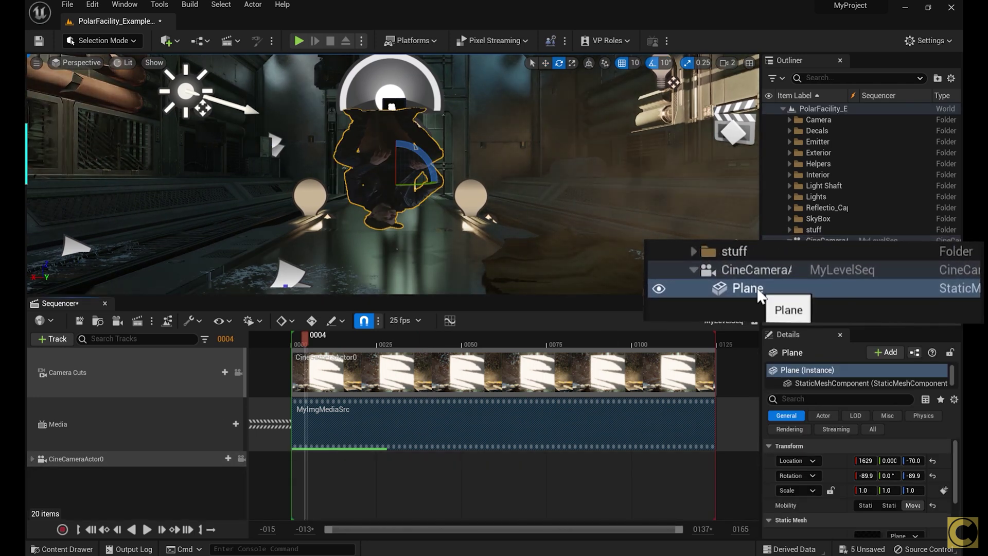
drag(757, 289, 411, 447)
drag(352, 492, 353, 493)
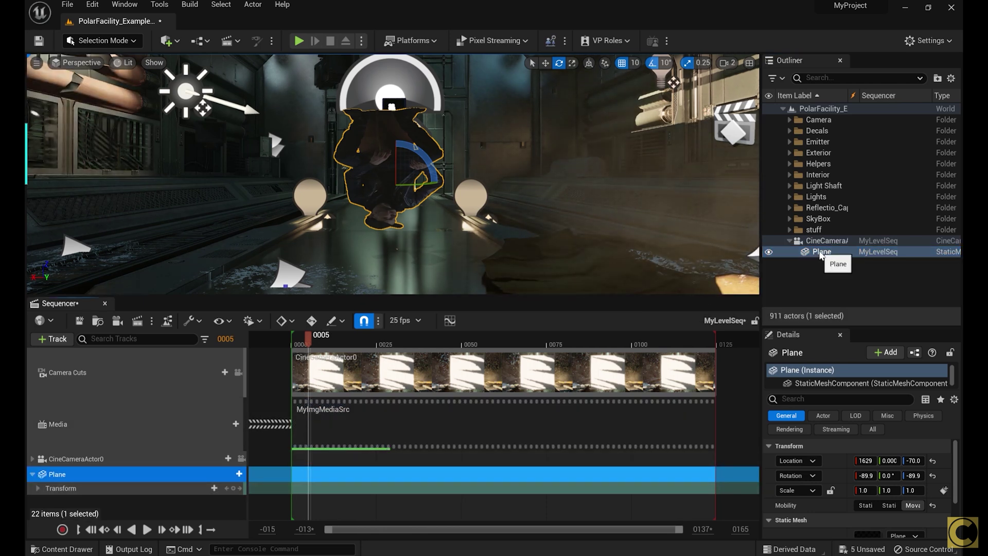
Detach the plane from the cine camera to the level root and key its transform at frame 5.
drag(818, 255, 819, 109)
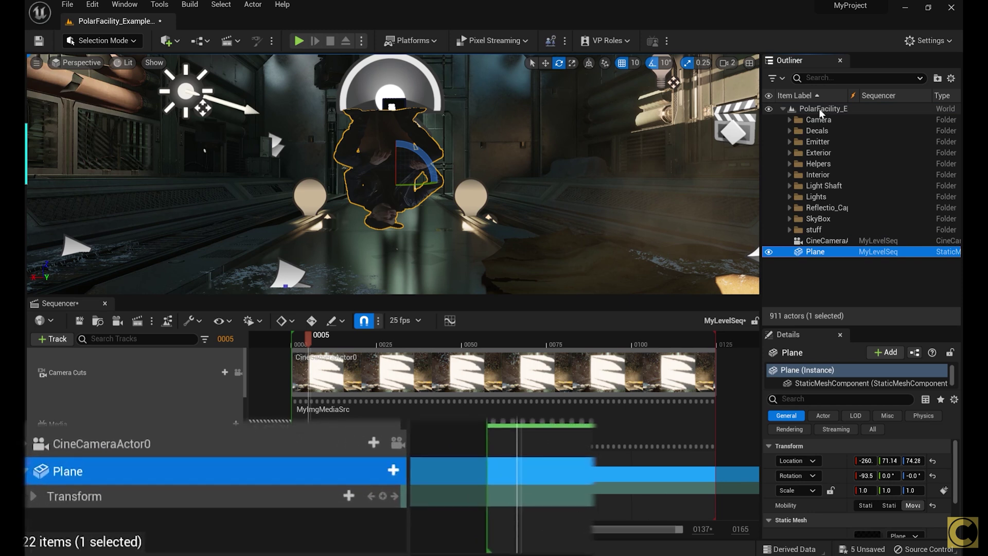
click(382, 496)
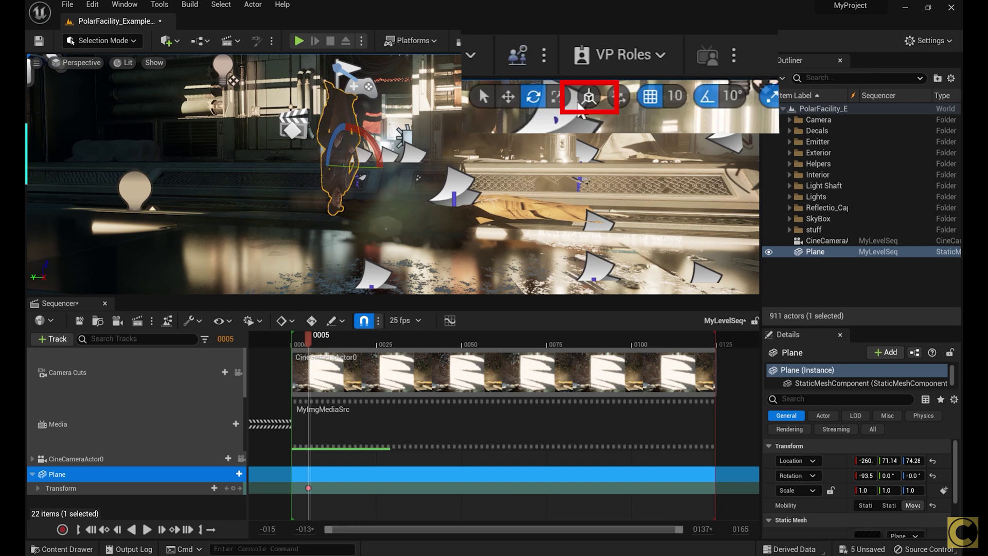
Rotate the plane so the seated man is upright at yaw -180, and expand its Transform and Rotation channels.
drag(332, 145, 360, 168)
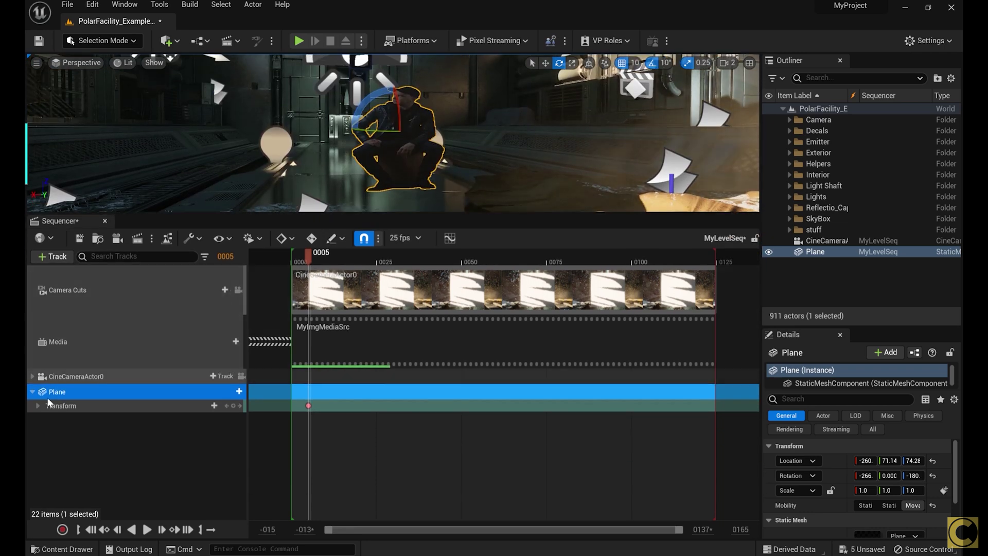
click(38, 405)
click(43, 427)
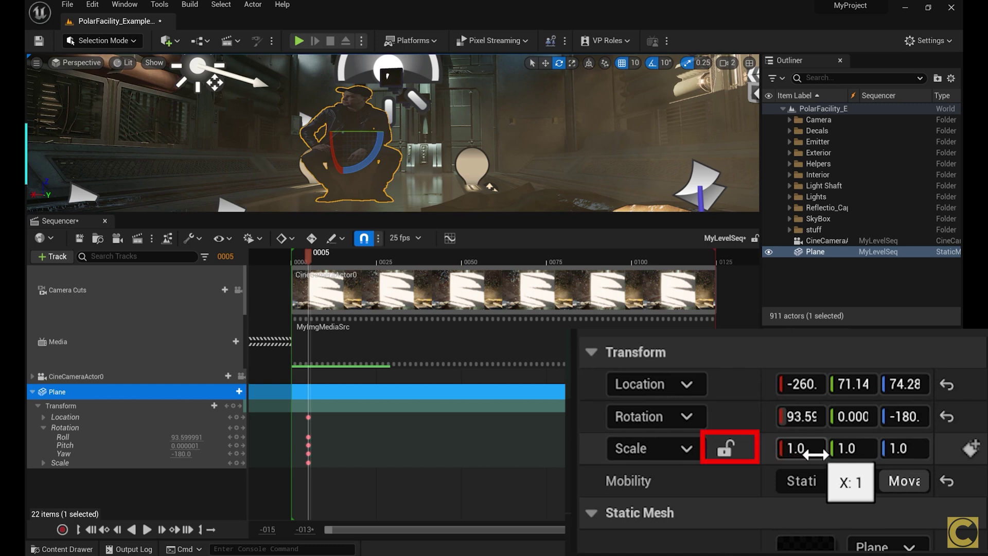
Set the plane's scale to 4.5 in X and 8 in Y.
click(816, 454)
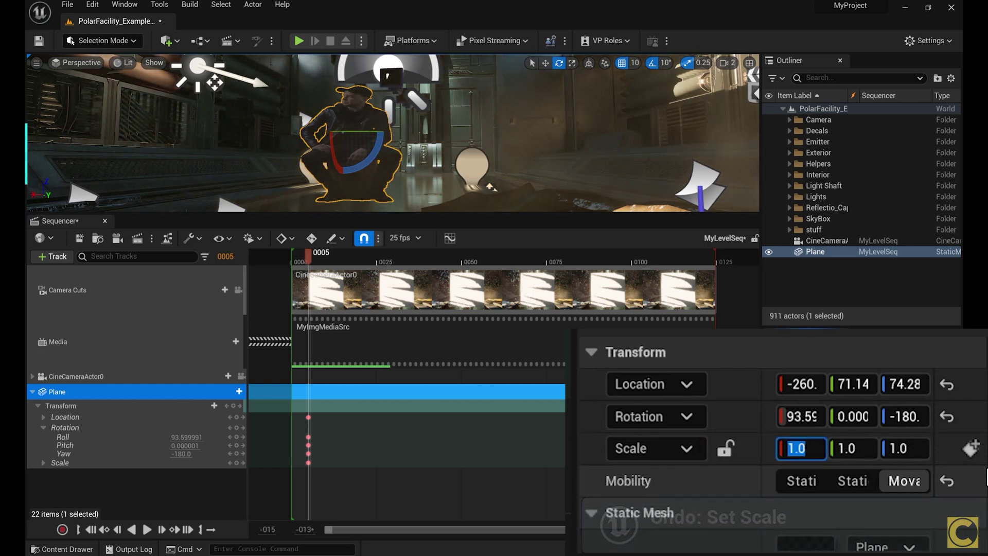
text(4.5)
key(Tab)
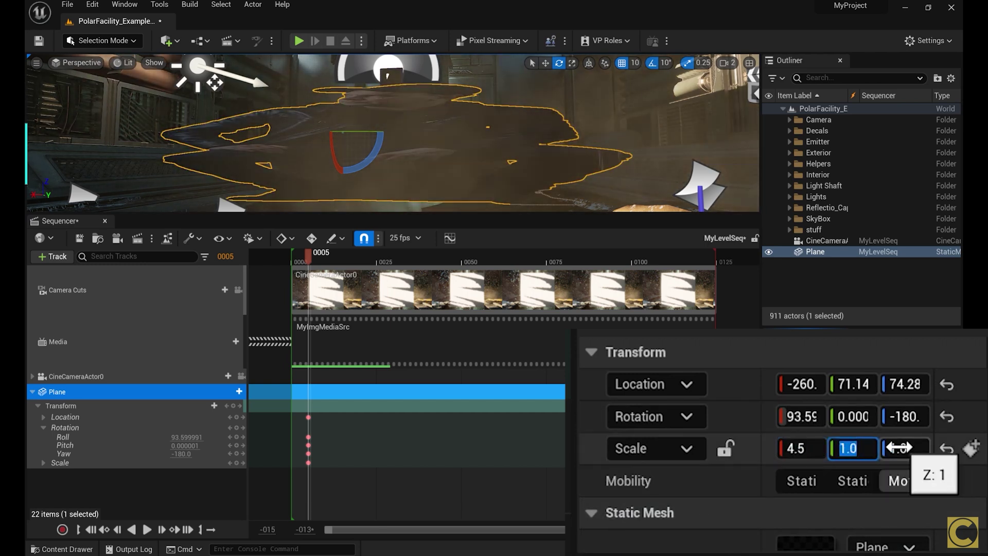
text(8)
key(Return)
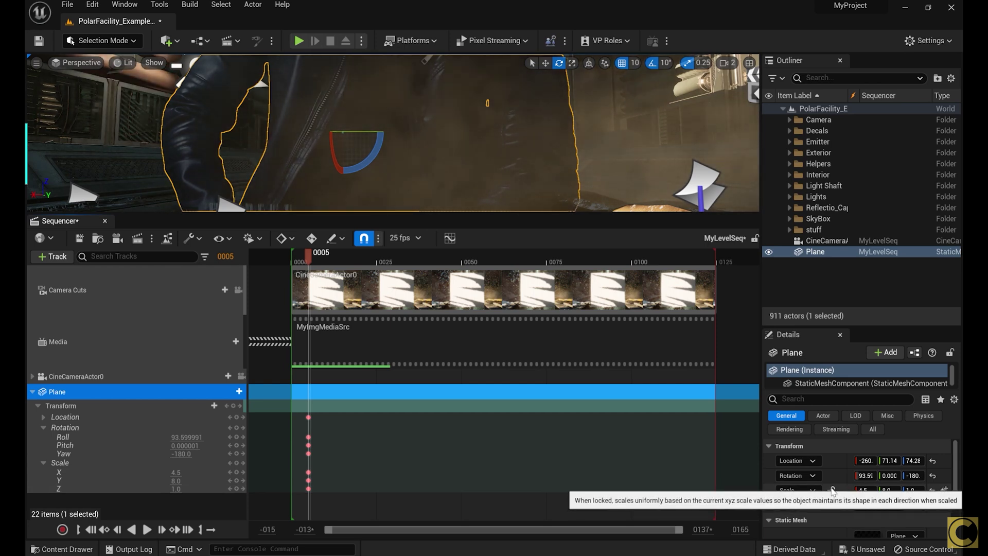
Lock the plane's scale proportions, shrink it uniformly to about 1.465 in X, and key the scale.
click(832, 489)
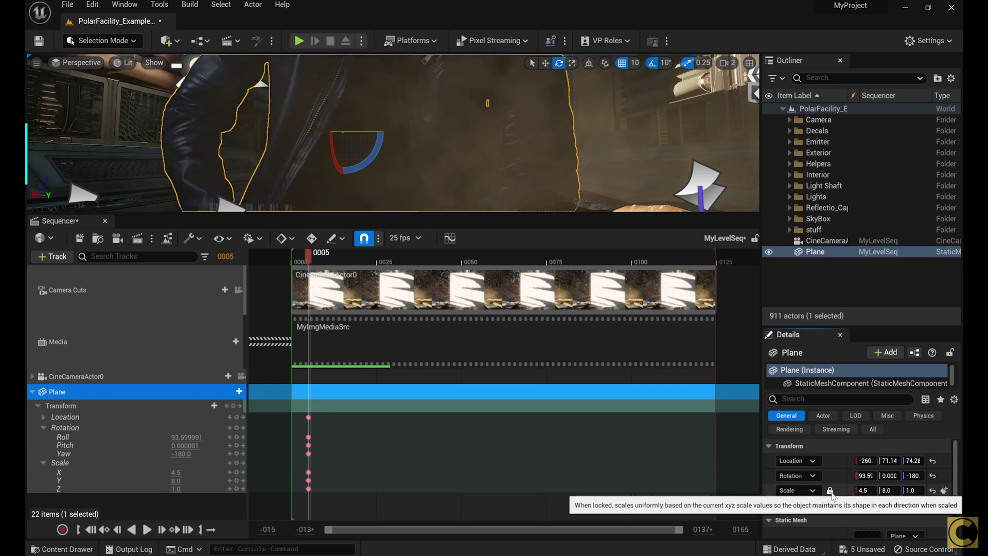
drag(865, 490, 807, 490)
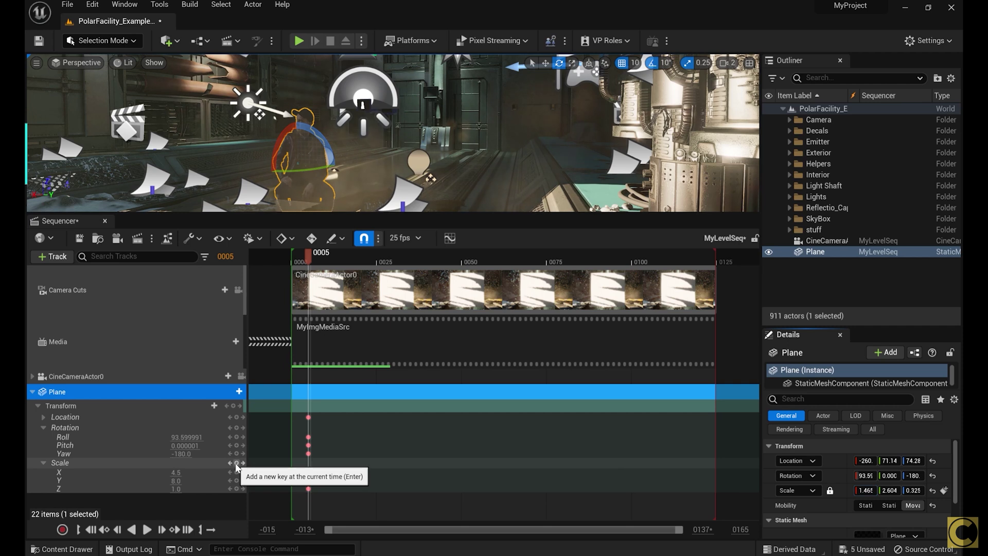
click(237, 462)
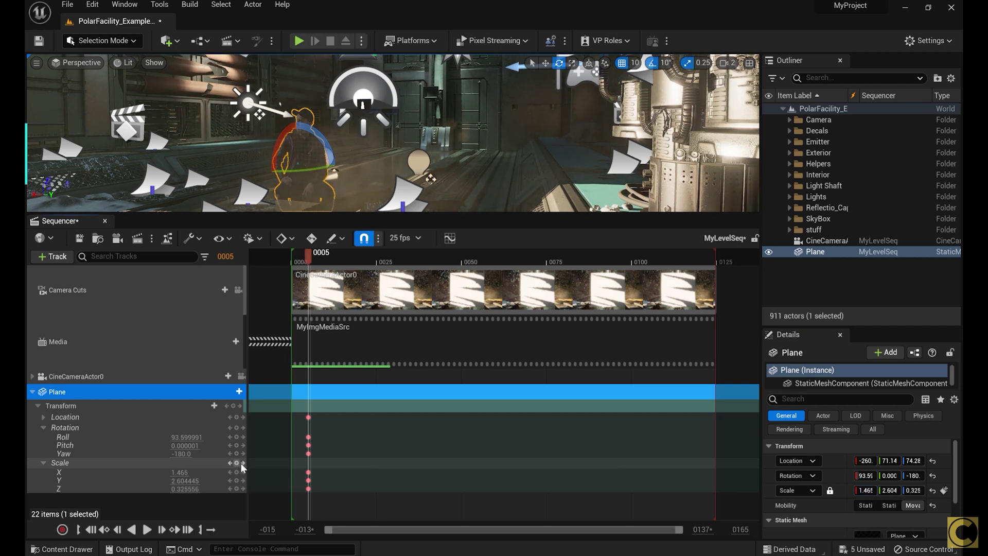
Raise the plane off the floor and, viewing through CineCameraActor0, enlarge it uniformly to about 1.97 in X.
key(w)
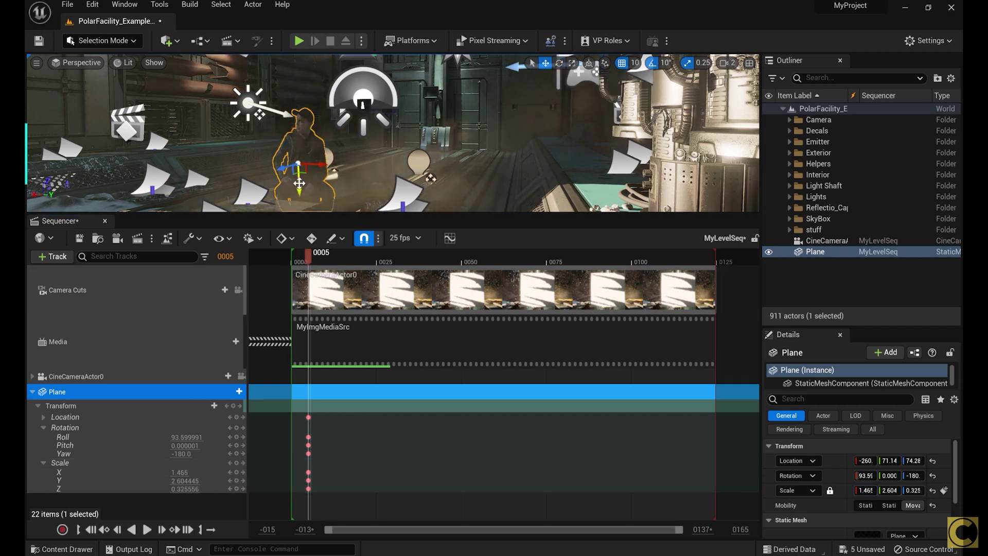
drag(299, 180, 298, 136)
click(241, 376)
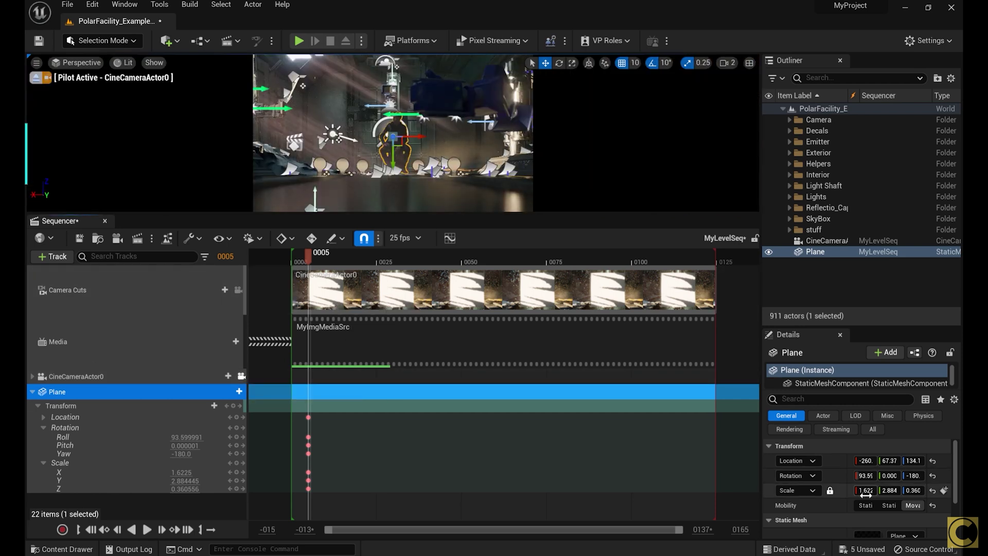
drag(866, 490, 897, 488)
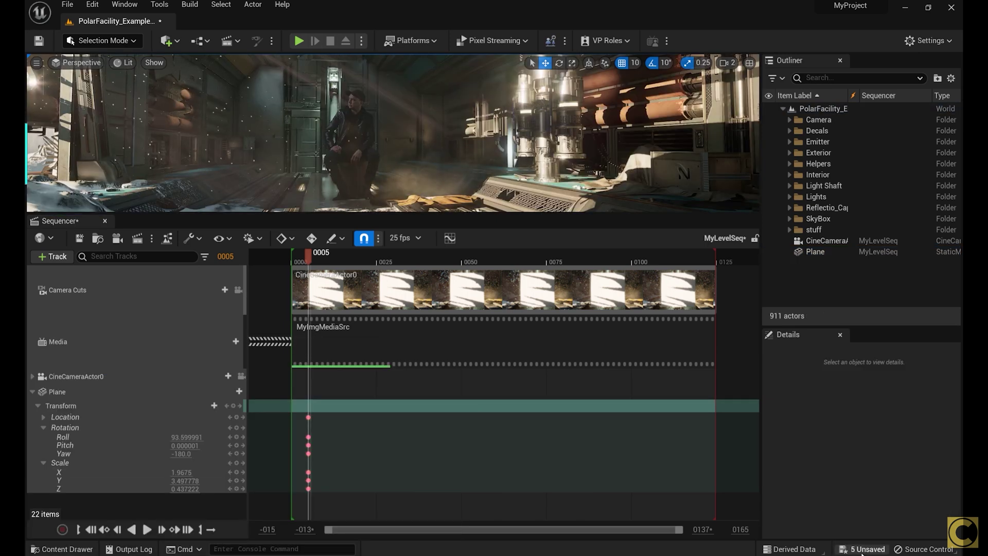
Save all modified content and enlarge the level viewport.
key(ctrl+shift+s)
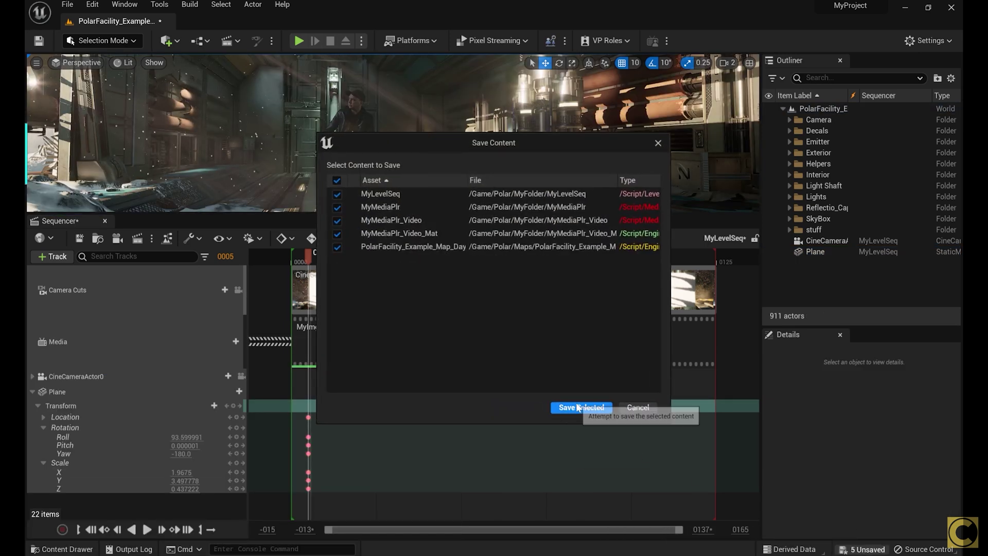
click(579, 407)
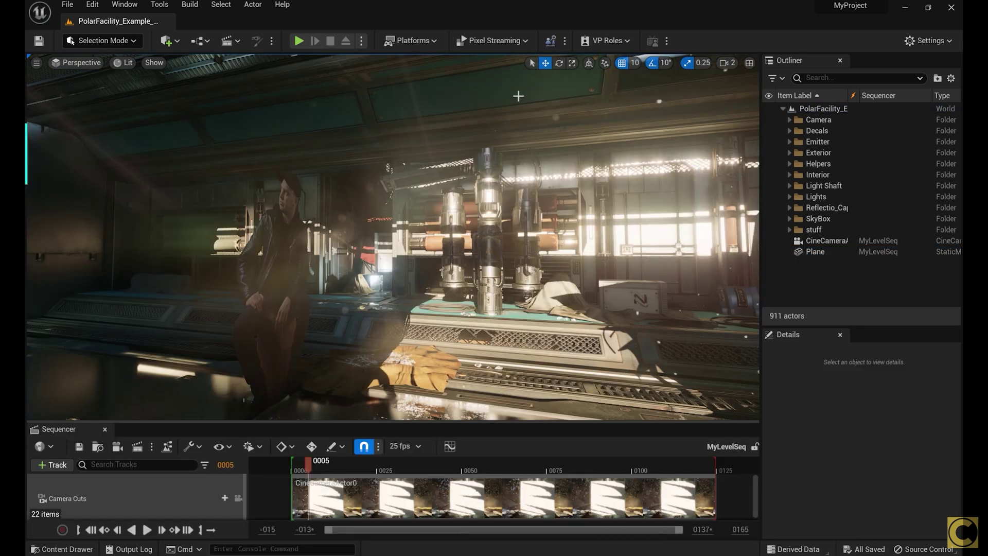
mouse_move(518, 96)
right_down()
mouse_move(360, 97)
mouse_move(518, 96)
right_up()
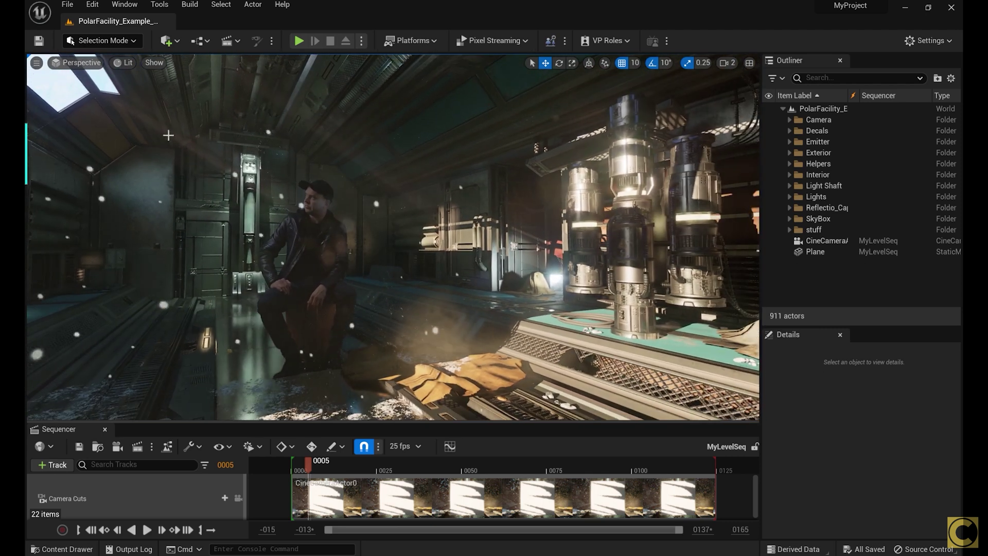
Try lighting the seated man with a Point Light placed beside him, and delete the light.
click(173, 38)
mouse_move(208, 147)
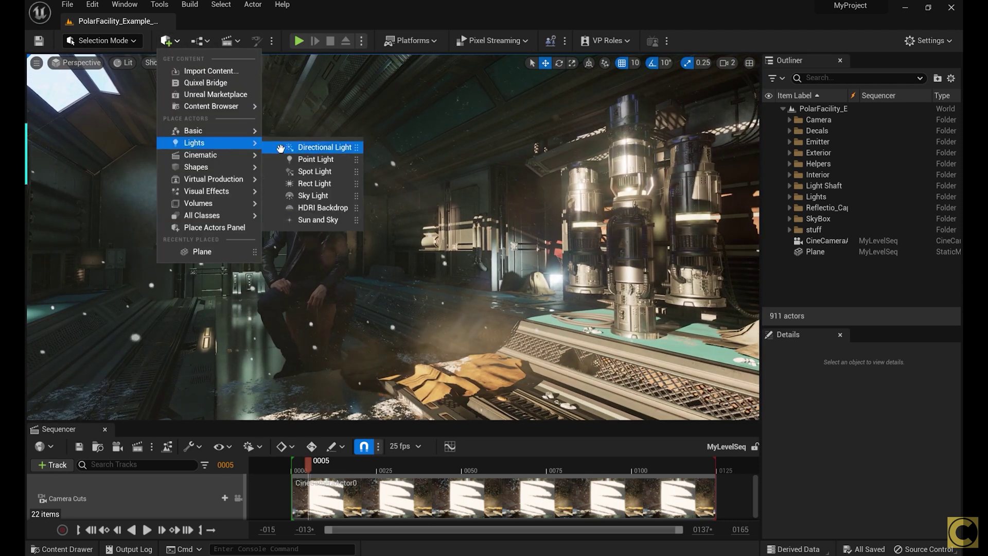
drag(307, 159, 343, 226)
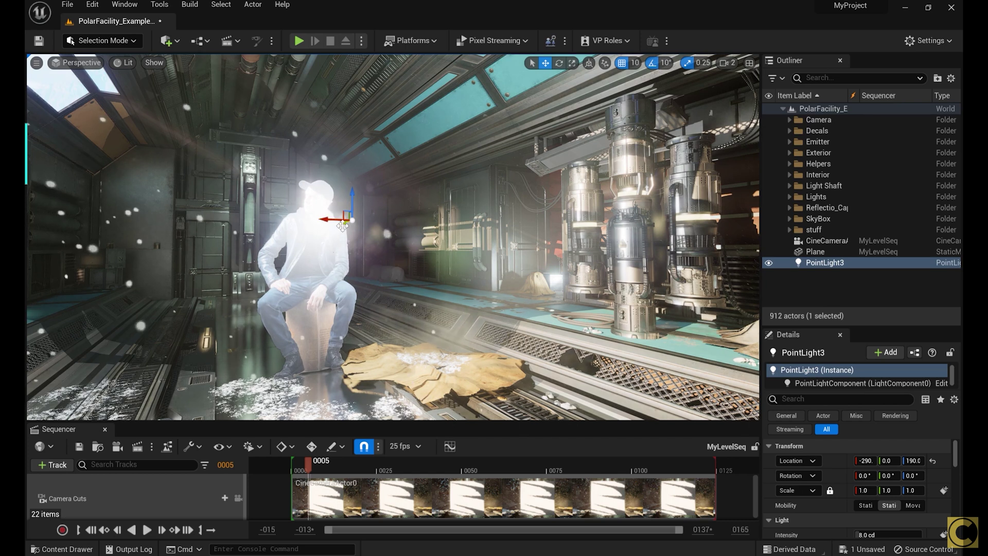
key(Delete)
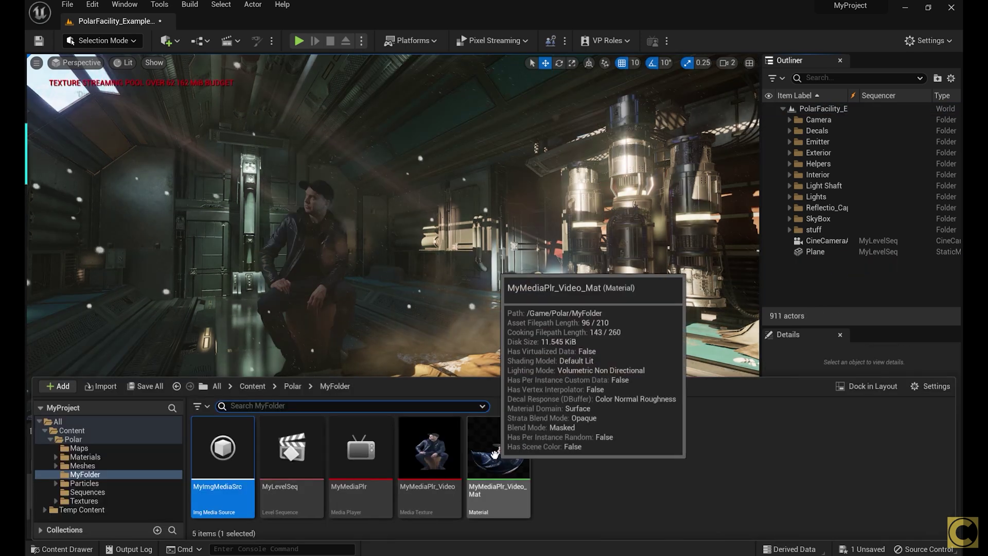
Change the MyMediaPlr_Video_Mat shading model to Unlit, then save and close the material.
click(494, 454)
double_click(494, 452)
click(168, 407)
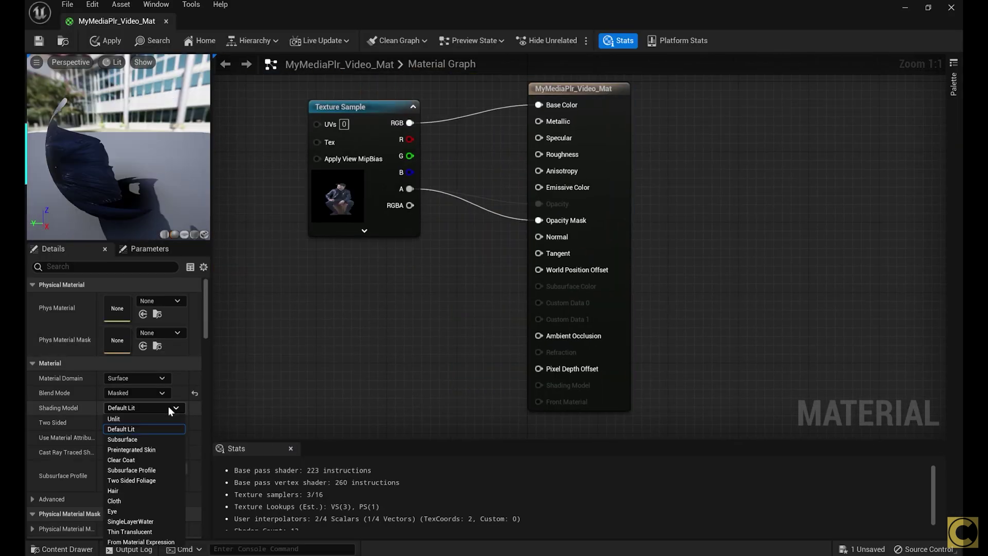
click(123, 418)
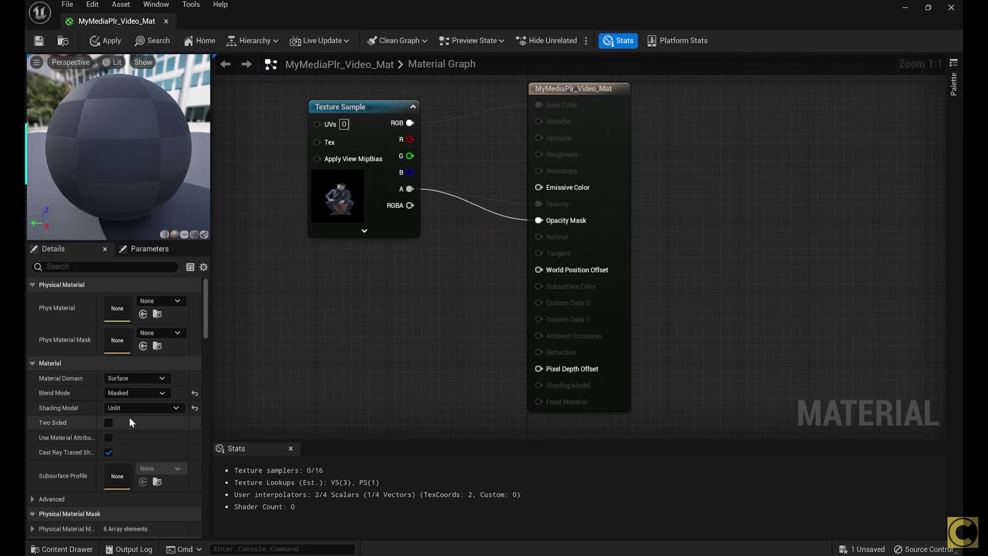
click(38, 40)
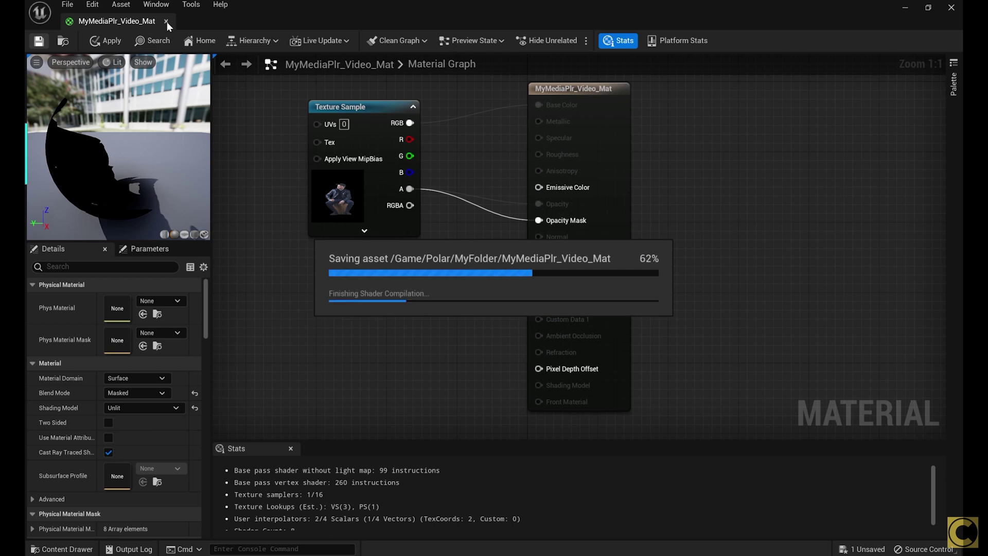
click(167, 21)
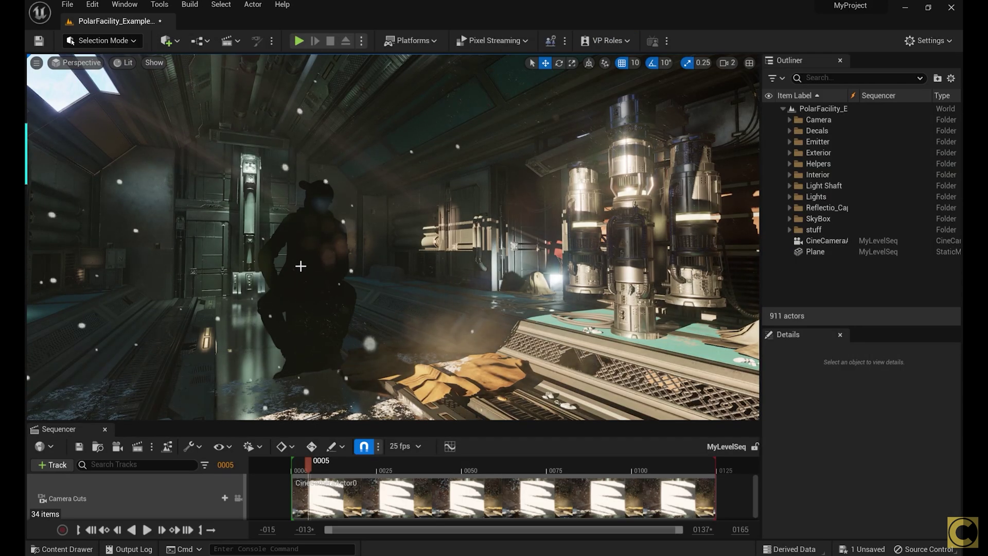
Connect the Texture Sample's RGB output to Emissive Color in MyMediaPlr_Video_Mat, then save and close the material.
key(ctrl+space)
double_click(503, 443)
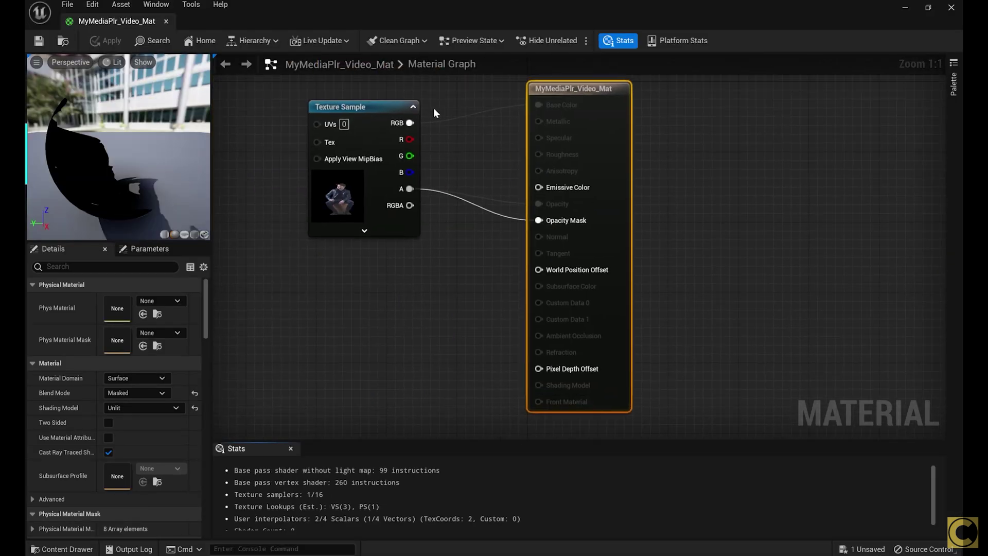
ctrl+drag(410, 122, 415, 129)
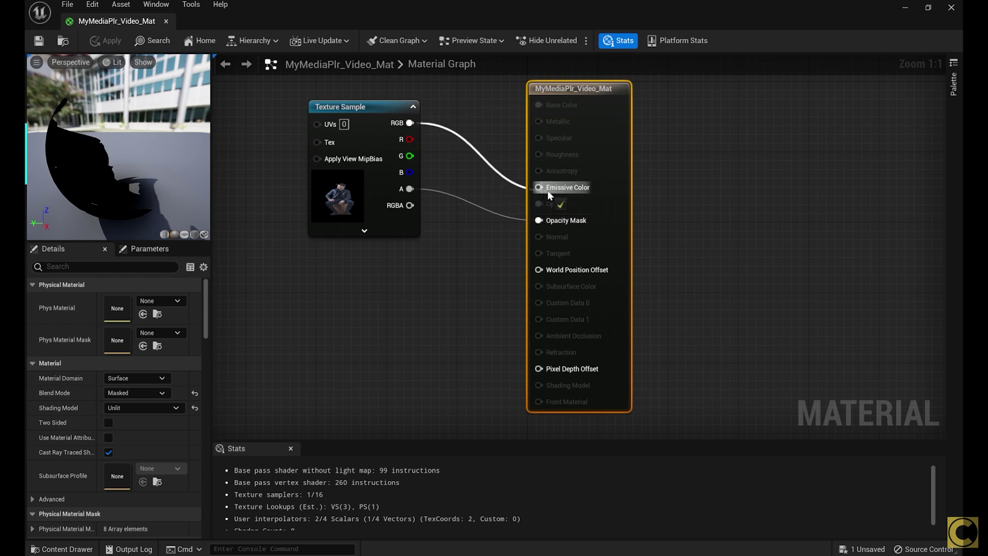
ctrl+drag(550, 195, 547, 190)
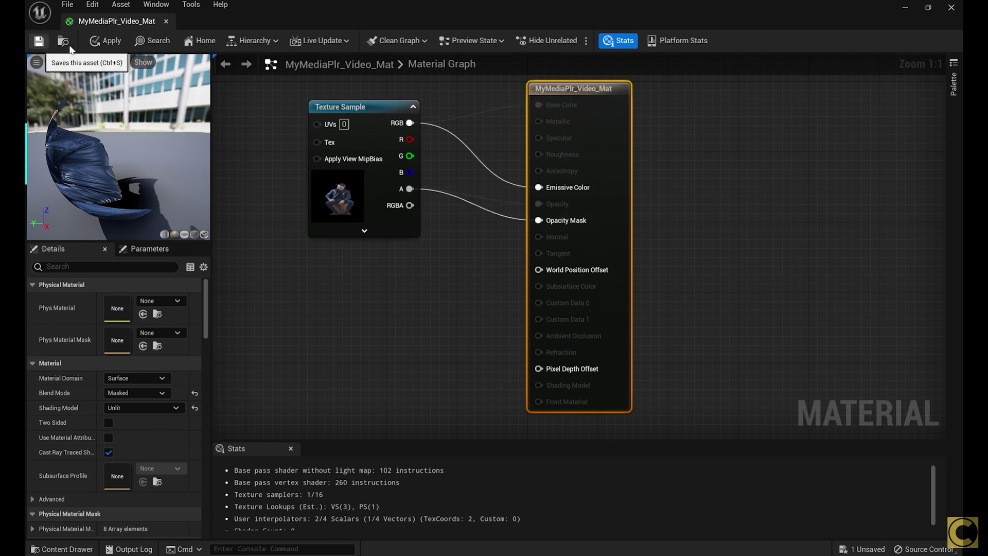
click(38, 40)
click(165, 21)
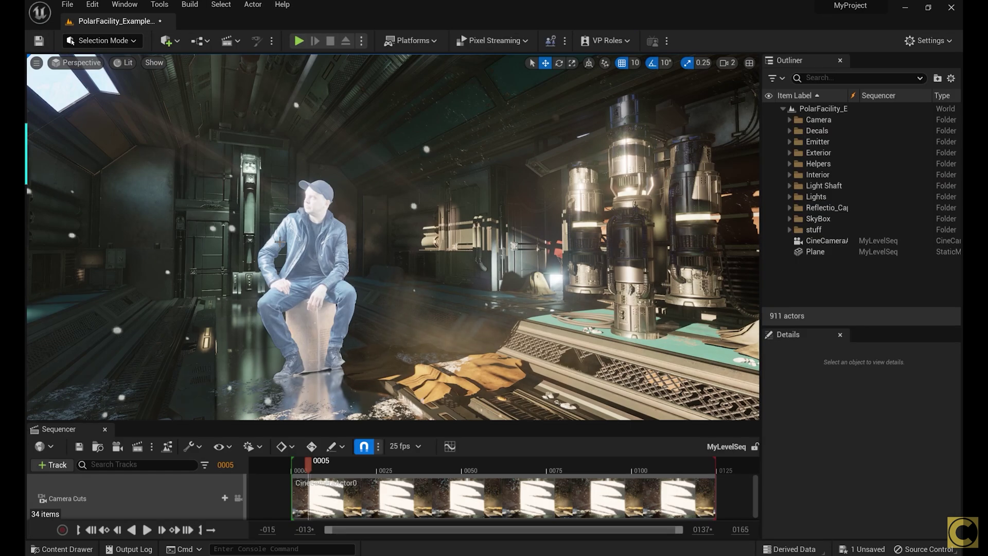
Insert a Multiply node with B at 0.5 between the Texture Sample's RGB and Emissive Color in MyMediaPlr_Video_Mat, and save the material.
click(62, 548)
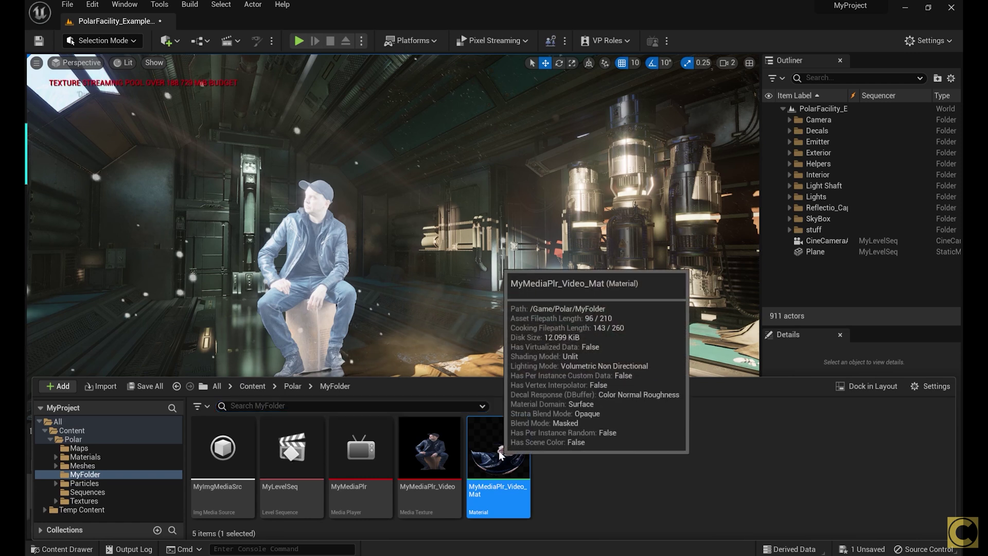
double_click(497, 450)
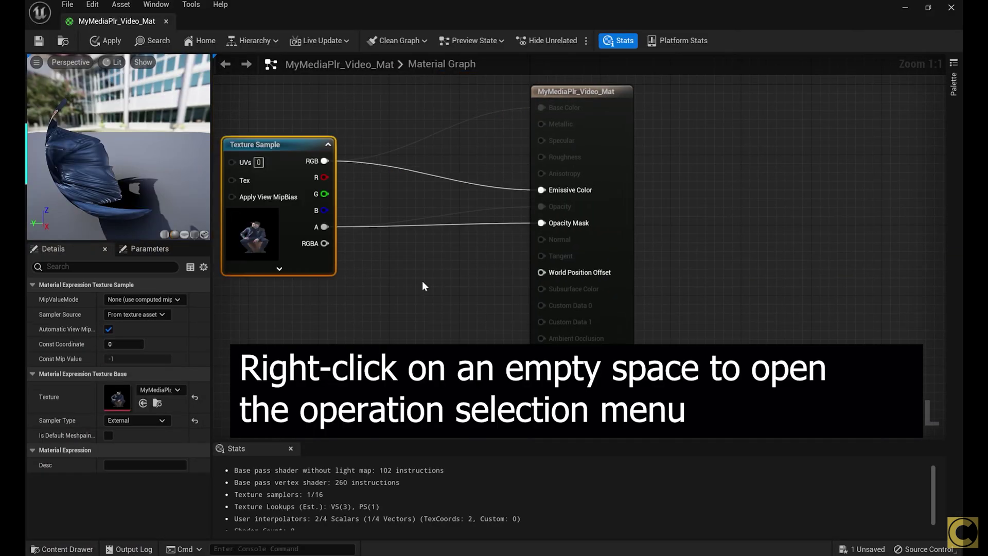
right_click(428, 286)
text(mult)
key(Return)
click(453, 325)
text(0.5)
key(Return)
drag(324, 161, 541, 190)
drag(464, 289, 456, 172)
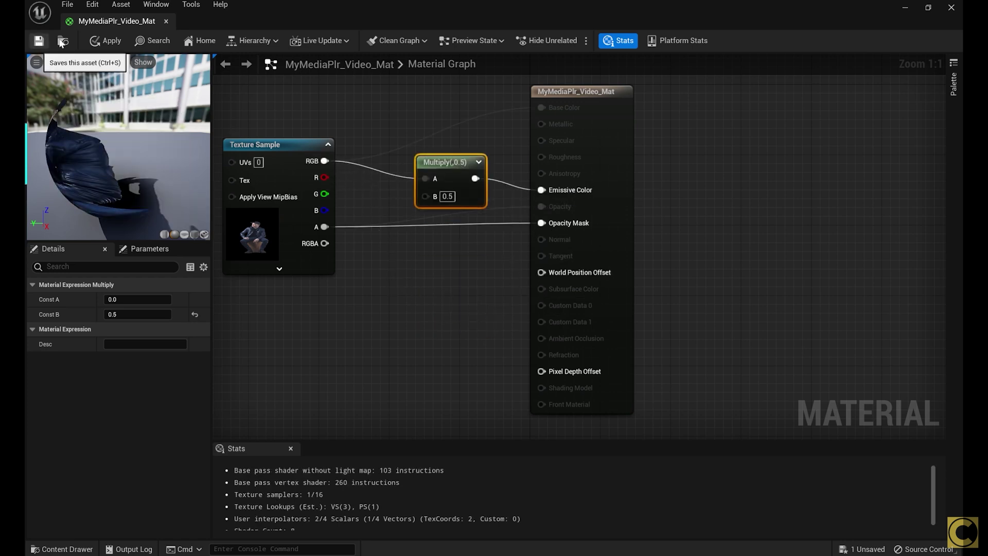
click(39, 41)
click(166, 21)
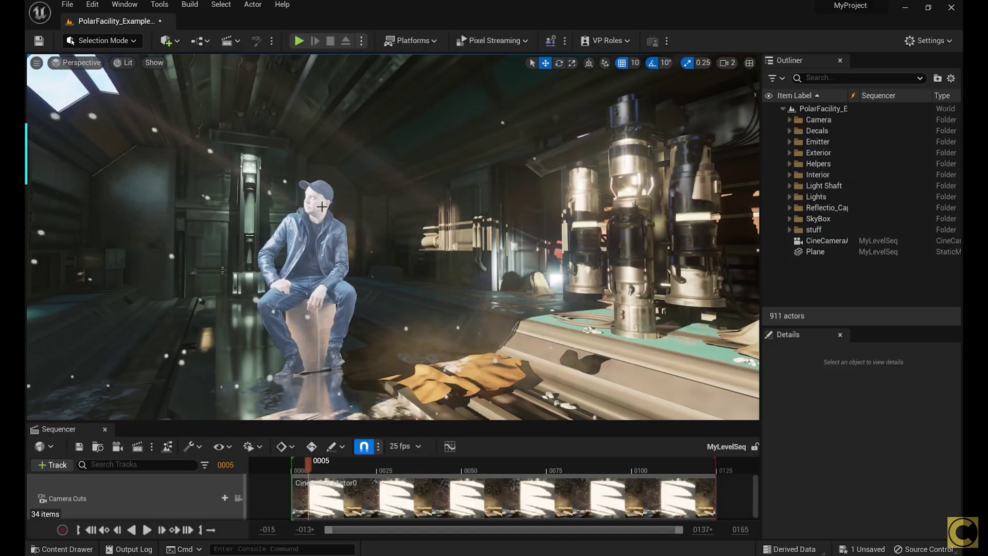
Lower the Multiply node's B value to 0.1 in MyMediaPlr_Video_Mat, then save and close the material.
key(ctrl+space)
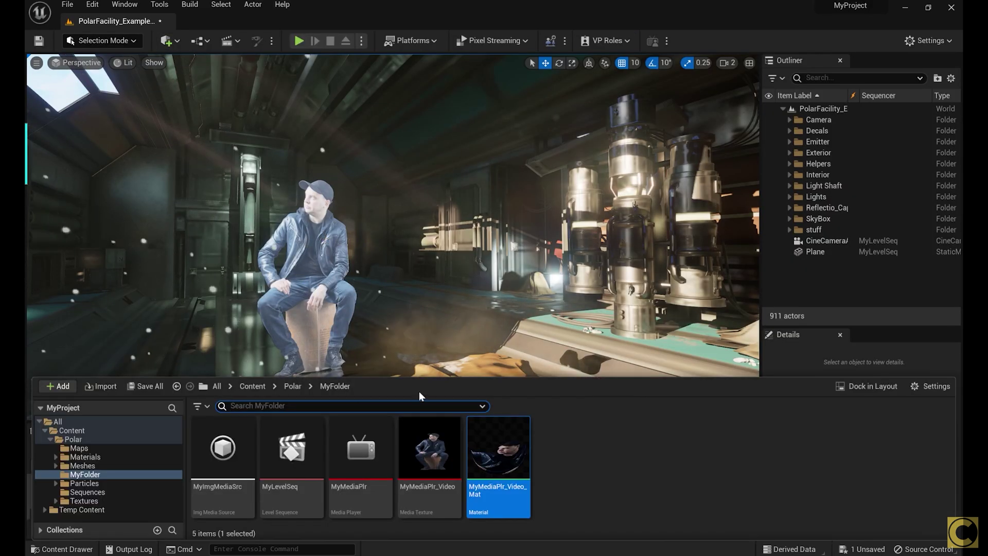
double_click(498, 447)
click(446, 193)
text(0.1)
key(Return)
click(38, 41)
click(166, 22)
View the shot through CineCameraActor0 and scrub the sequence to frame 72.
click(241, 513)
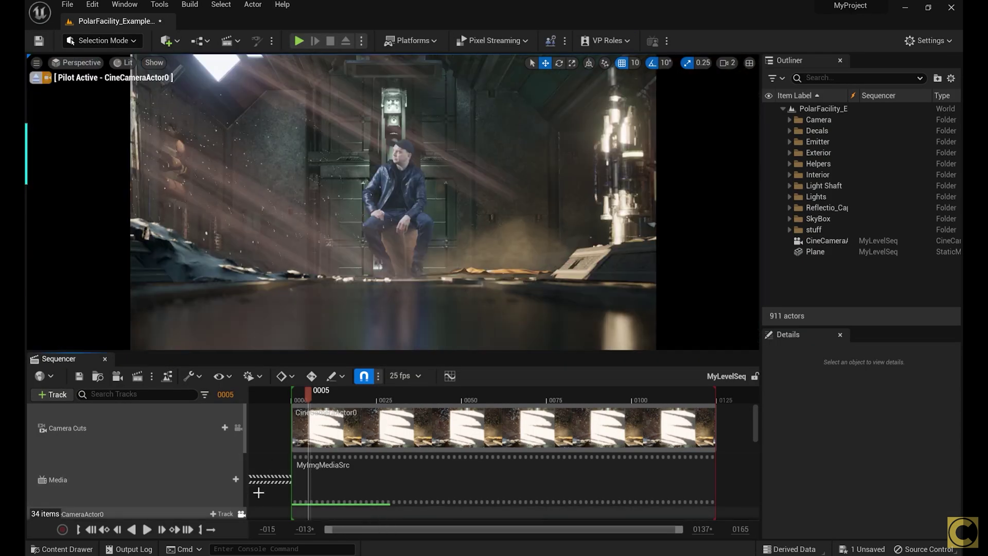
drag(308, 406, 536, 406)
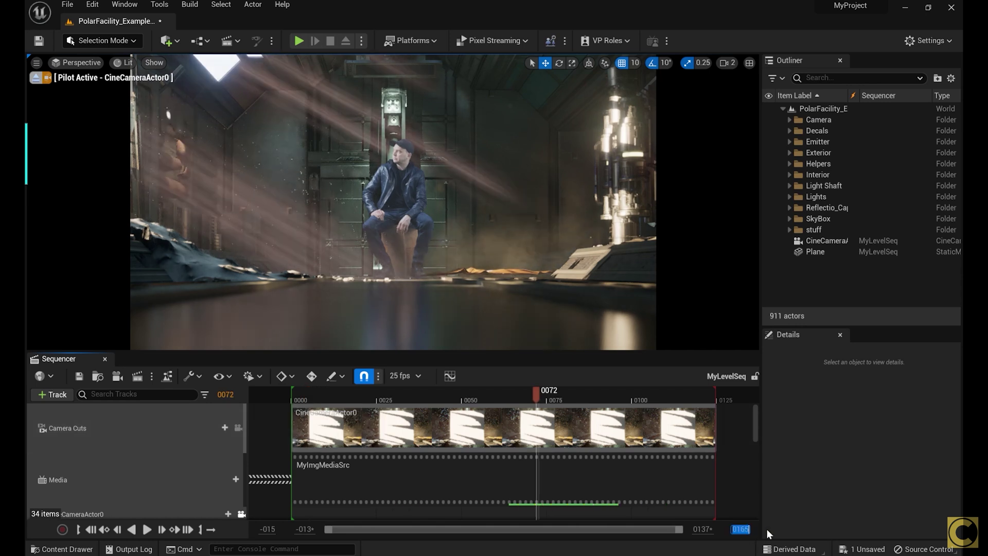
Set the timeline range end to 375 and extend the playback end and Camera Cuts section well beyond frame 125.
text(375)
key(Return)
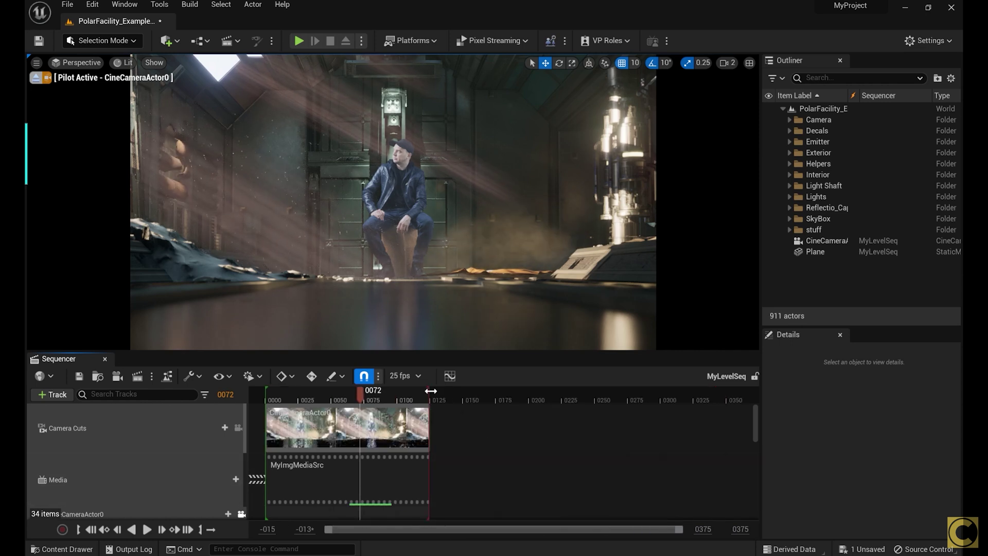
drag(429, 391, 728, 387)
drag(427, 415, 739, 441)
Extend the end of the MyImgMediaSrc media section to about frame 375.
click(412, 468)
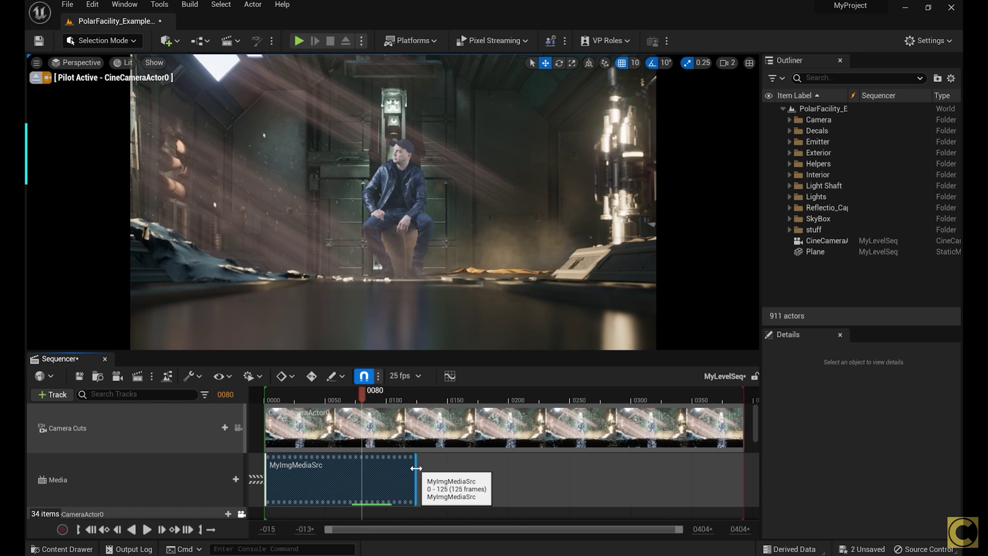
drag(414, 468, 639, 473)
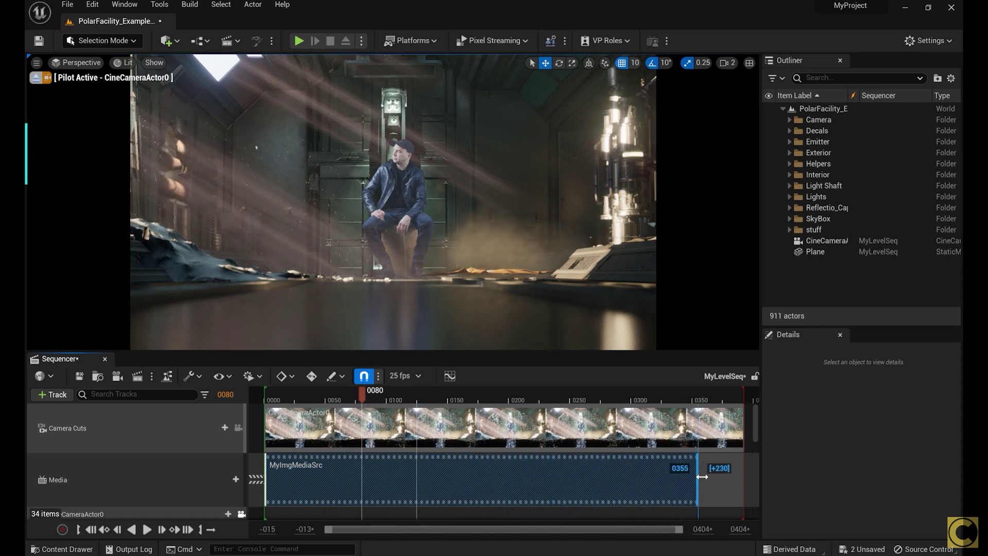
drag(733, 477, 735, 471)
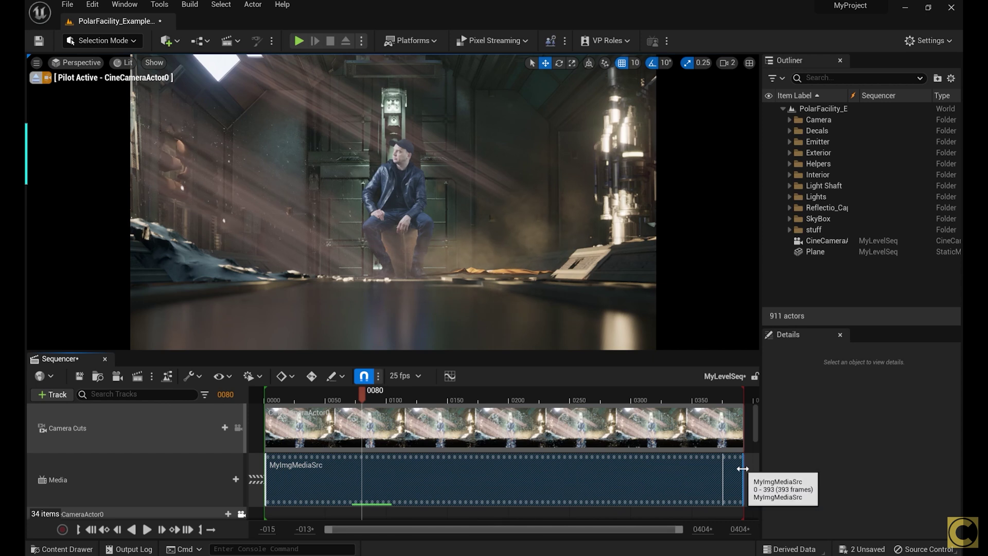
drag(736, 467, 722, 467)
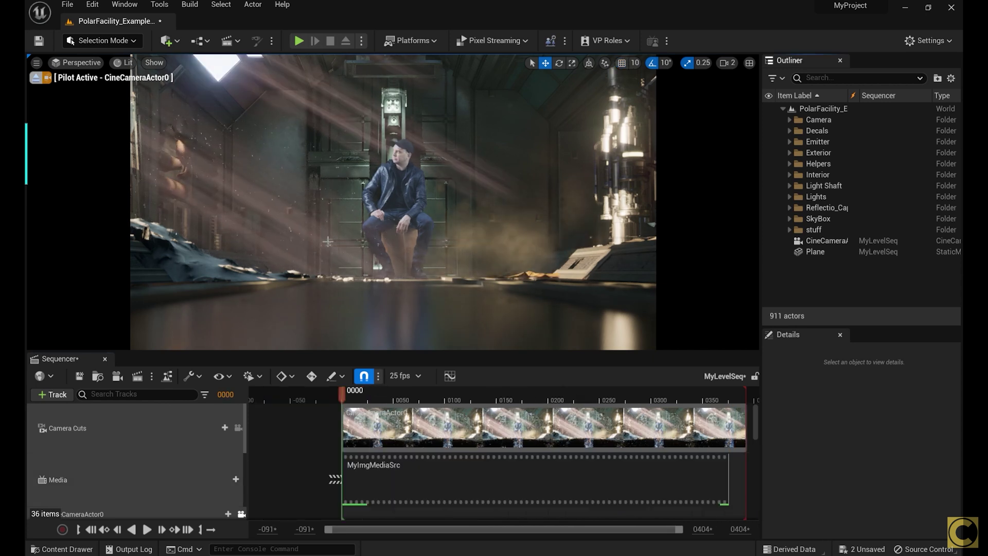
Set the Current Aperture of CineCameraActor0 to 1.2.
click(812, 240)
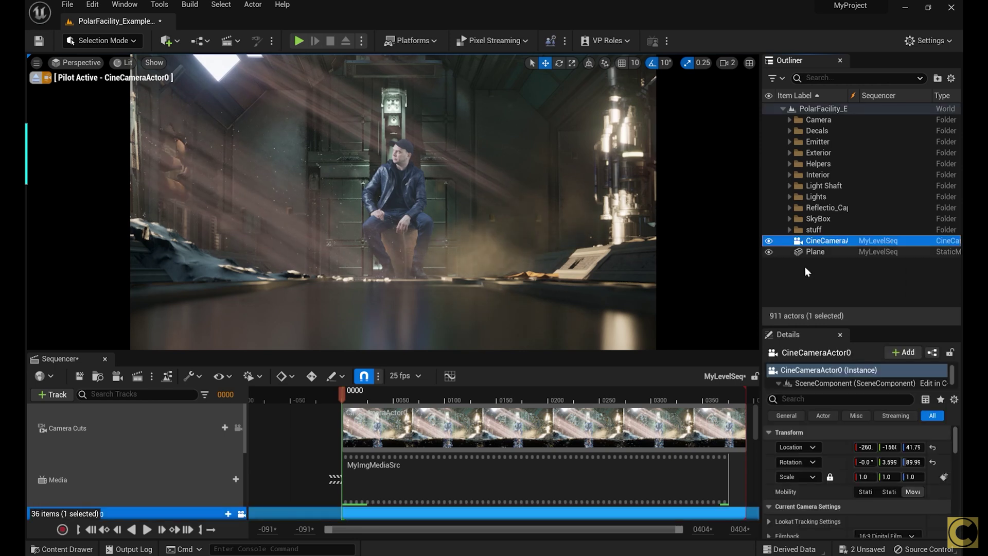
drag(846, 325, 846, 237)
scroll(956, 373, down, 4)
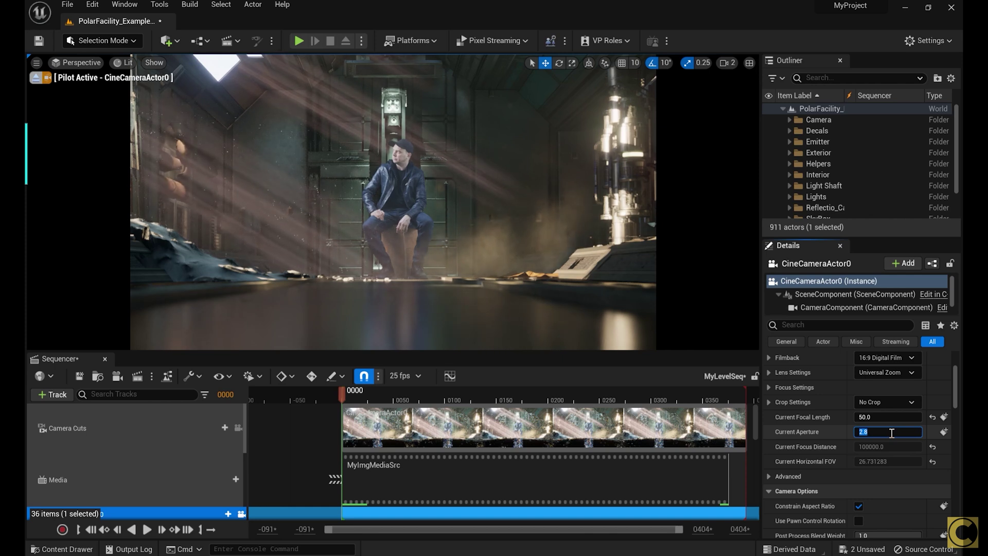
text(.2)
key(Return)
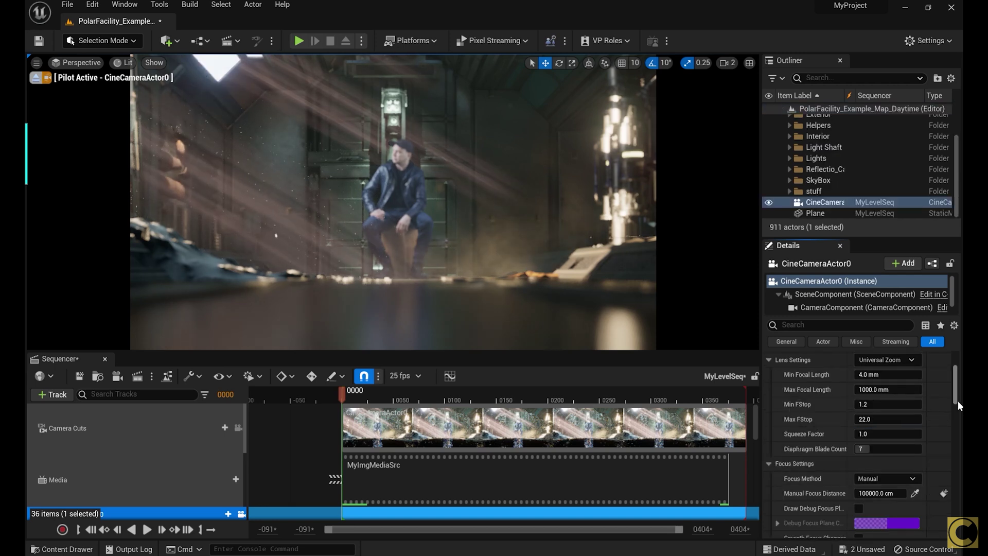
Set the camera's Focus Method to Tracking and choose the Plane static mesh actor as the Actor to Track.
scroll(955, 402, down, 4)
scroll(955, 404, down, 2)
click(874, 366)
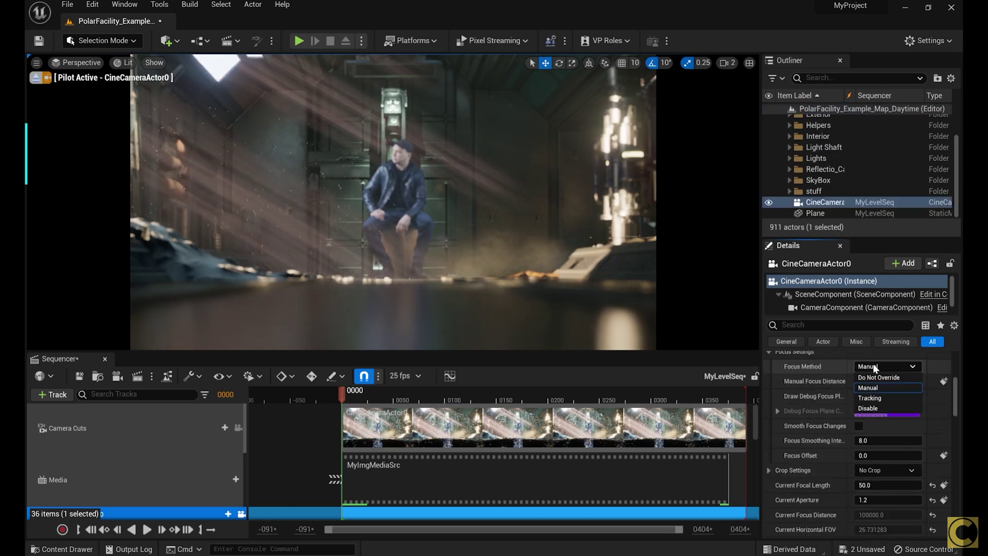
click(880, 398)
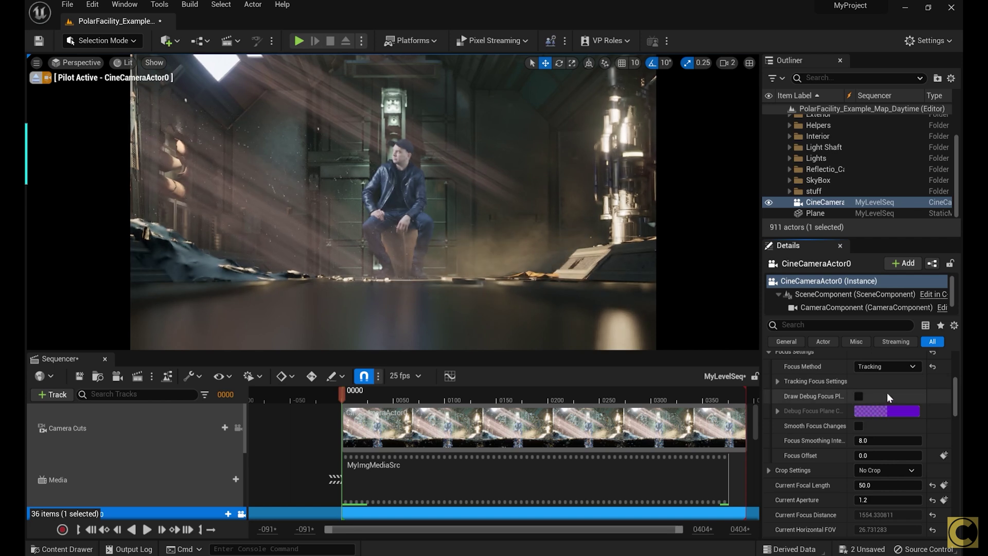
click(778, 381)
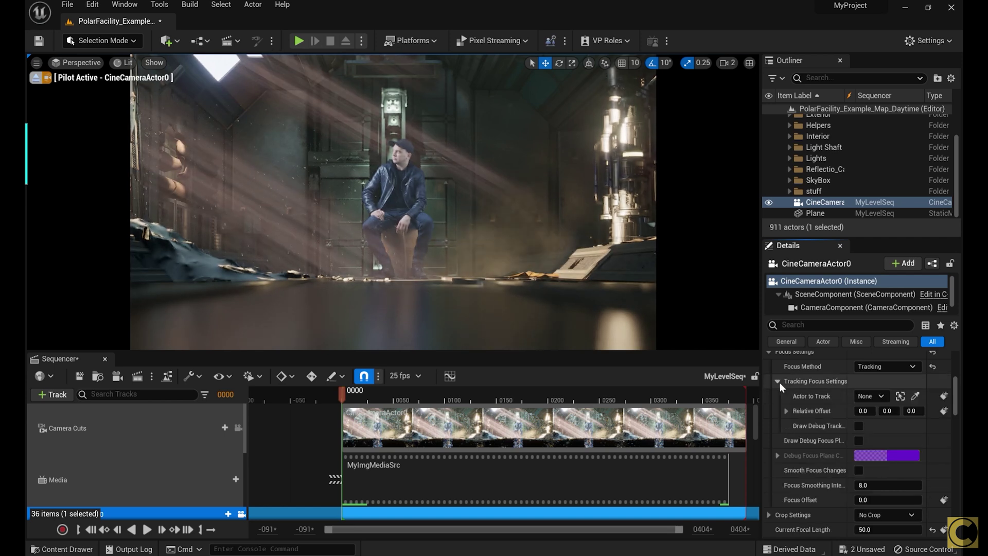
click(879, 395)
text(plane)
scroll(825, 372, down, 3)
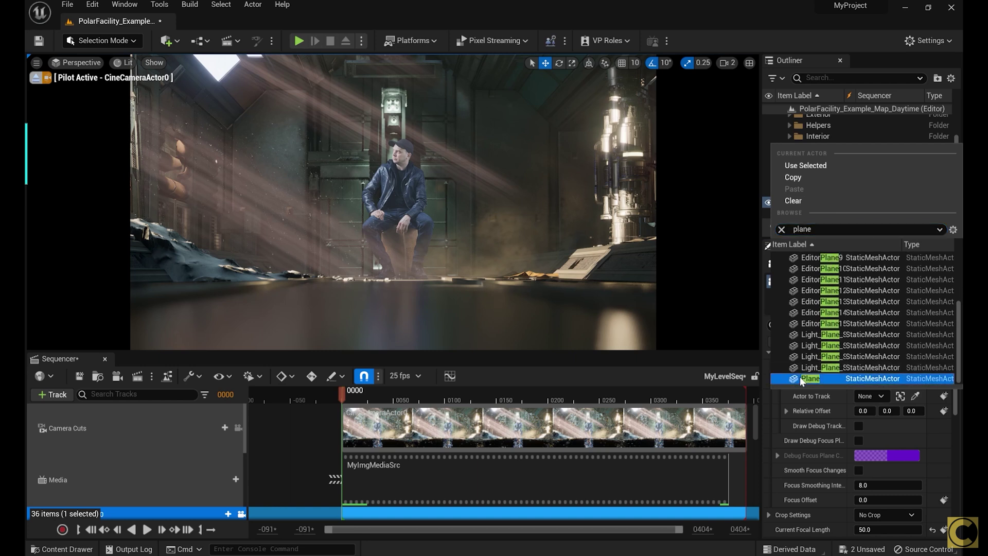
click(800, 377)
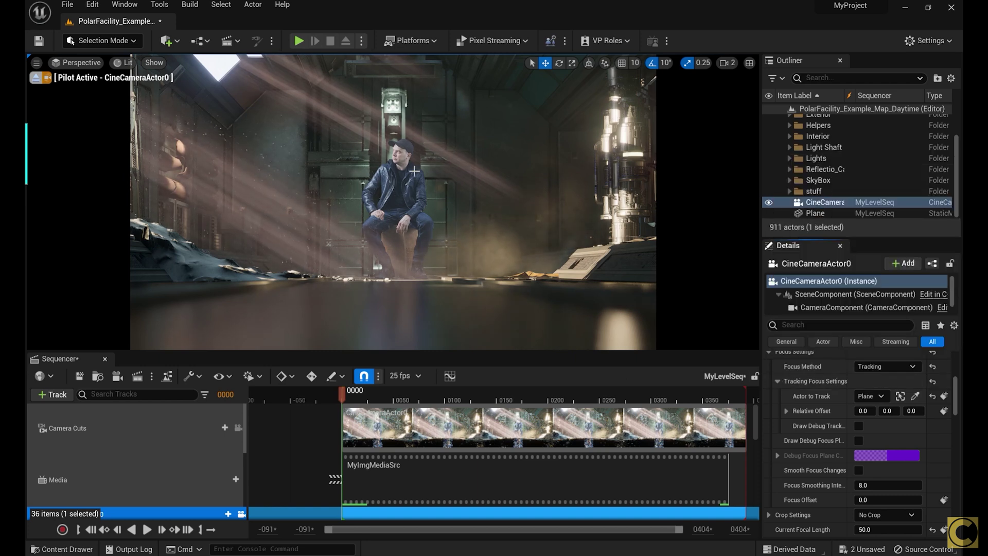
Try the camera's Current Aperture at 16 and 1.2 to compare the depth of field.
scroll(874, 488, down, 1)
click(886, 511)
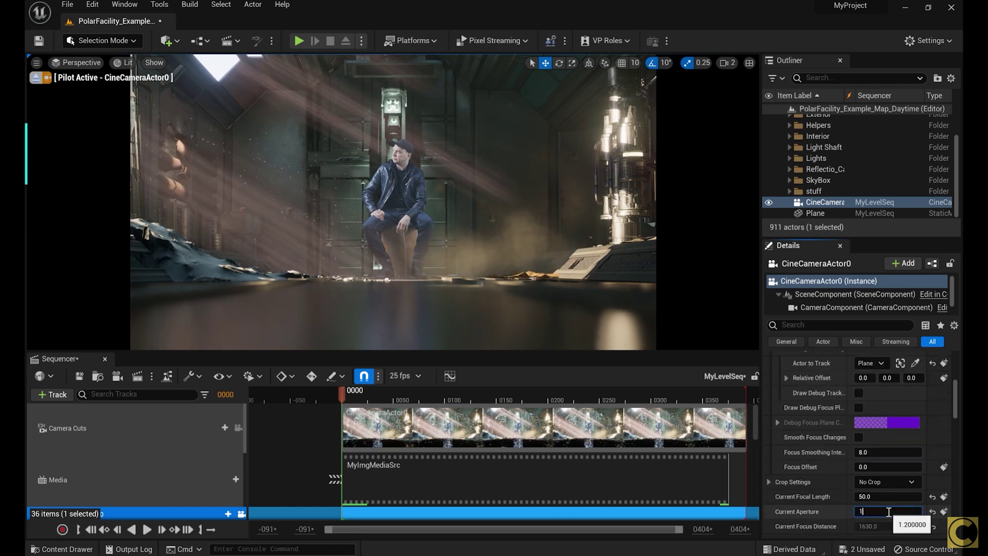
key(Return)
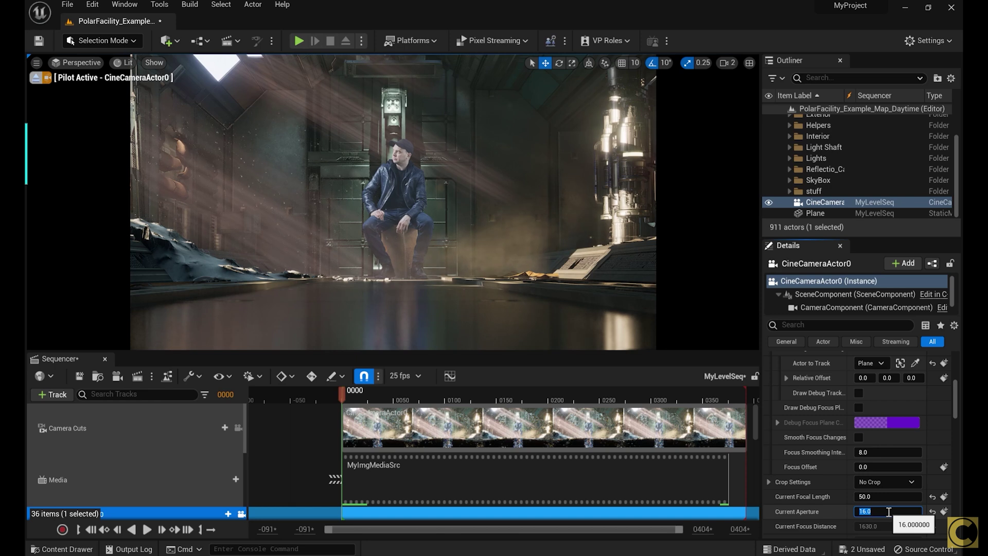
text(1.2)
key(Return)
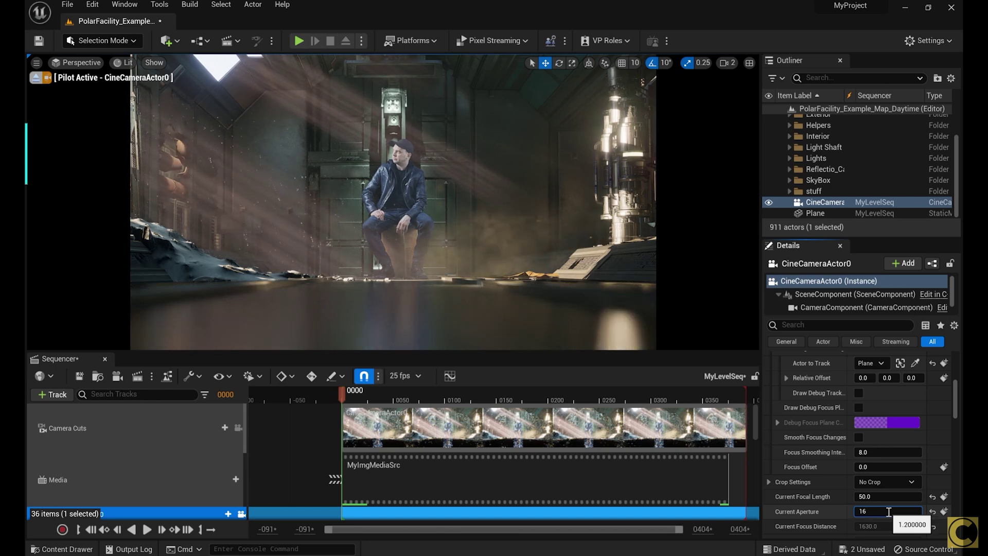
text(16)
key(Return)
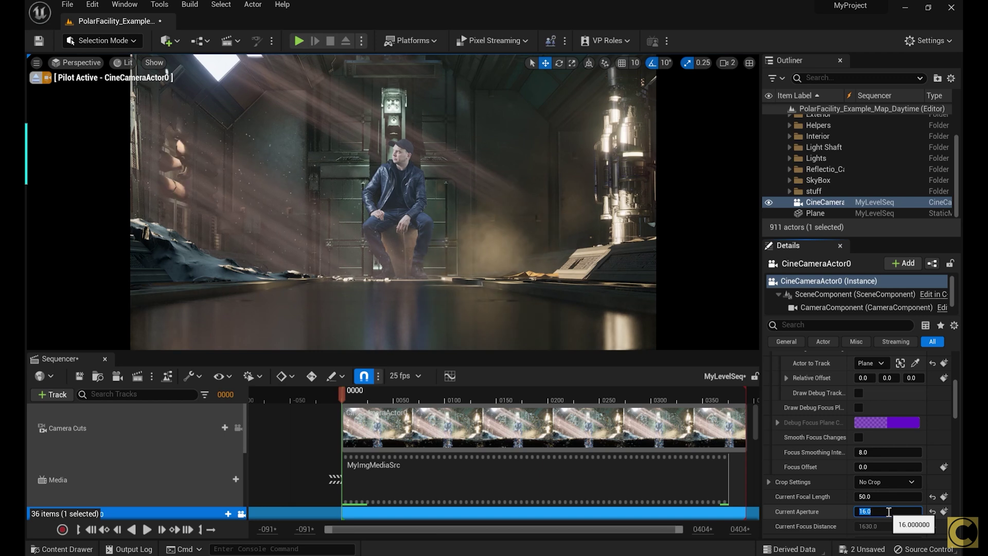
Search the scene actors for "post", delete the post process volumes in the Helpers folder, and clear the search.
drag(874, 236, 874, 325)
click(838, 78)
text(post)
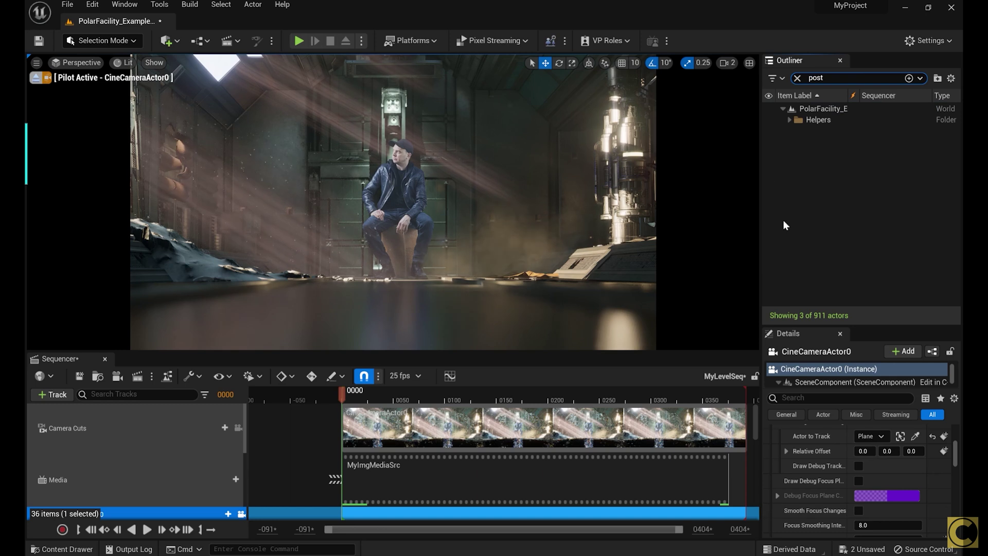
click(789, 120)
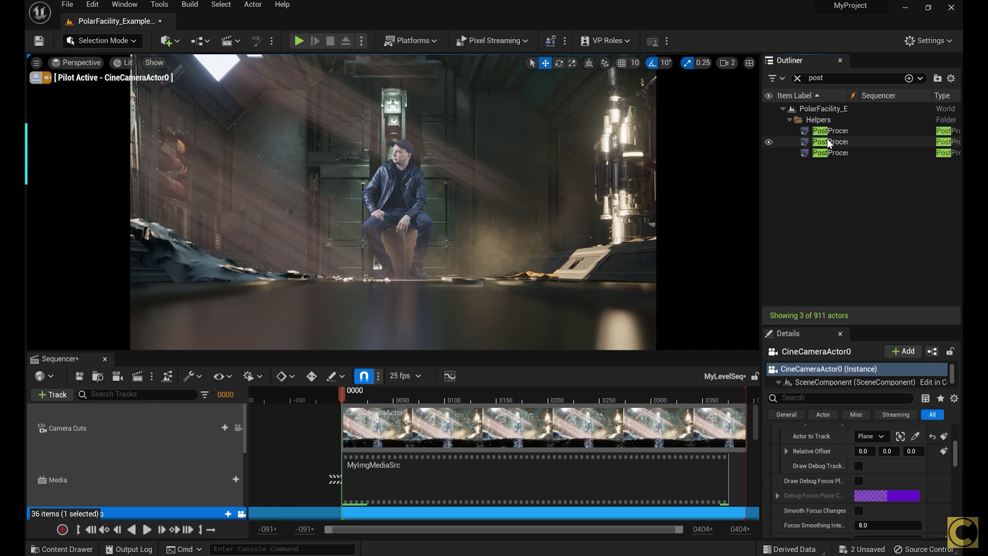
click(833, 130)
key(Delete)
click(832, 131)
key(Delete)
click(831, 132)
key(Delete)
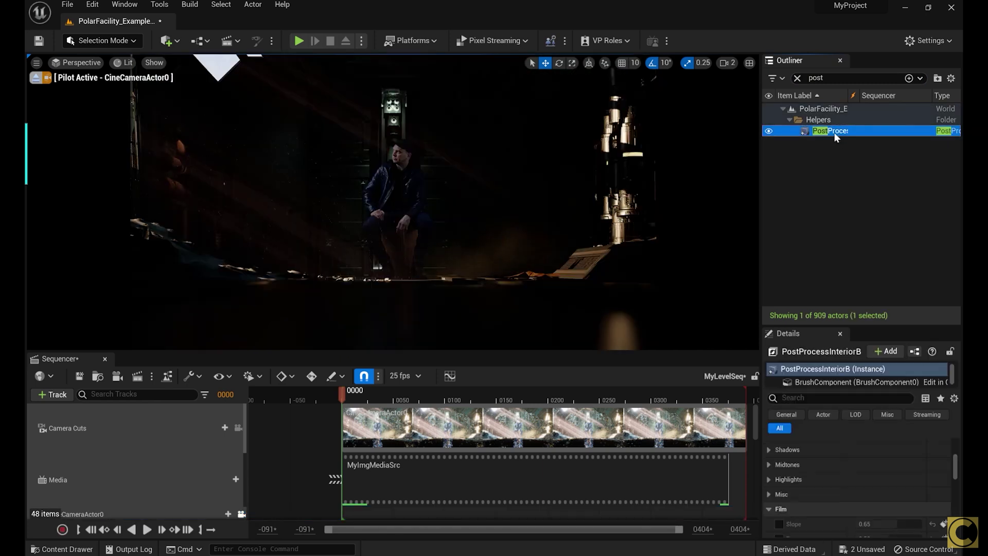
click(797, 78)
Add a new PostProcessVolume to the level and enable its Infinite Extent (Unbound) option.
click(165, 41)
mouse_move(202, 203)
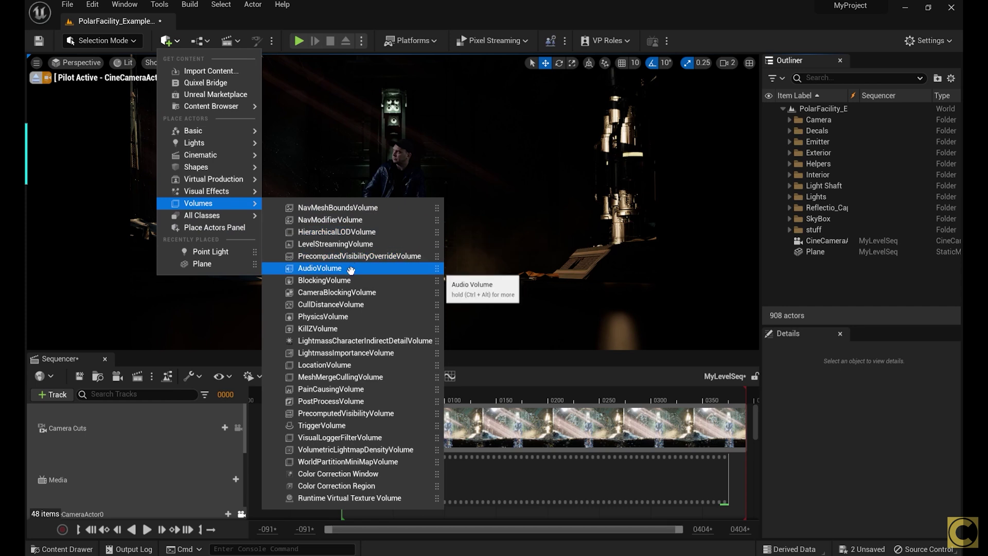
click(330, 401)
click(815, 398)
text(unb)
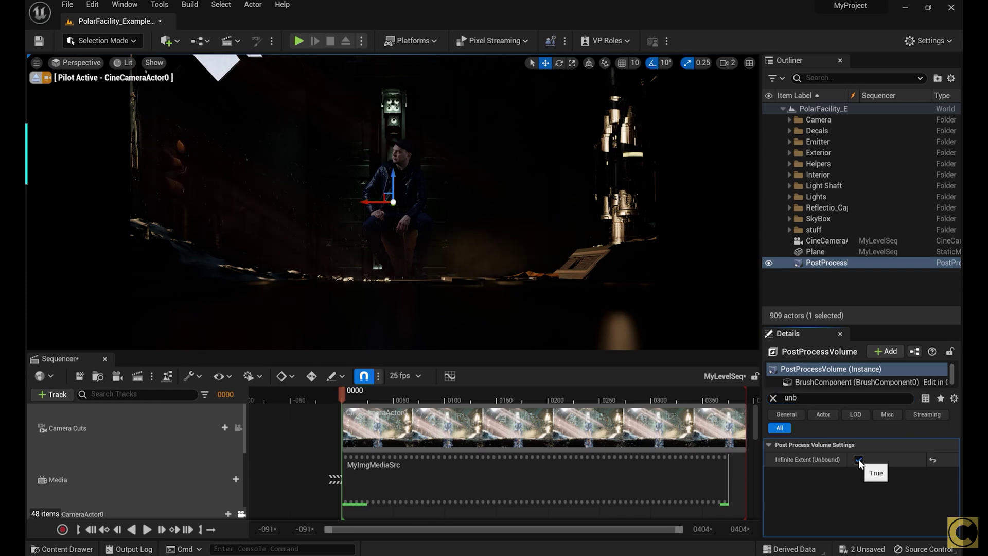
click(773, 398)
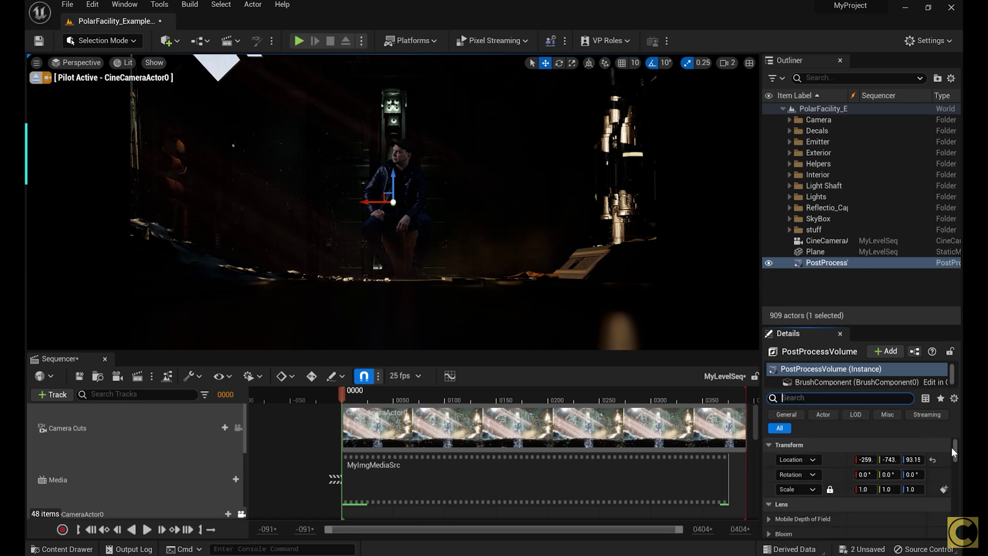
Override the PostProcessVolume's exposure with Metering Mode set to Manual and Exposure Compensation at 10.5.
drag(956, 448, 956, 451)
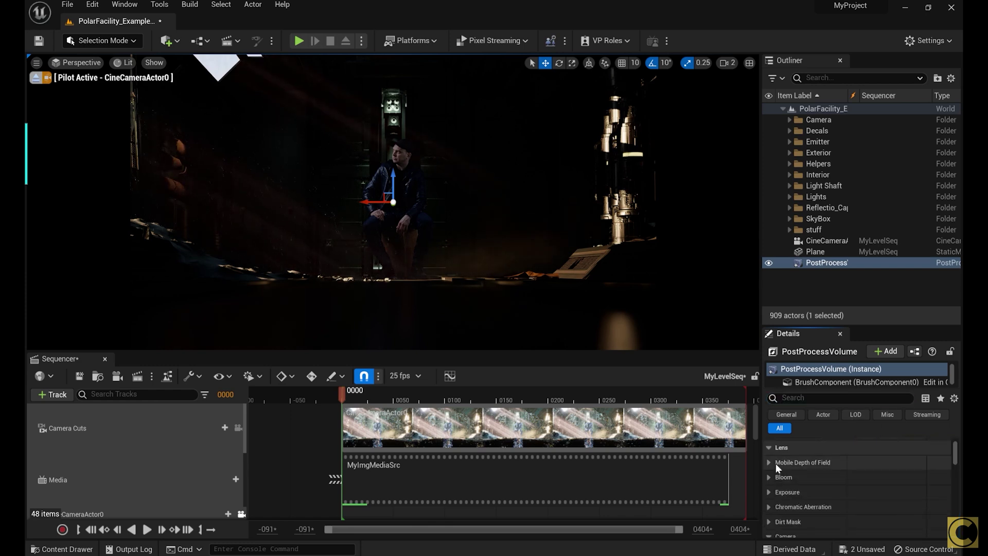
click(769, 492)
scroll(956, 458, down, 2)
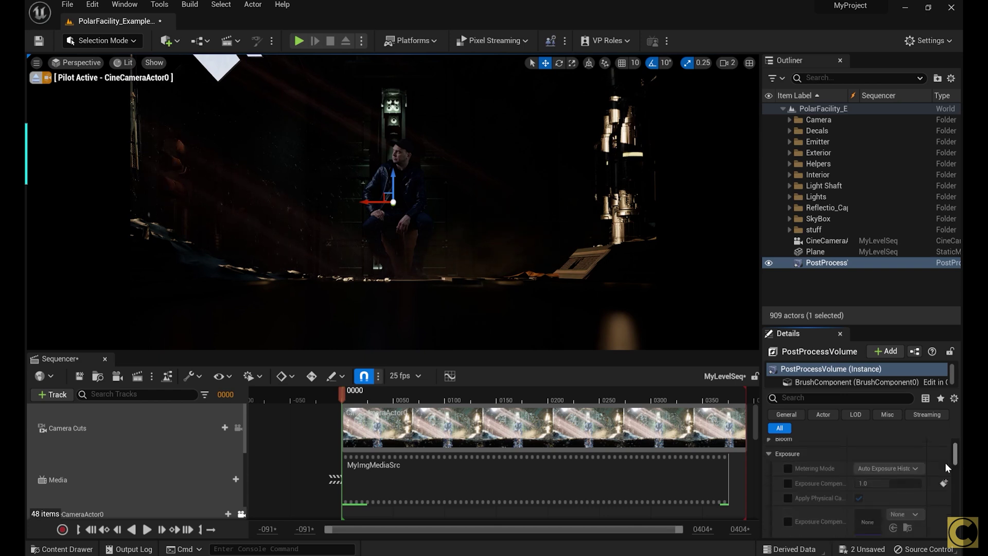
click(787, 467)
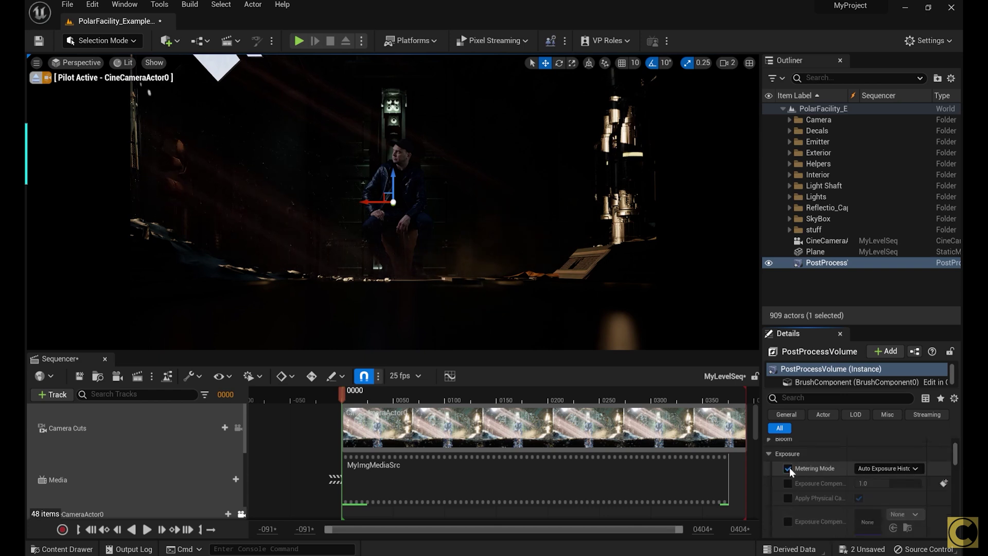
click(878, 468)
click(874, 495)
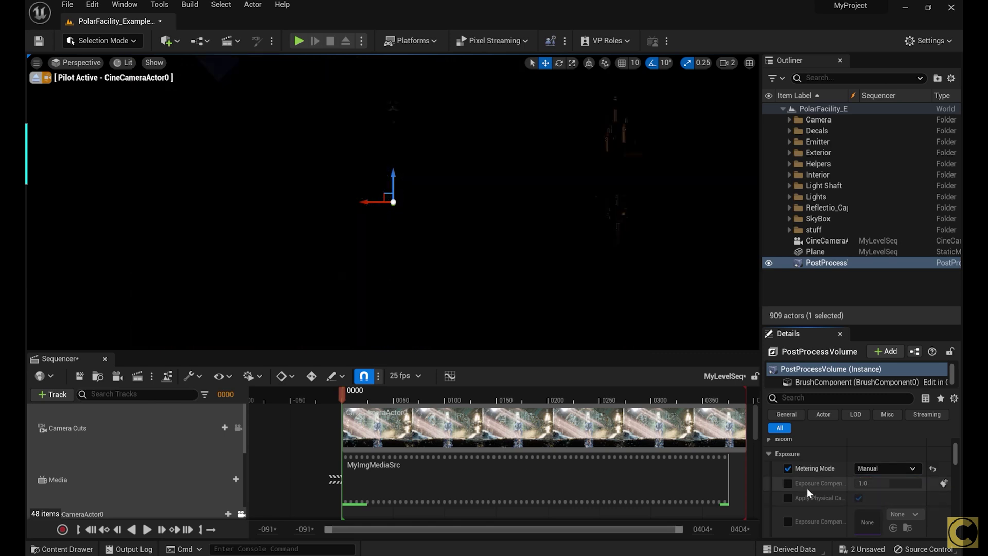
click(788, 483)
drag(859, 483, 913, 483)
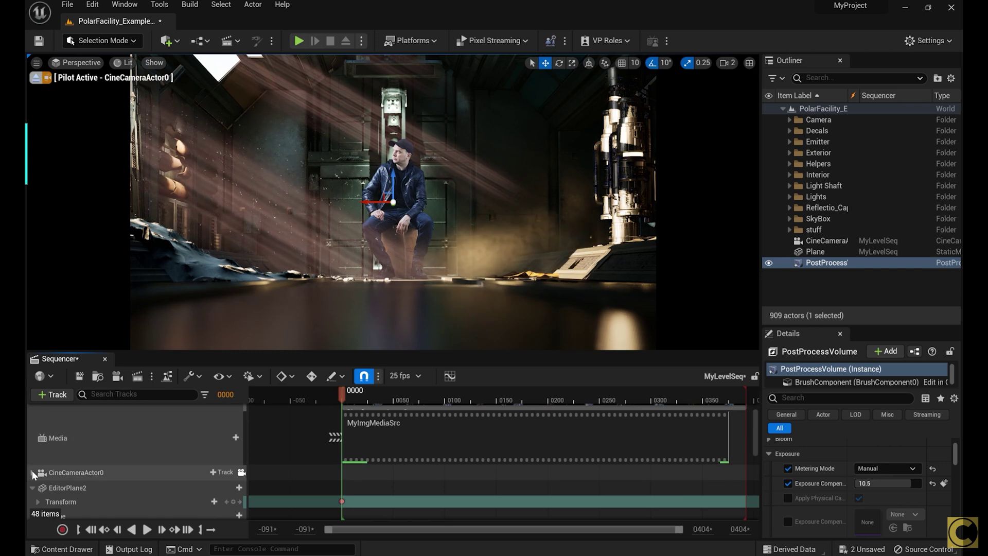
Expand the CineCameraActor0 track in the sequence and add a Transform key at frame 6.
click(32, 472)
scroll(735, 443, down, 3)
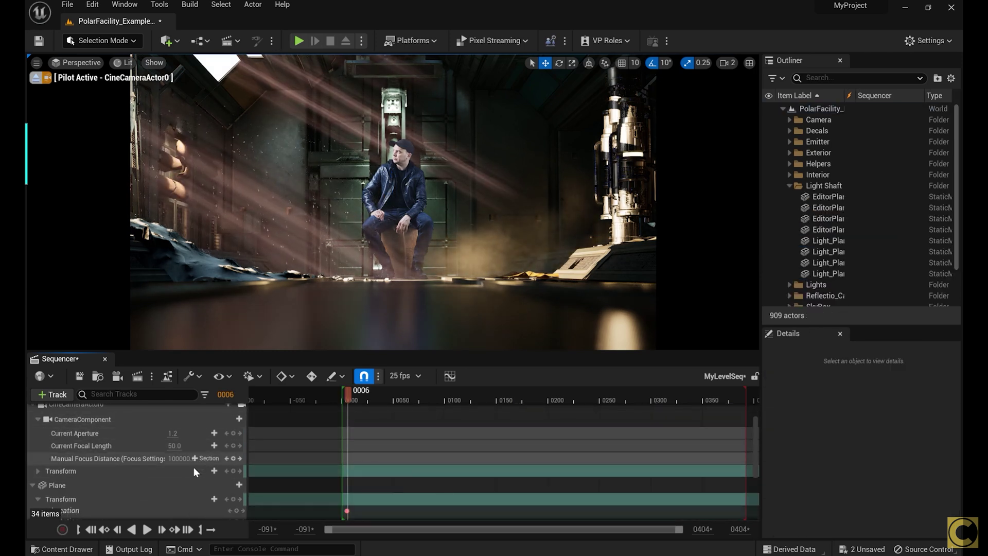
click(232, 471)
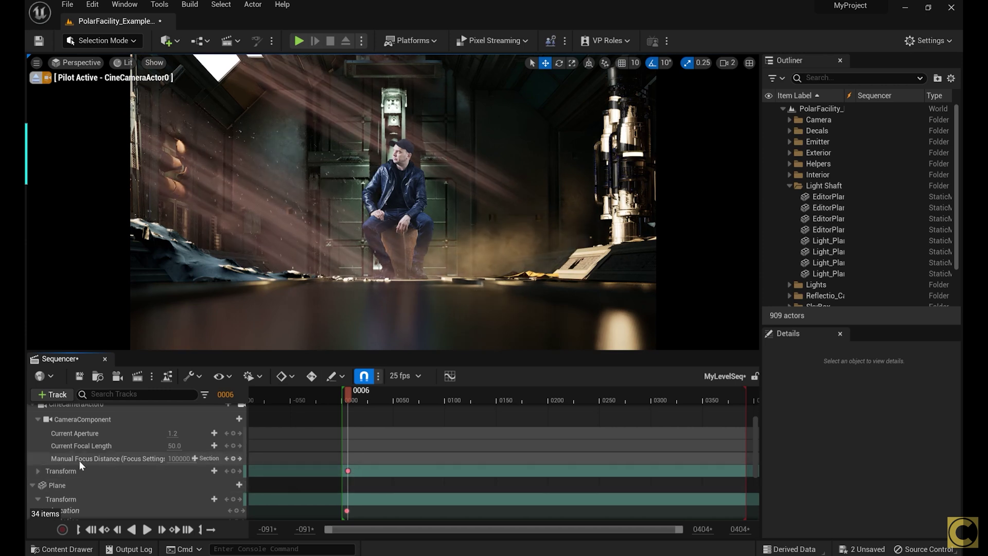
click(36, 472)
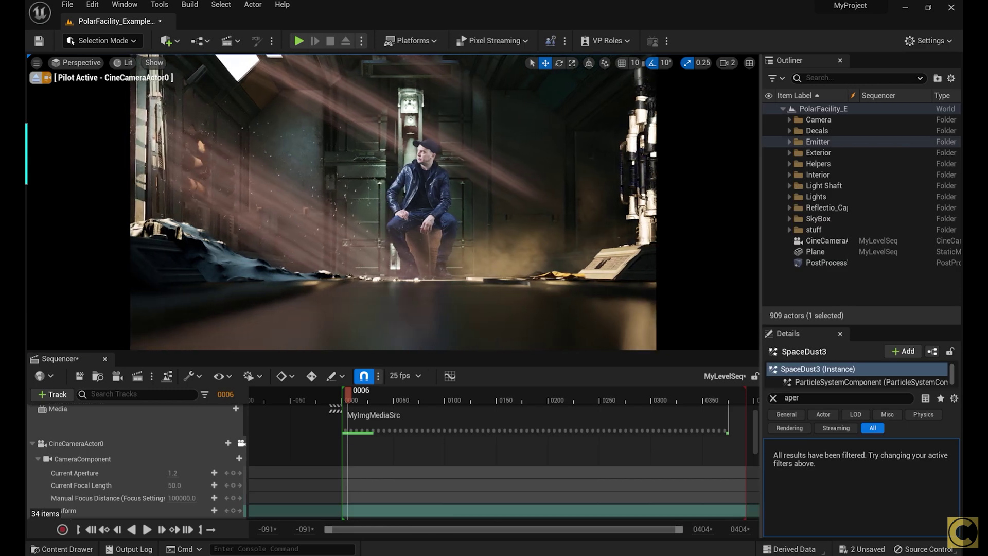
Move the piloted camera sideways back and forth to examine how the seated man's plane holds up against the set.
key(d)
key(a)
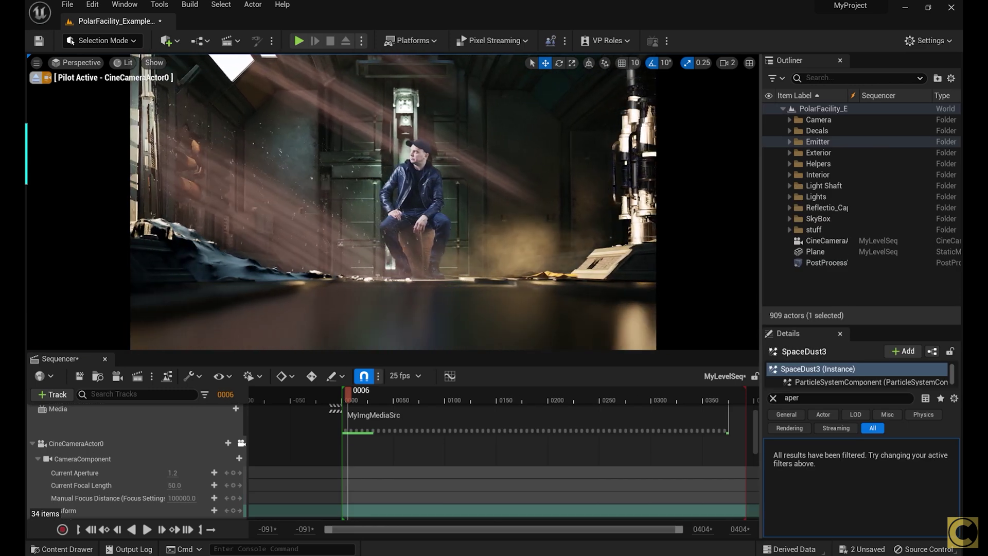
key(d)
key(a)
key(d)
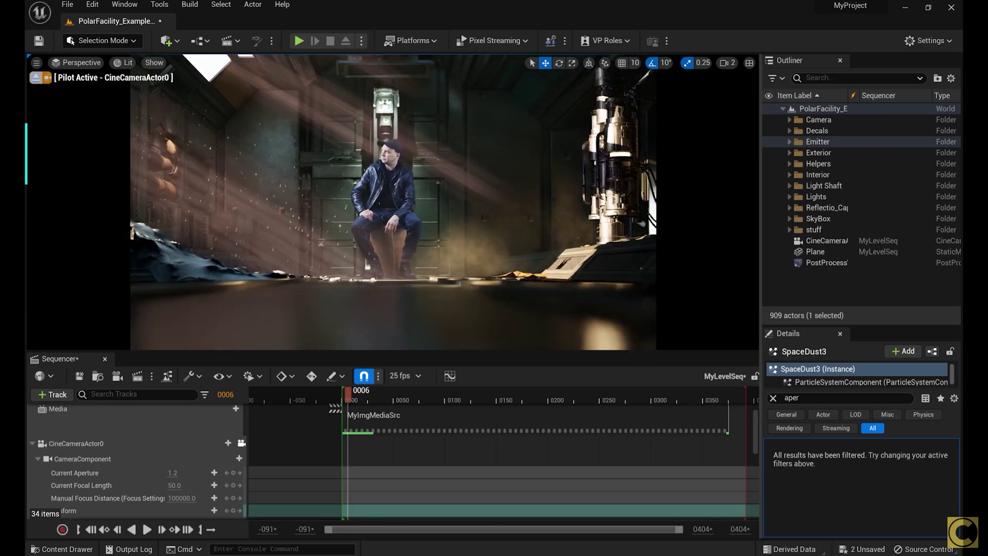
key(a)
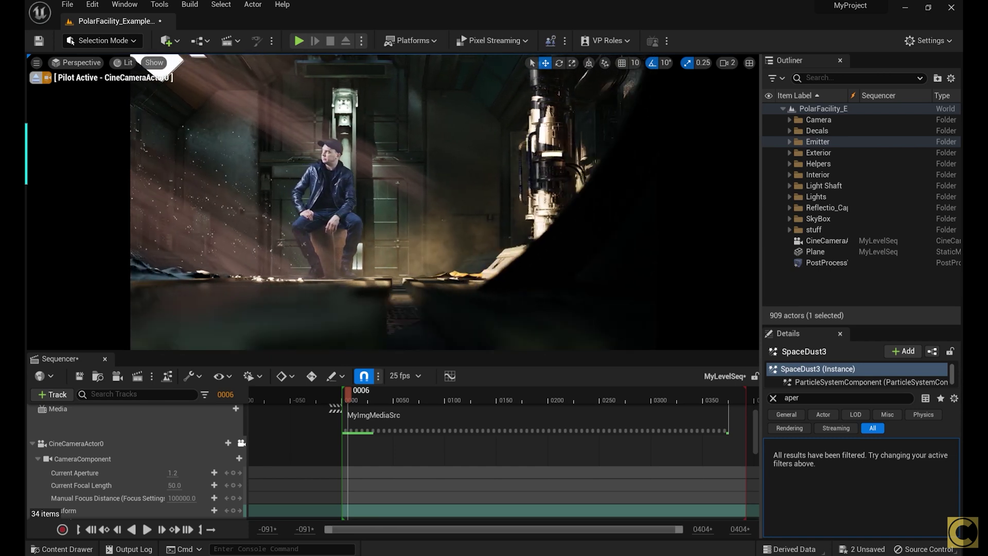
key(d)
key(a)
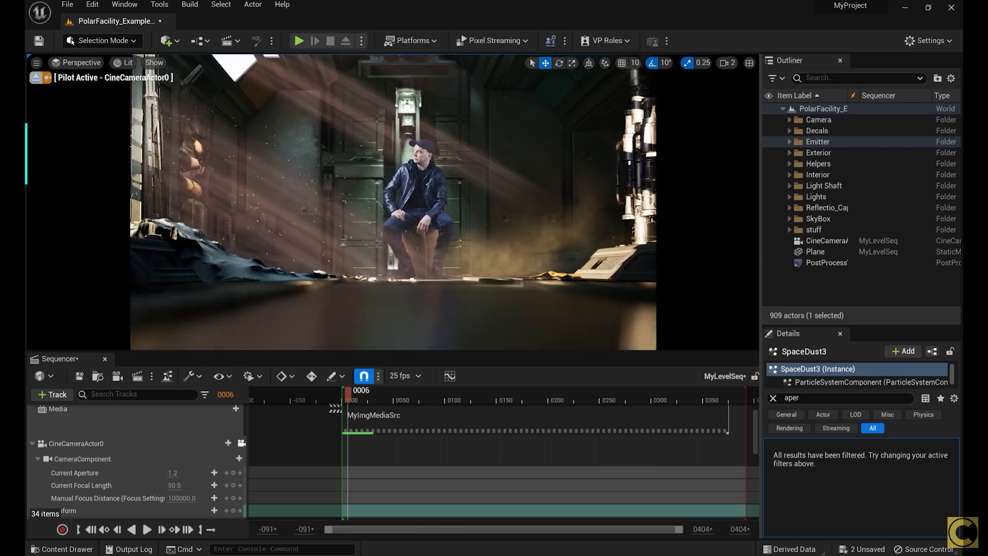
key(d)
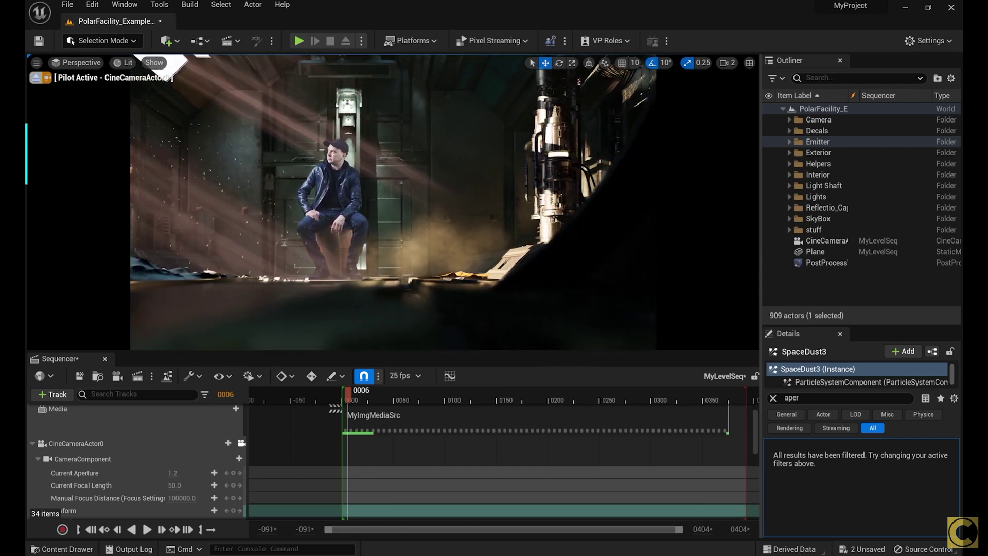
Strafe the piloted camera to both sides once more to check the parallax around the seated man.
key(a)
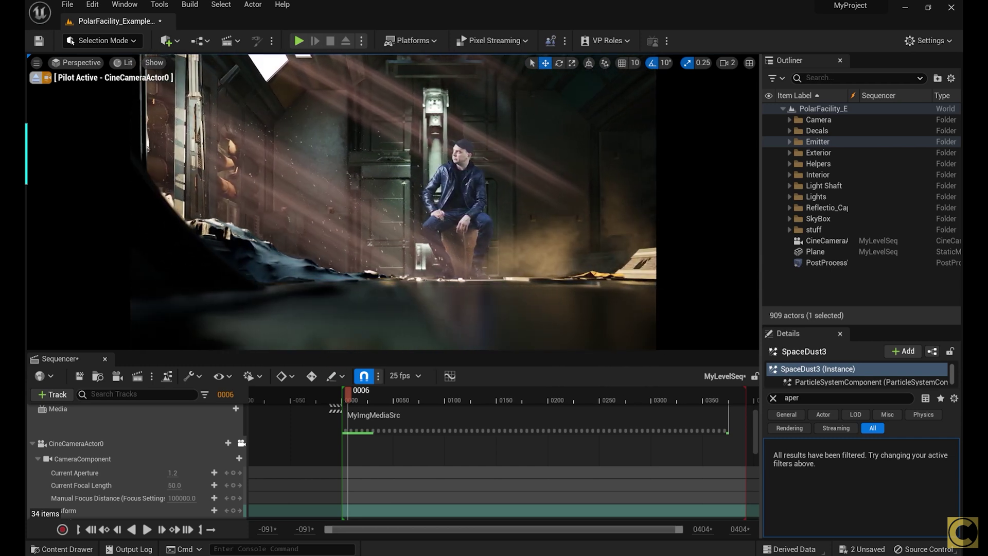
key(d)
key(a)
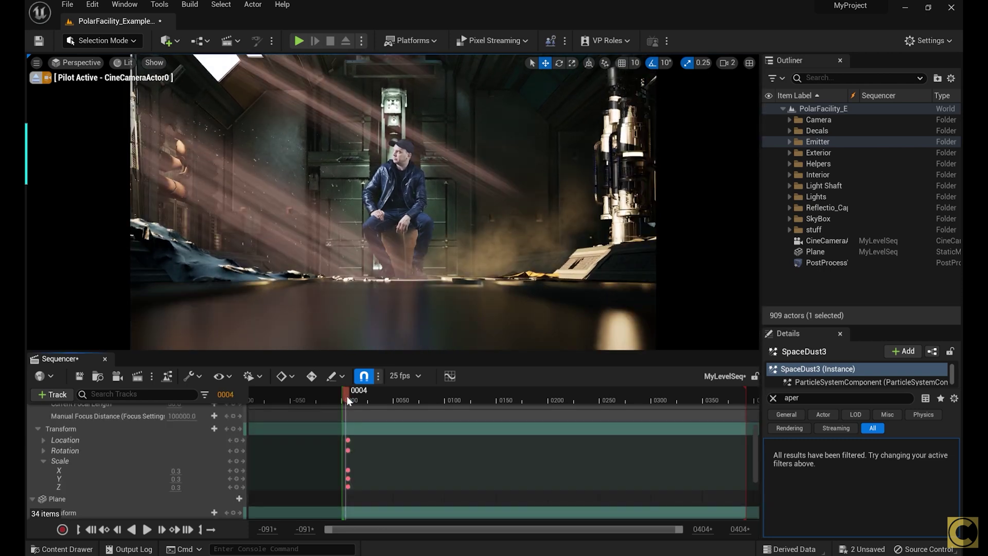
At frame 236, stop piloting CineCameraActor0, move it in world space along the Y axis toward the seated man, and key its location.
drag(348, 397, 575, 390)
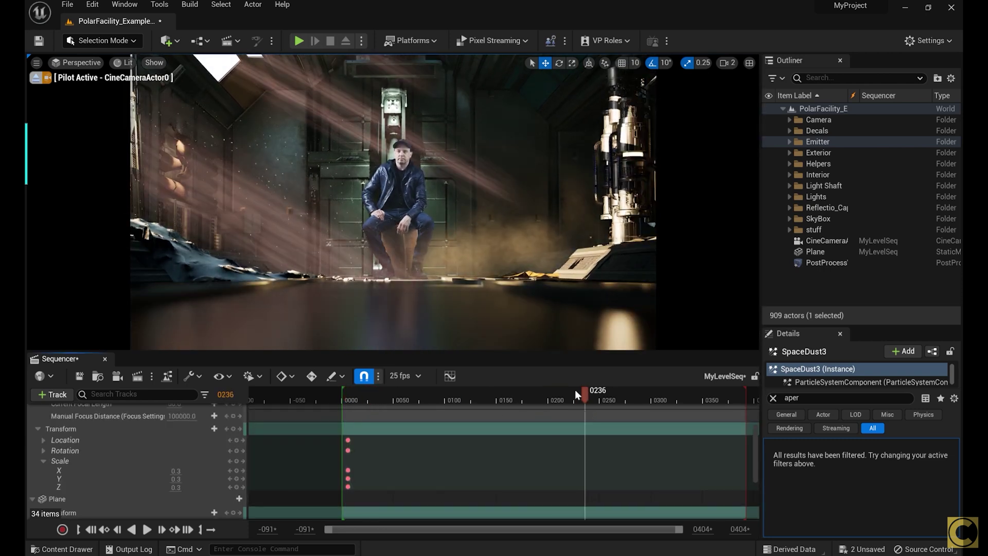
click(34, 80)
click(433, 221)
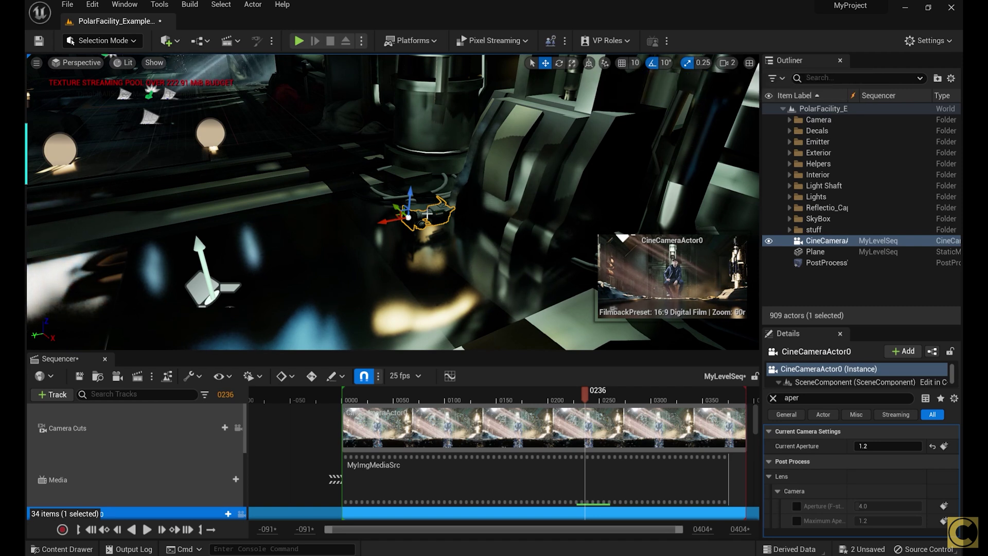
click(589, 63)
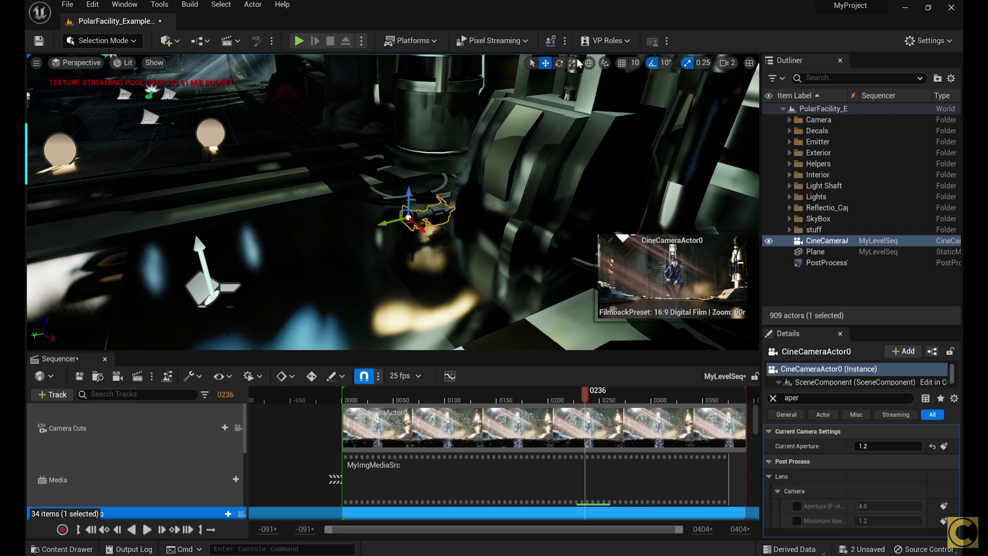
drag(387, 223, 104, 289)
right_drag(154, 283, 98, 280)
drag(313, 267, 107, 308)
right_drag(154, 288, 123, 289)
drag(201, 291, 148, 301)
drag(754, 414, 755, 430)
click(236, 450)
Scrub through the camera move, lock the viewport to CineCameraActor0, and play the sequence to review the animation.
click(355, 399)
drag(378, 397, 492, 410)
scroll(452, 410, up, 3)
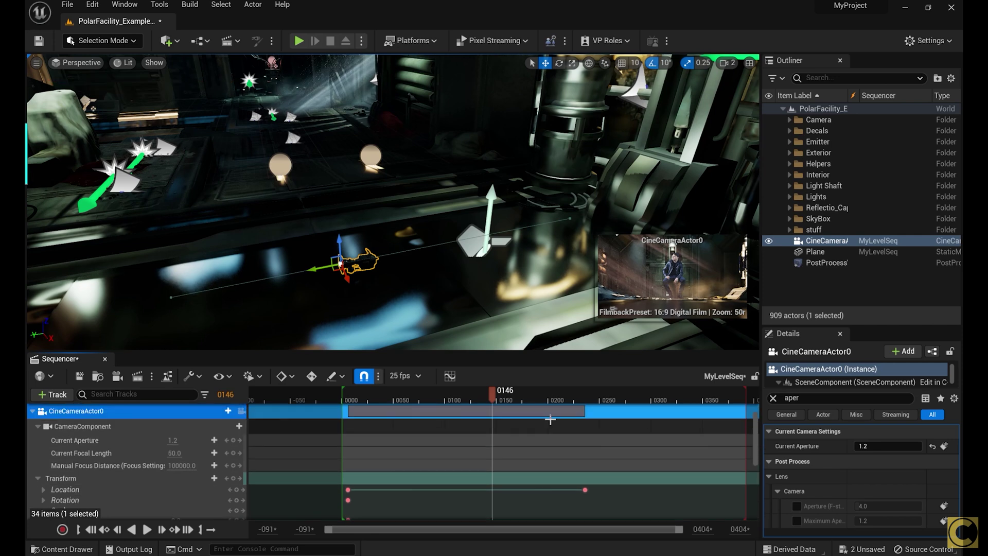
click(242, 411)
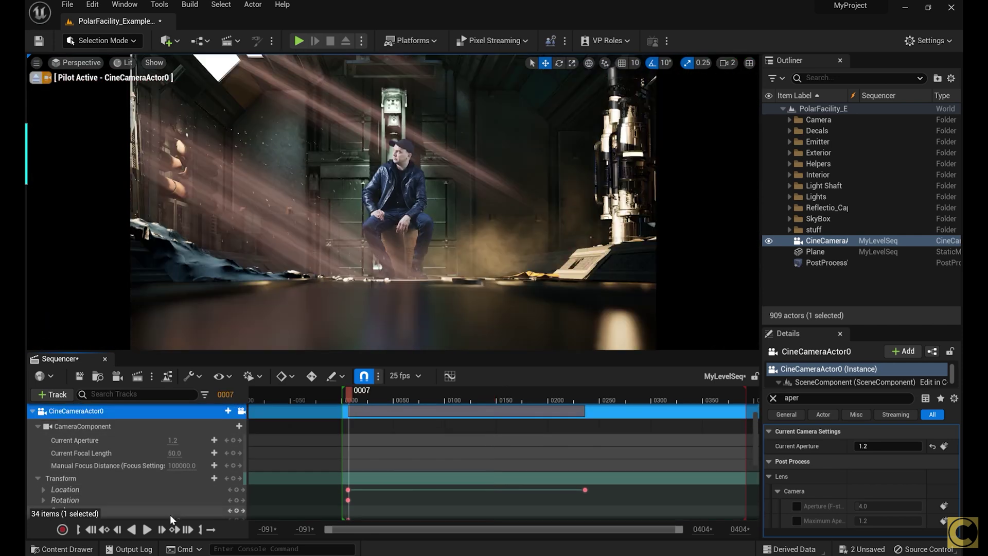
click(146, 530)
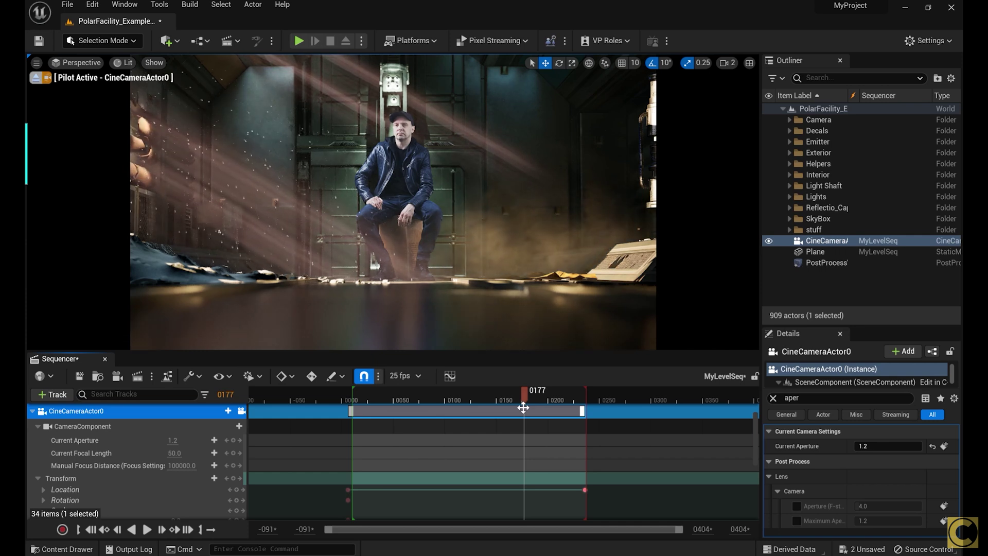
Save all unsaved assets, then close and reopen the MyLevelSeq sequence and scrub it to check that the man's footage shows.
click(863, 549)
click(582, 407)
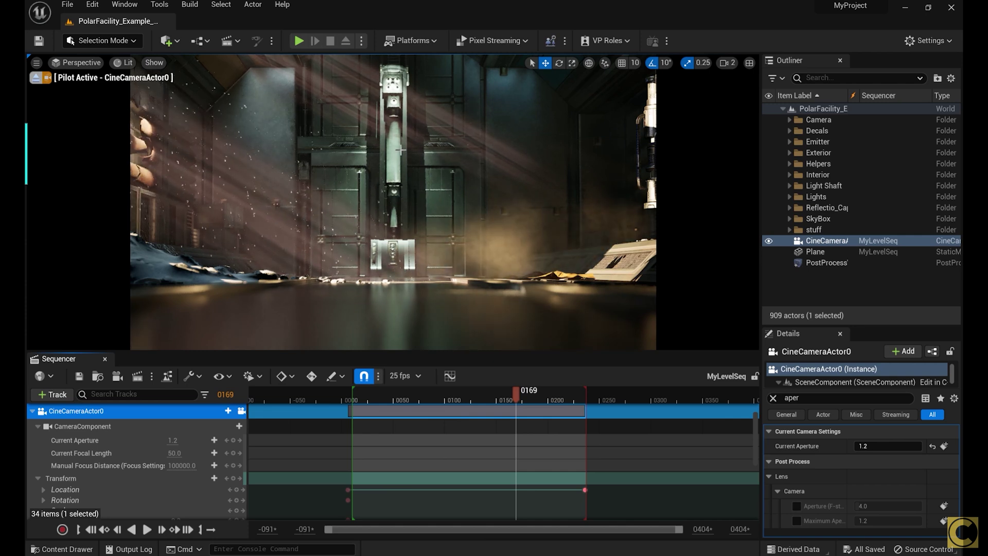
click(104, 358)
key(ctrl+space)
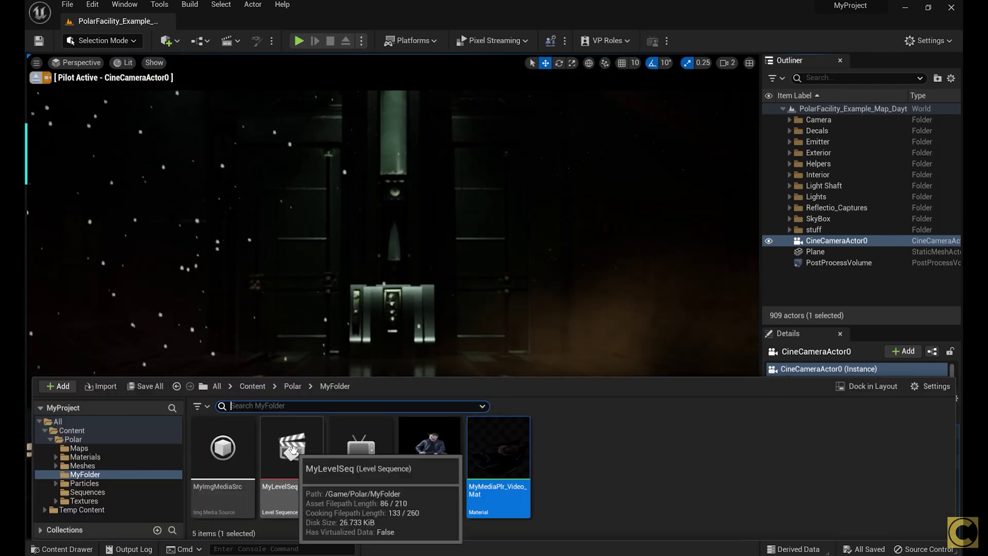
double_click(293, 444)
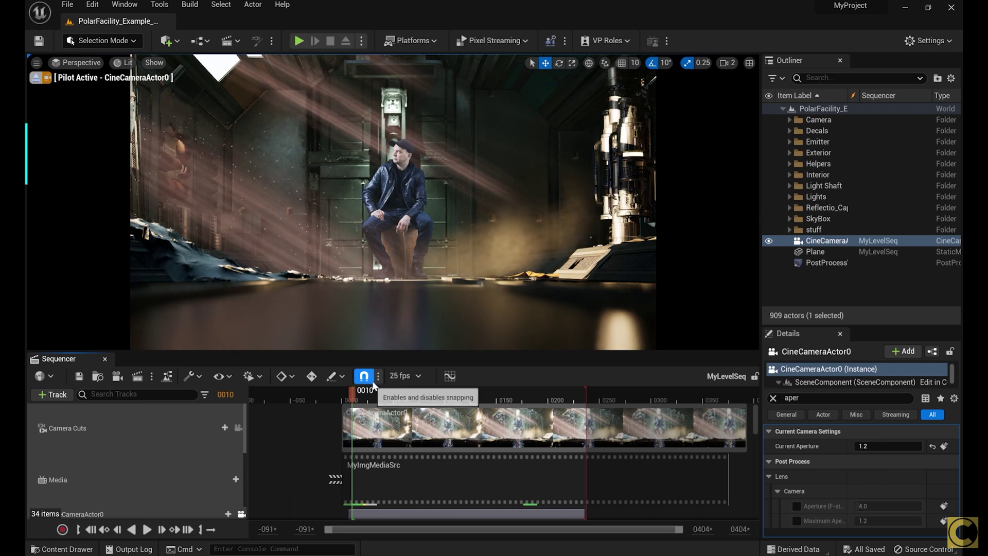
drag(355, 393, 543, 404)
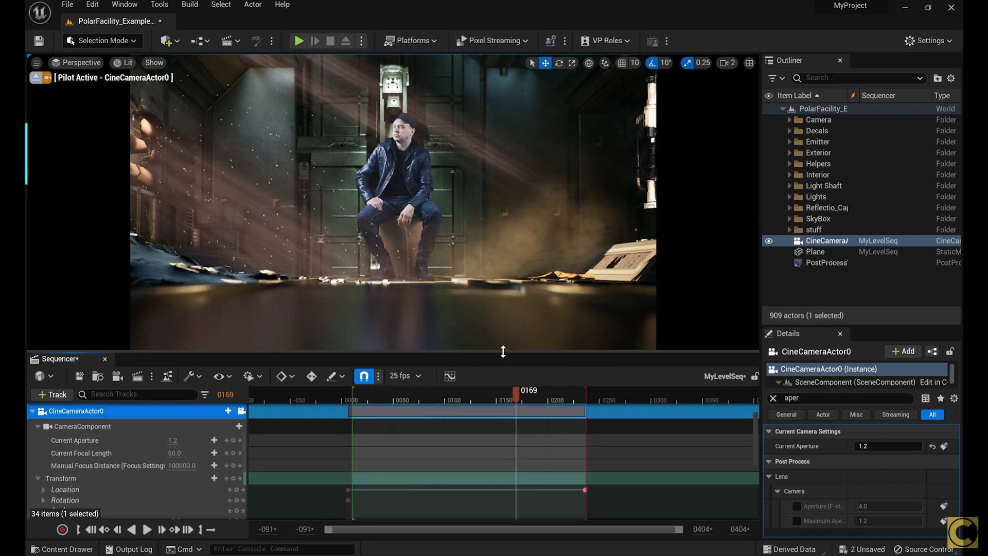
Look up the Movie Render Queue render option and search the Plugins browser for "movie".
click(152, 376)
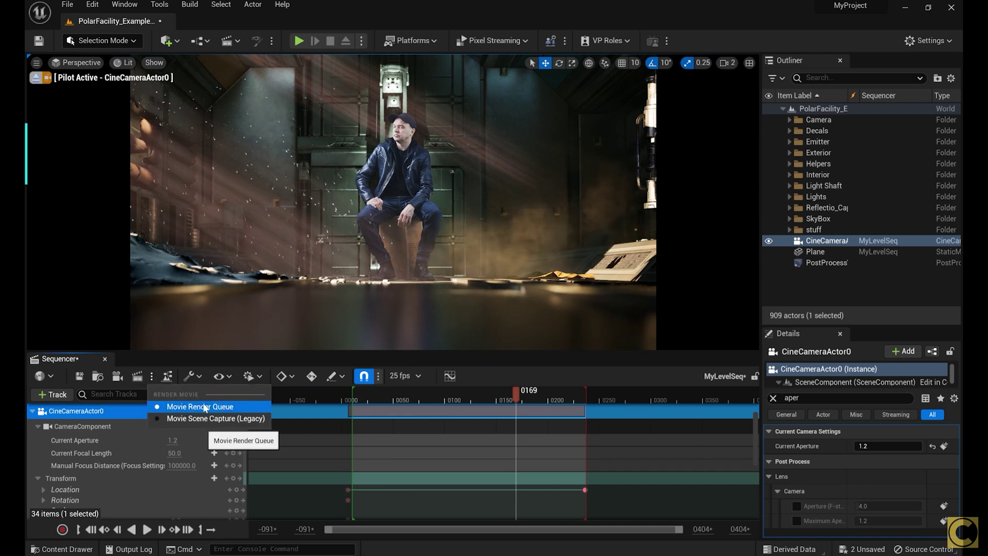
click(926, 40)
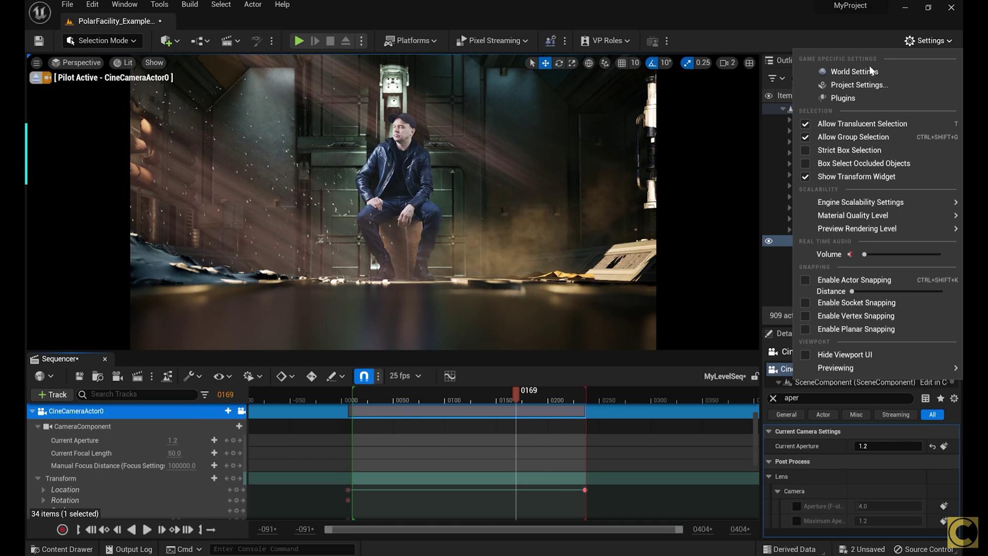
click(862, 102)
click(186, 69)
text(movi)
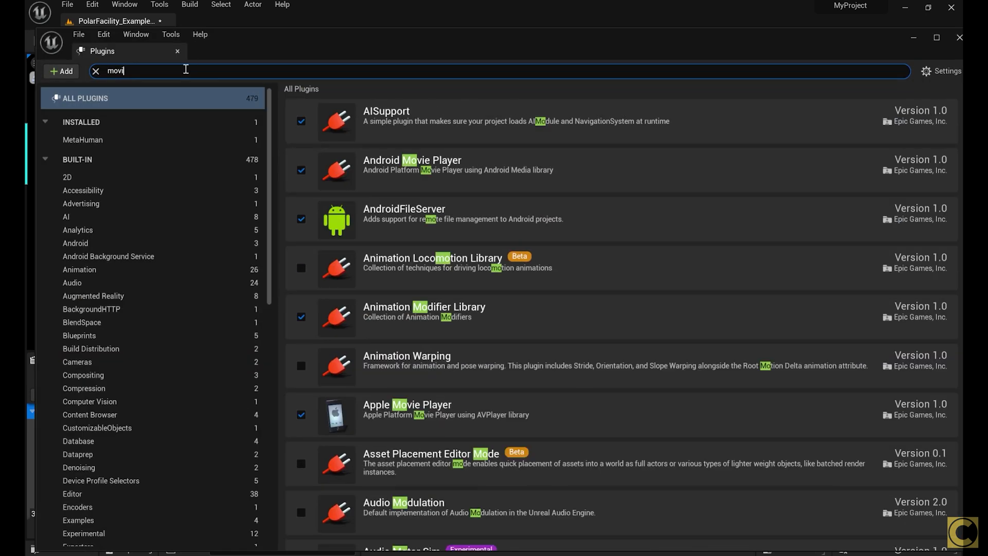
text(e)
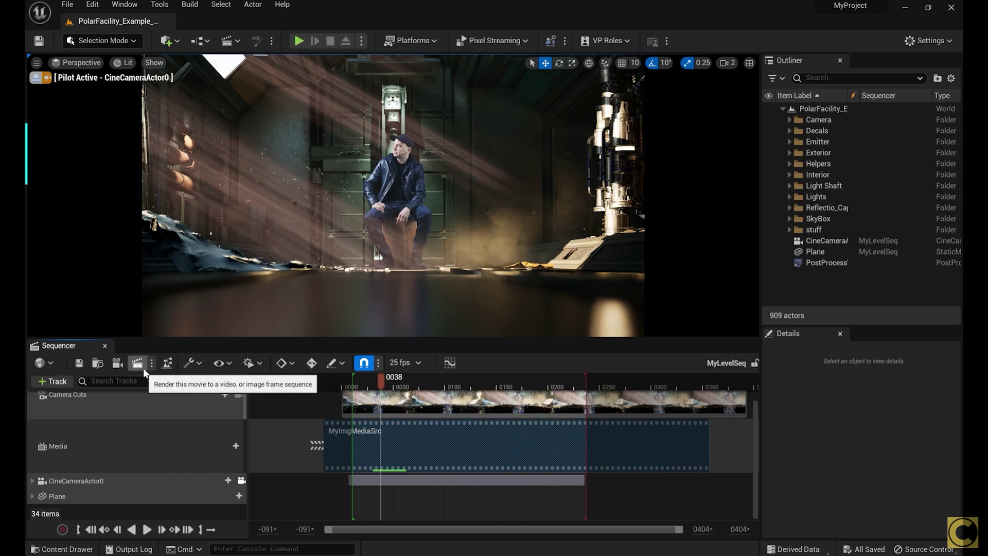
Open the MyLevelSeq job's configuration in the Movie Render Queue and replace the .jpg export with .exr Sequence [16bit].
click(138, 363)
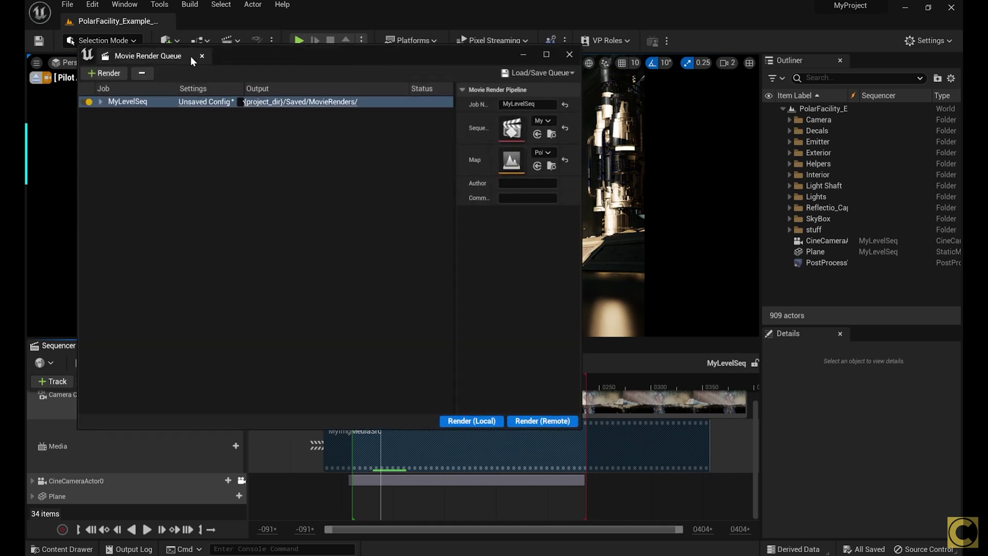
click(229, 102)
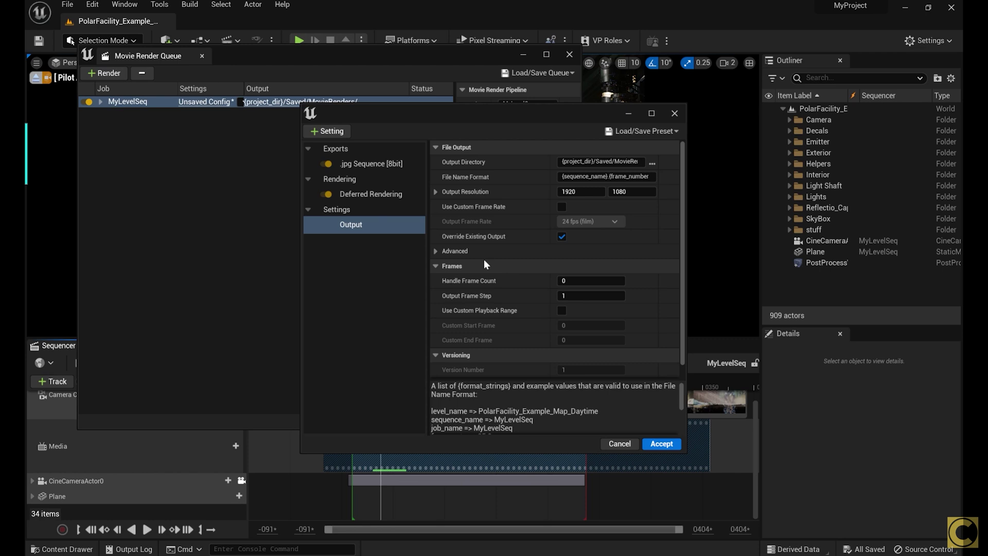
click(377, 163)
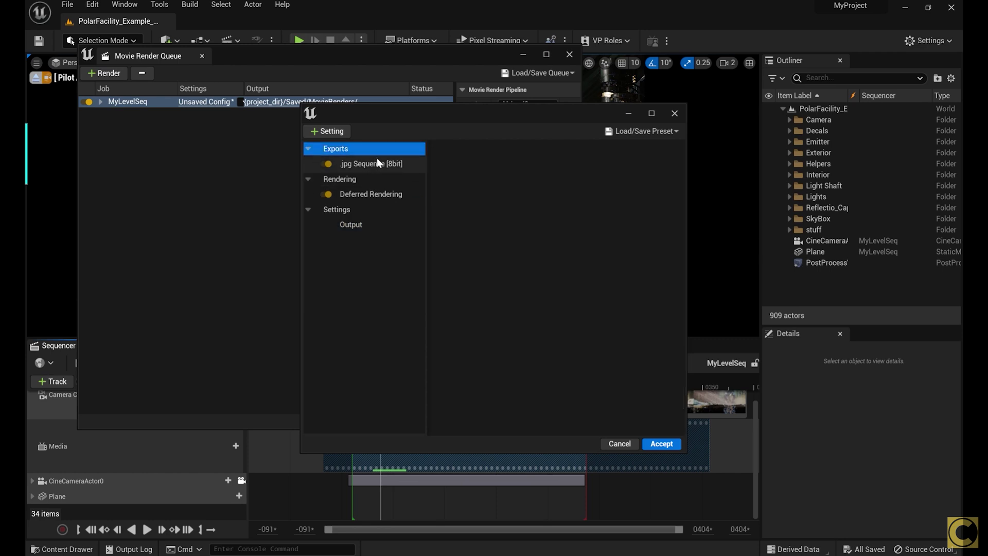
key(Delete)
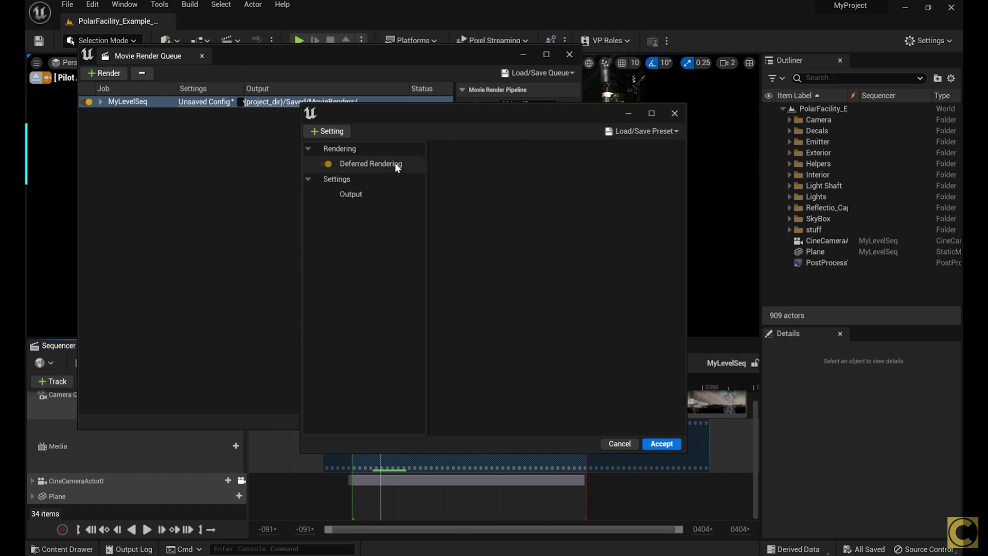
click(327, 131)
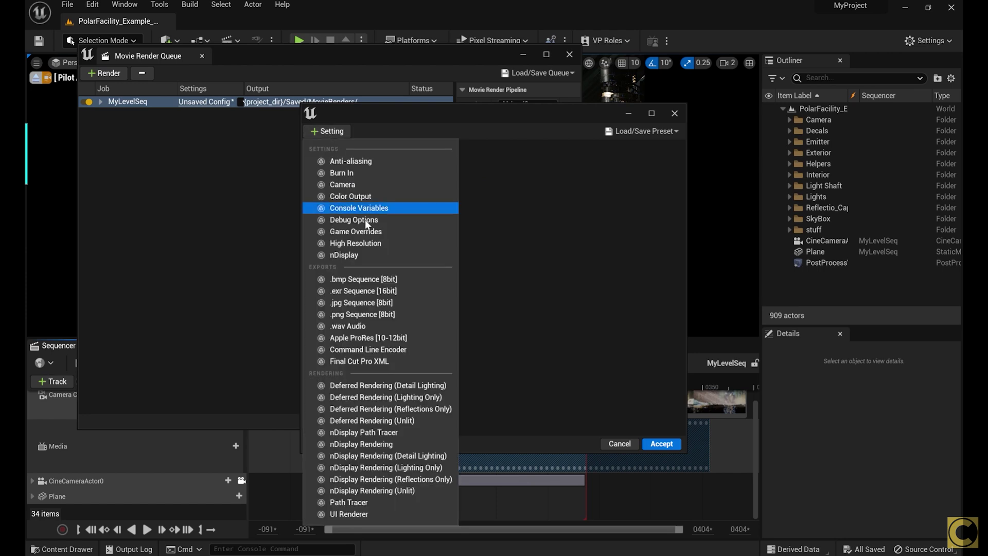
click(365, 291)
Add an Anti-aliasing setting with Spatial Sample Count 4 and Temporal Sample Count 4.
click(371, 194)
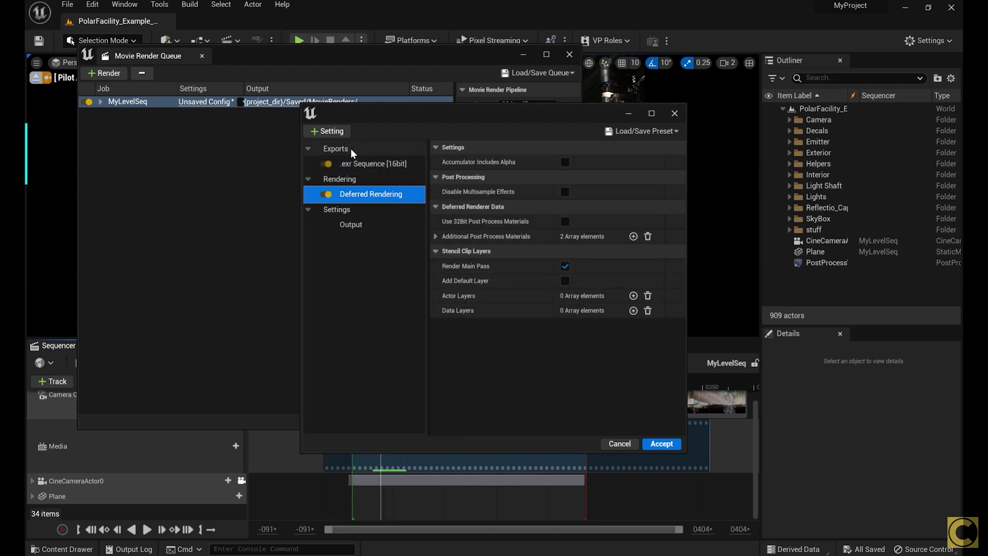
click(328, 131)
click(379, 163)
click(582, 163)
text(4)
click(582, 178)
text(4)
click(360, 180)
Add a Color Output setting, expand its OCIOConfiguration, and toggle Disable Tone Curve on and back off.
click(332, 131)
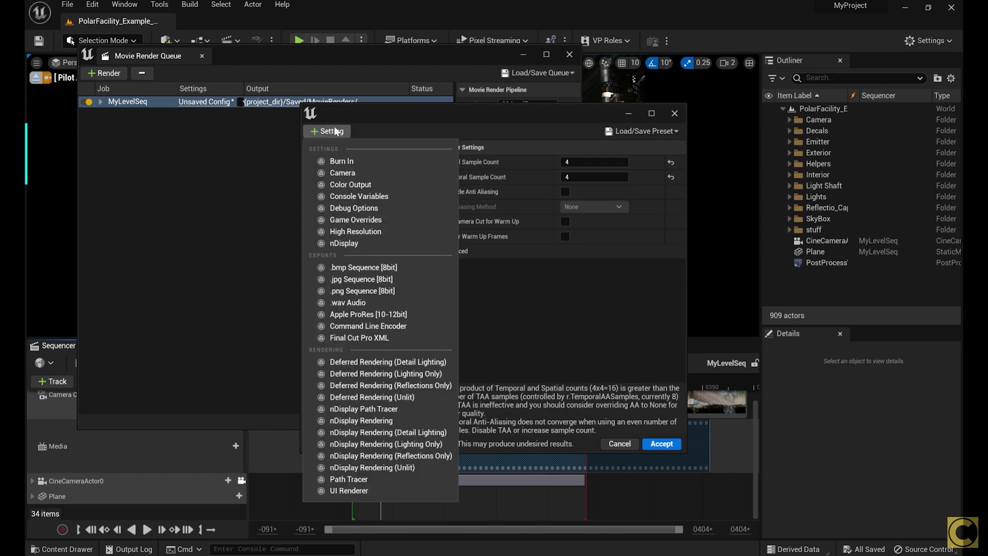
click(369, 186)
click(436, 147)
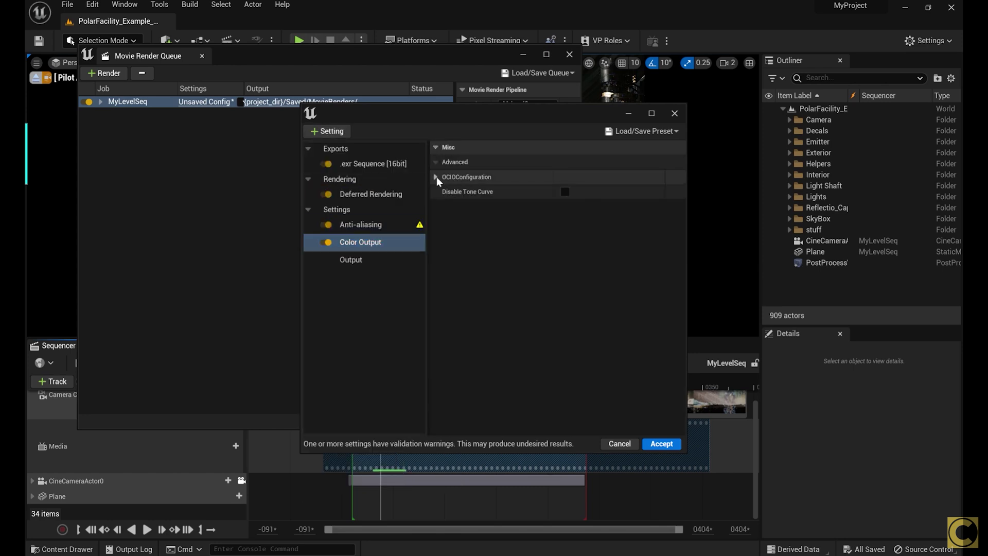
click(435, 177)
click(564, 221)
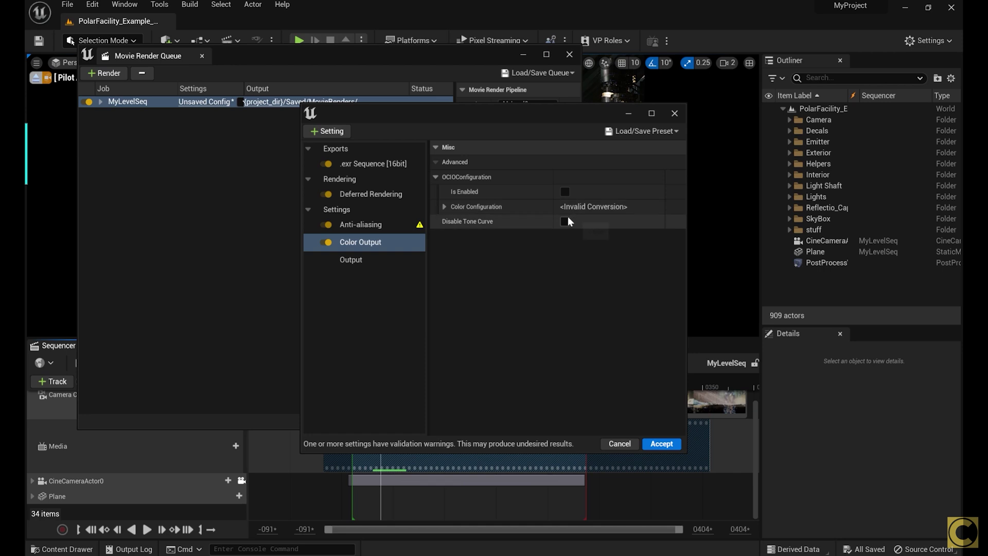
click(565, 221)
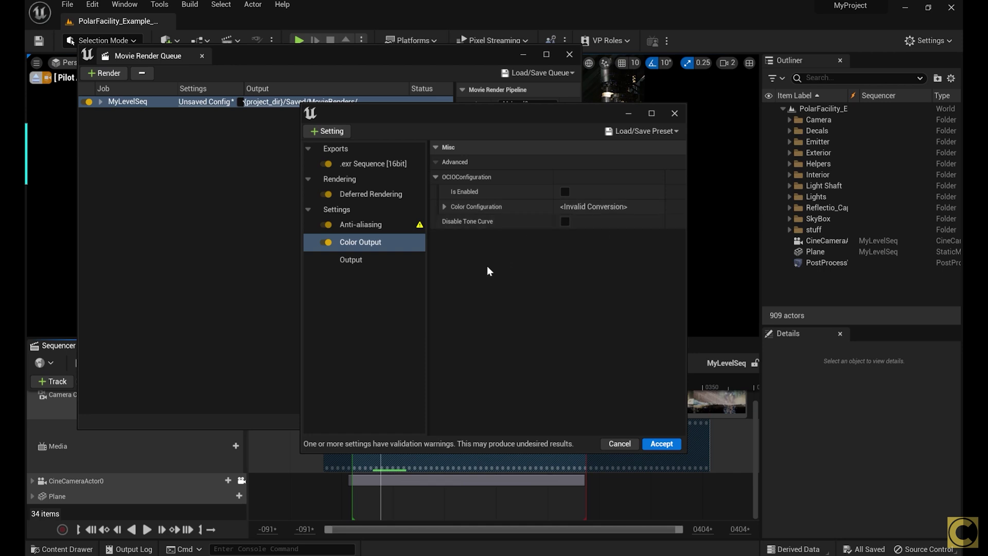
Add a Console Variables setting and give it the variable r.DepthOfFieldQuality with value 4.
click(327, 131)
click(388, 185)
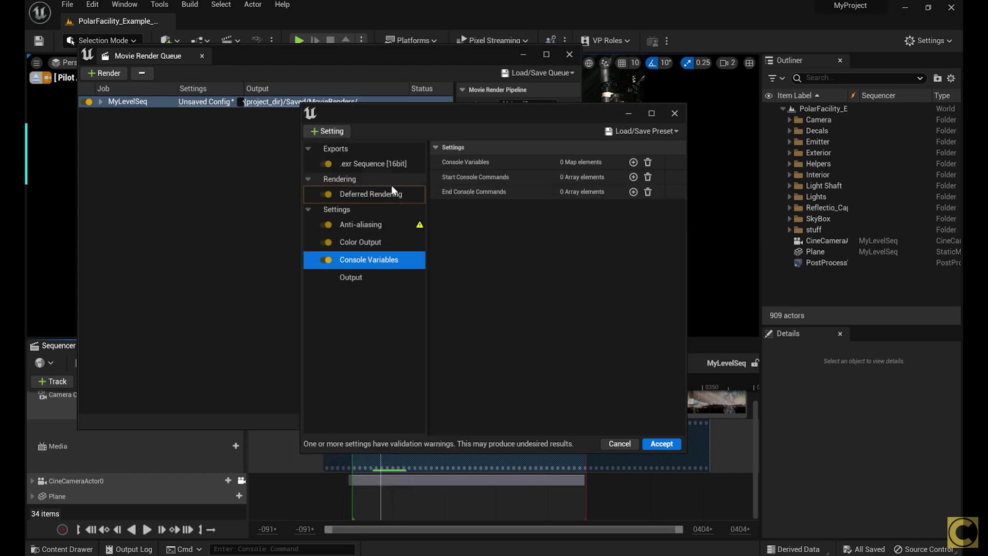
click(632, 163)
key(Tab)
text(4)
Add the console variable r.MotionBlurQuality with value 4 and a further variable r.ShadowQuality.
click(633, 162)
text(r.MotionBlurQuality)
click(582, 193)
text(4)
click(633, 162)
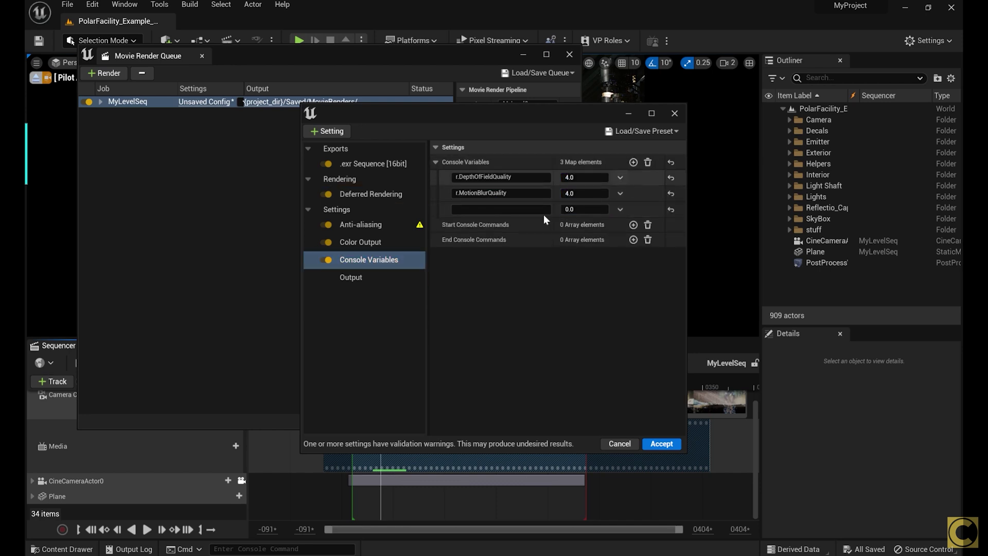
click(504, 209)
text(r.ShadowQuality)
click(582, 209)
Add a Game Overrides setting to the render configuration.
click(328, 131)
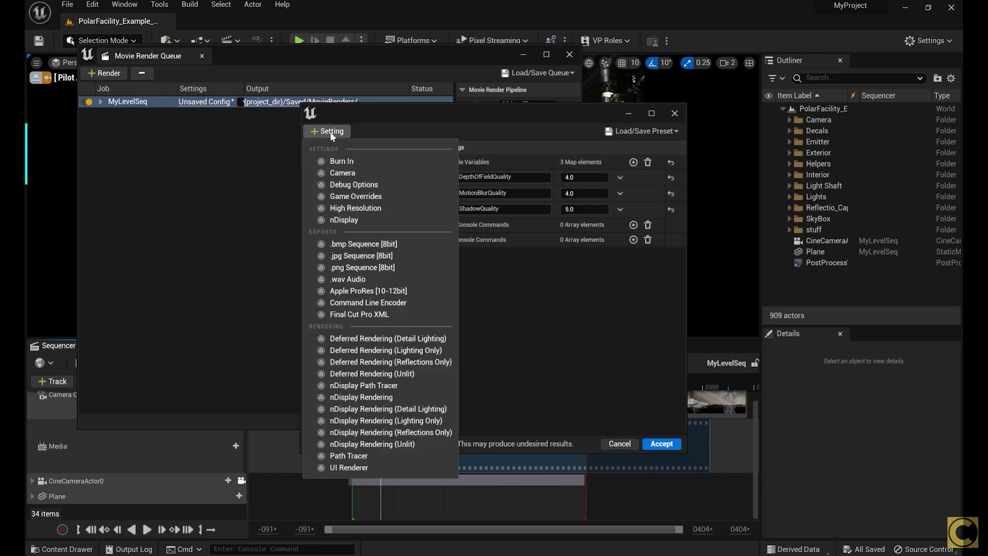
click(337, 198)
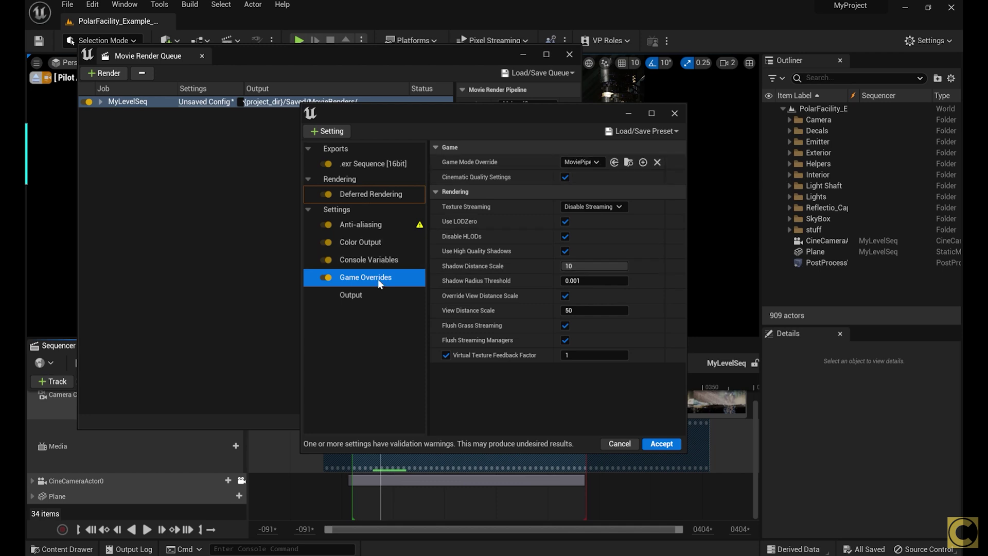
Set the render's output directory to a new folder inside UnrealVideo and the file name format to res.{frame_number}.
click(376, 294)
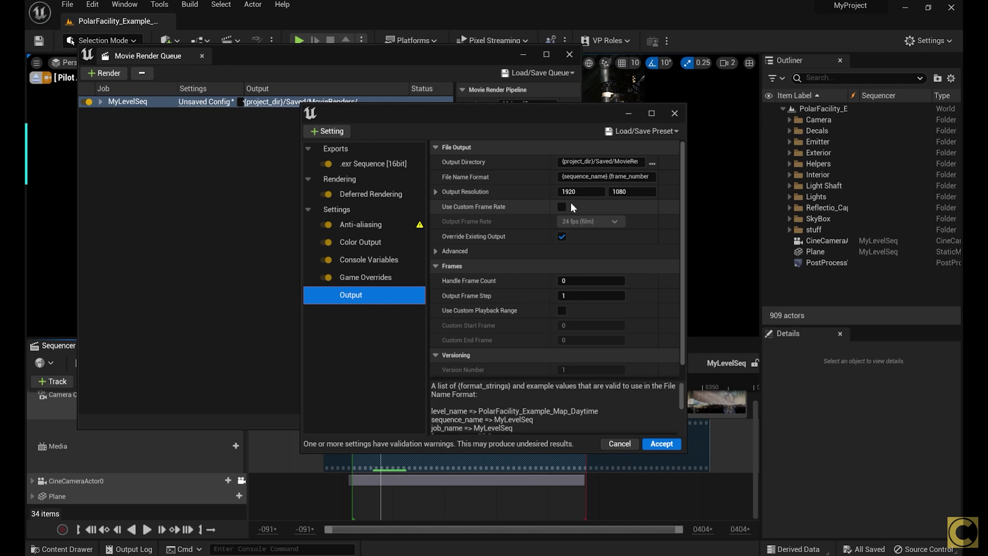
click(651, 163)
right_click(464, 339)
mouse_move(514, 450)
click(610, 300)
text(R)
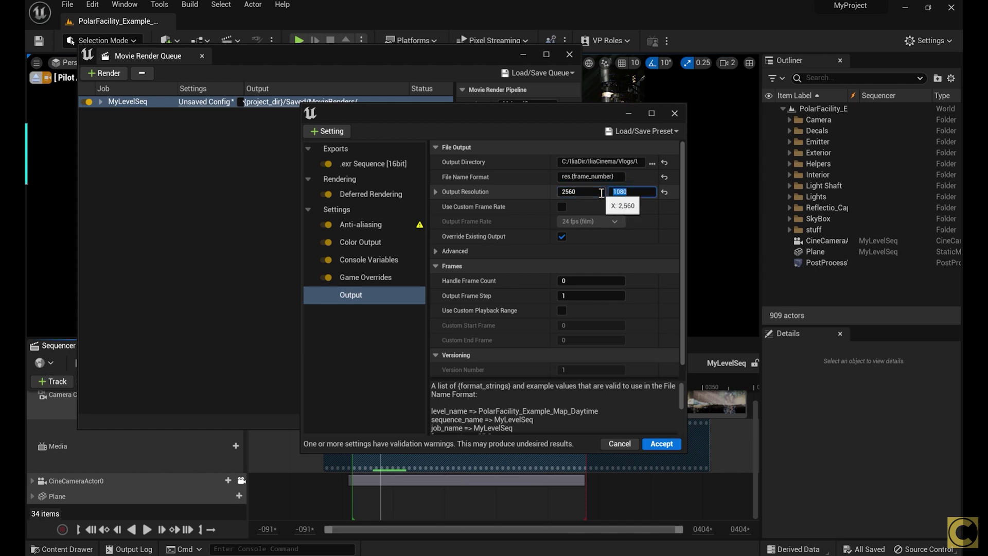
Set the output resolution to 2560 x 1440 with a custom frame rate of 25 fps (PAL/25), and accept the render configuration.
text(1440)
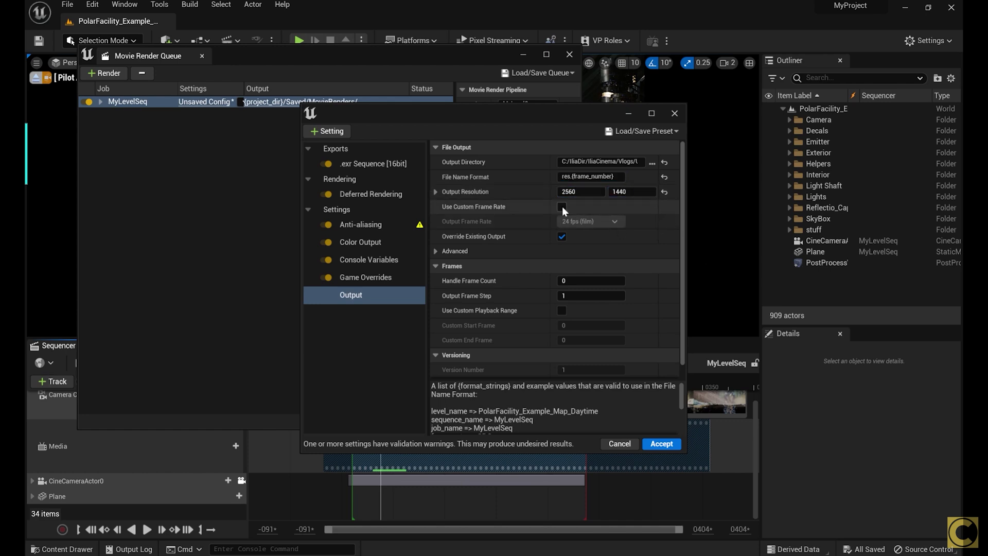
click(561, 206)
click(589, 221)
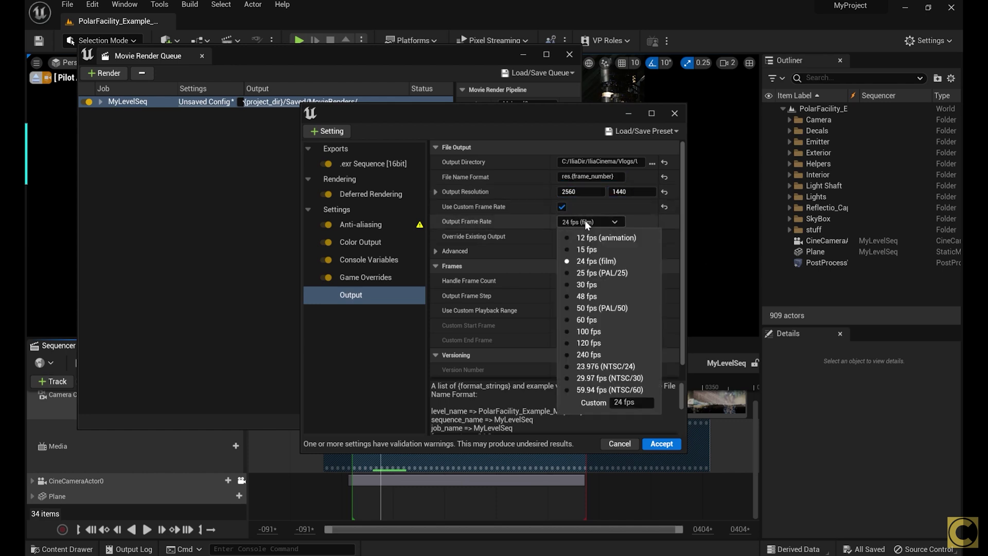
click(576, 277)
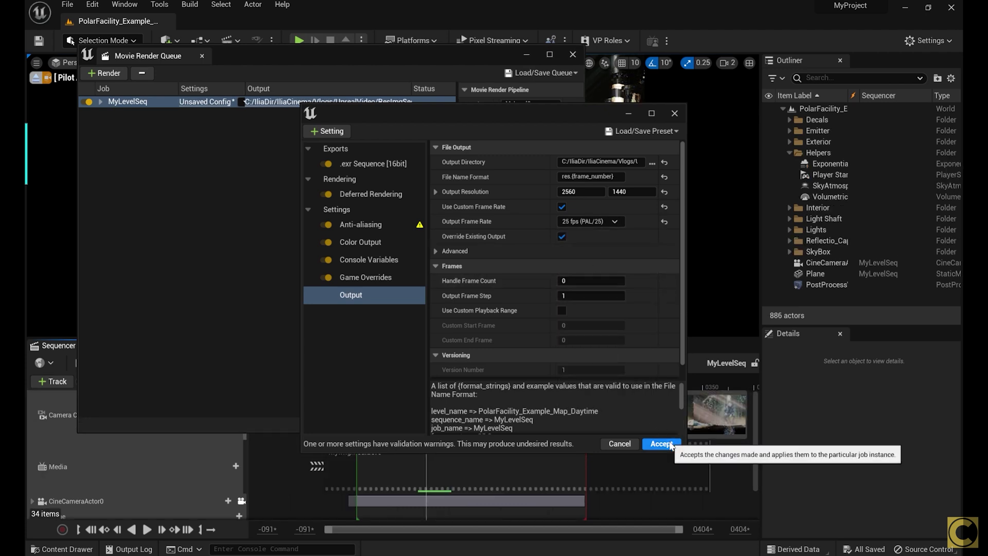
click(663, 443)
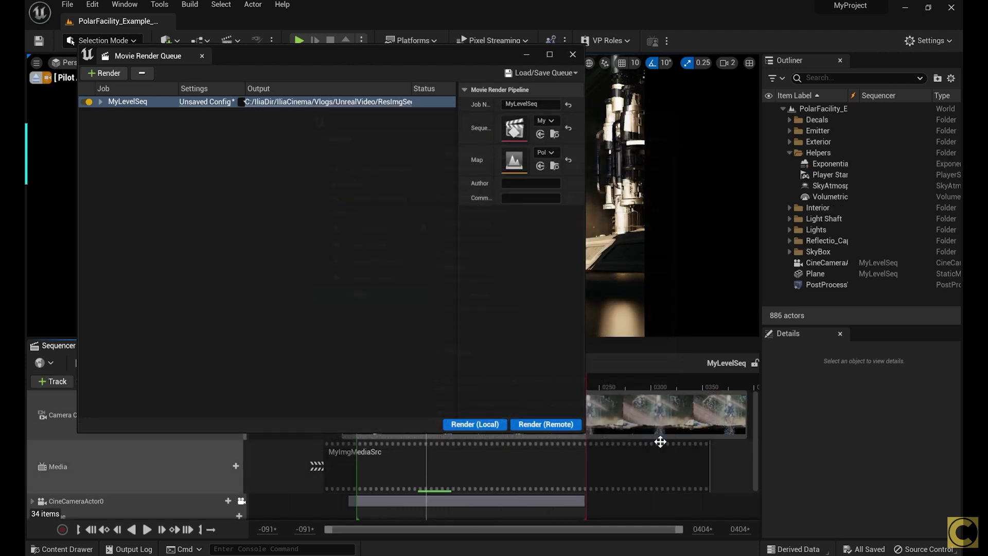
Start a local render of the queued MyLevelSeq job.
click(474, 423)
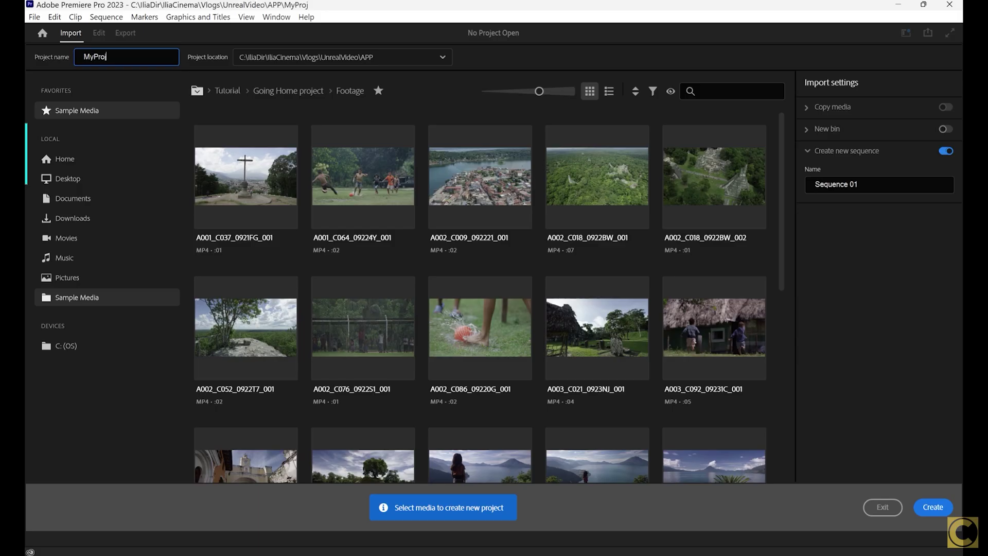
In Premiere Pro, create the project MyProj and import the ResImgSeq2 EXR files as an image sequence starting from res.0014.
key(Return)
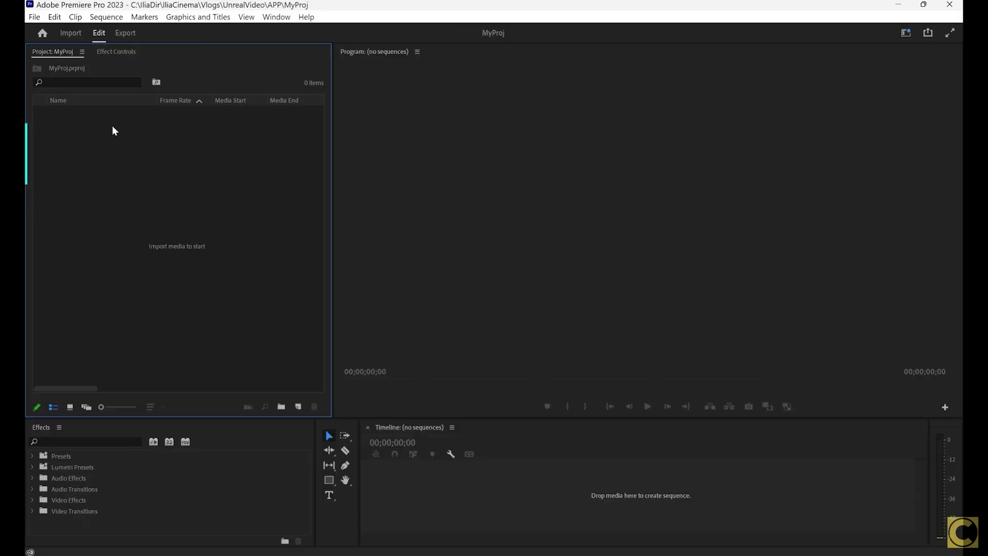
double_click(120, 145)
double_click(159, 201)
click(155, 113)
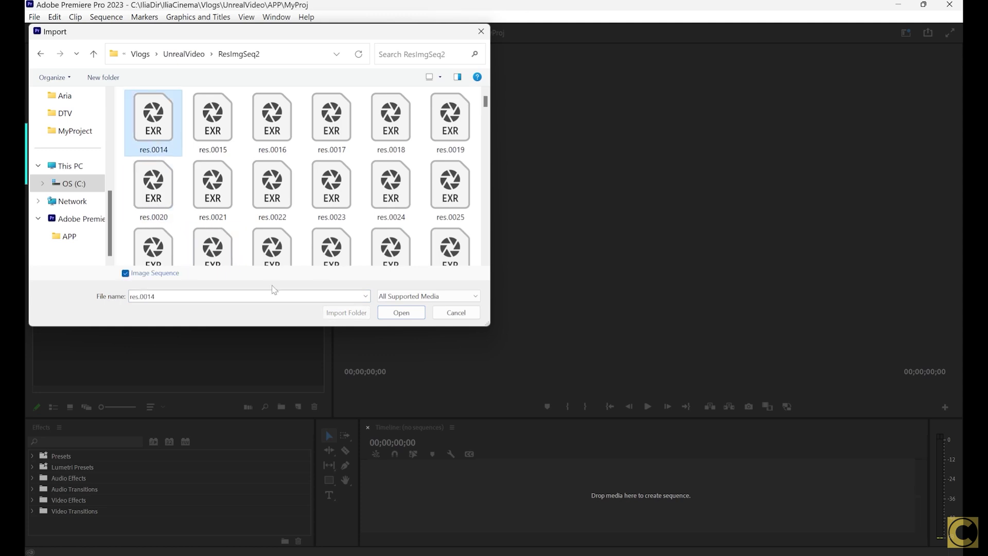
click(394, 315)
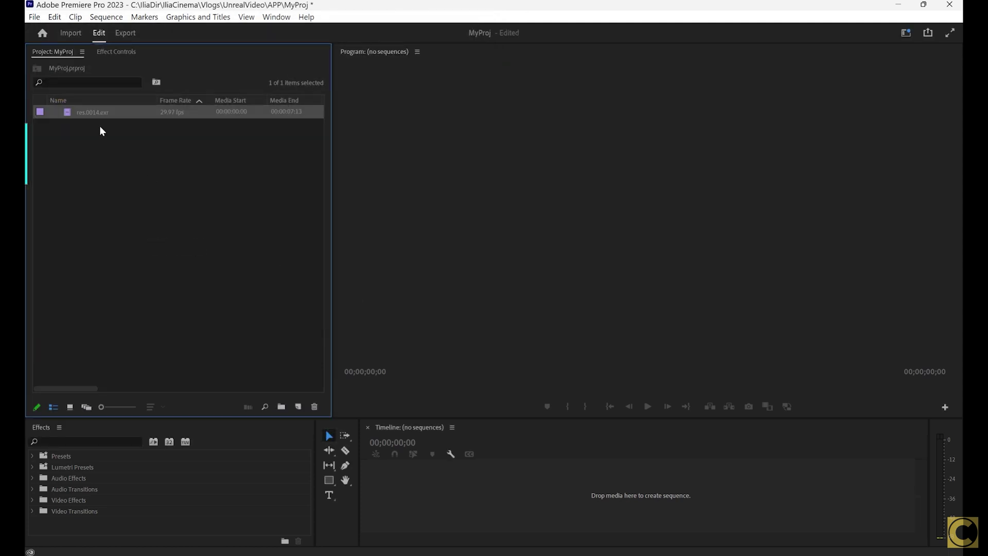
Interpret the imported res.0014.exr footage with an assumed frame rate of 25 fps.
right_click(175, 113)
mouse_move(207, 140)
click(371, 154)
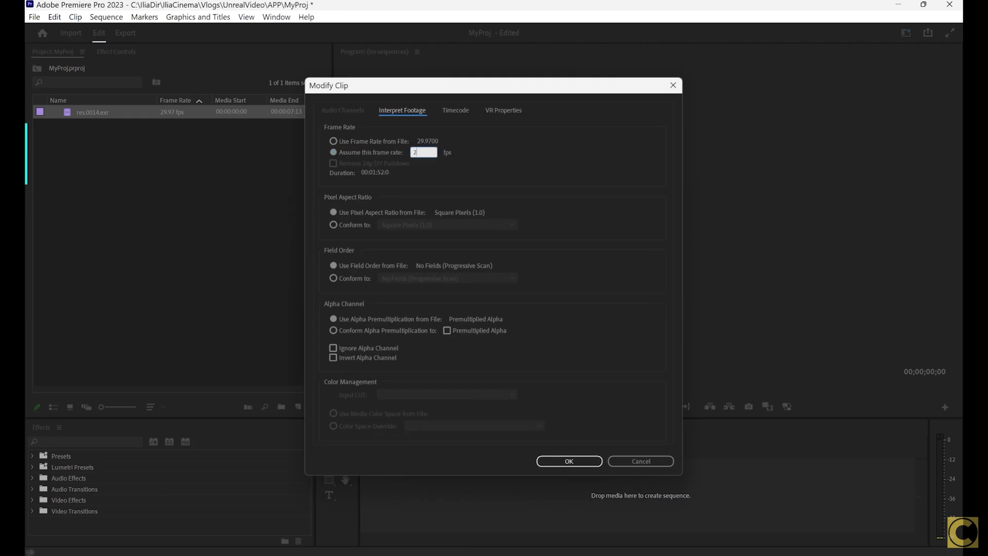
text(25)
key(Return)
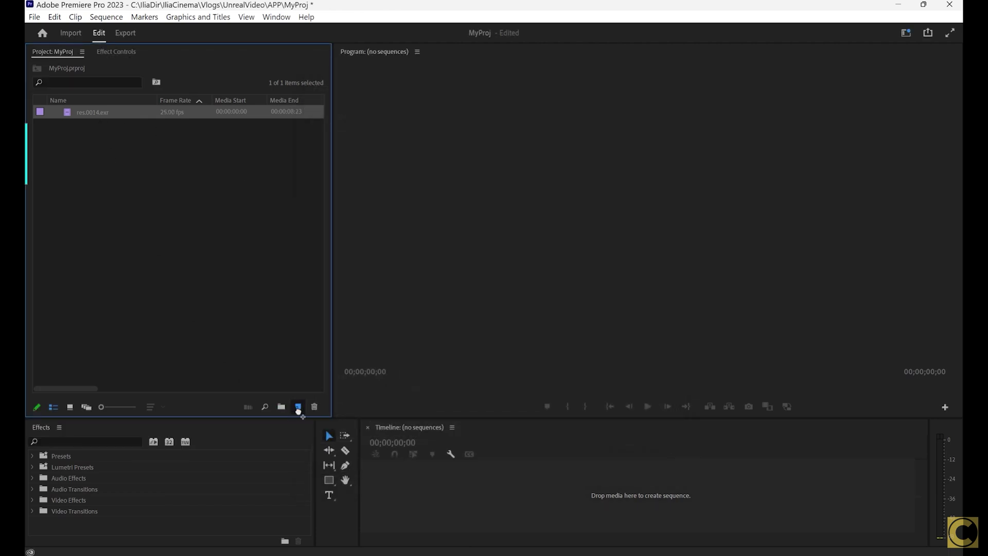
Create a sequence from the res.0014.exr footage and review the rendered shot along its timeline.
drag(388, 443, 417, 443)
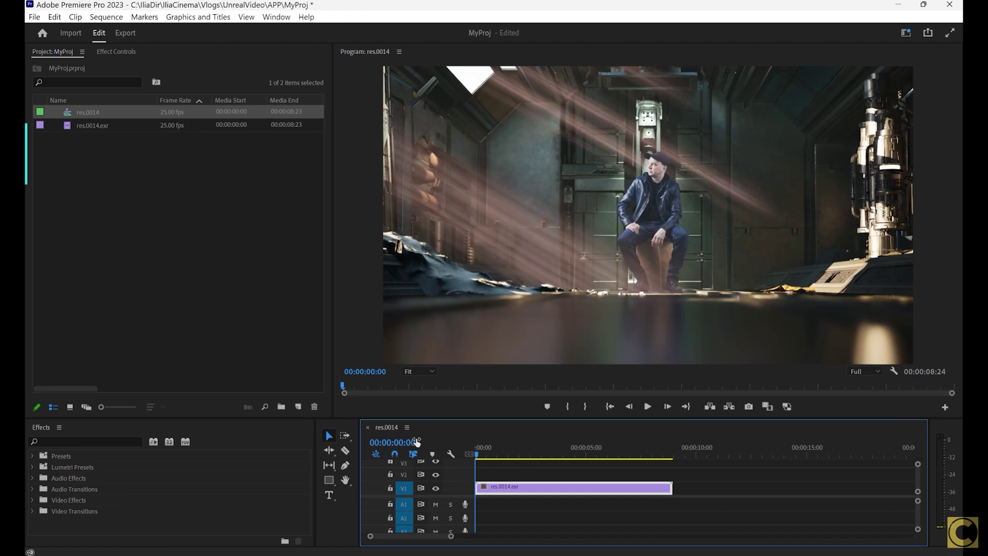
click(492, 451)
drag(493, 454, 503, 453)
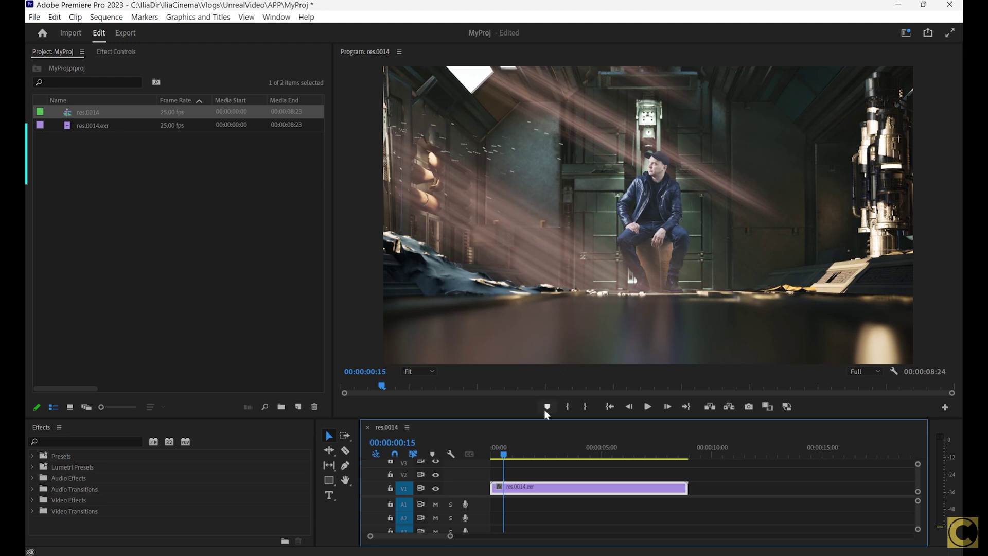
drag(507, 456, 553, 451)
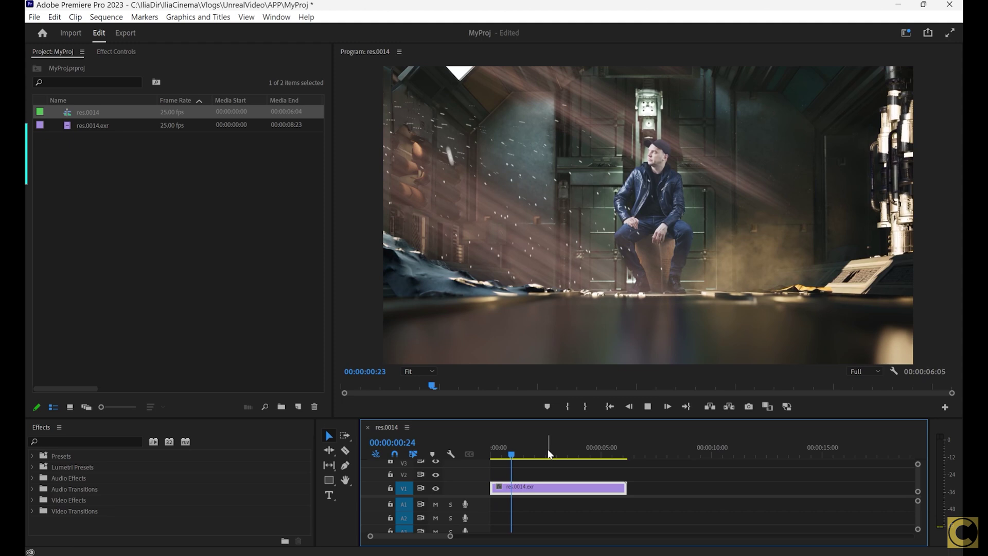
Switch to the color grading workspace and add a highlights control point to the clip's white RGB curve in Lumetri Color.
click(276, 17)
mouse_move(299, 28)
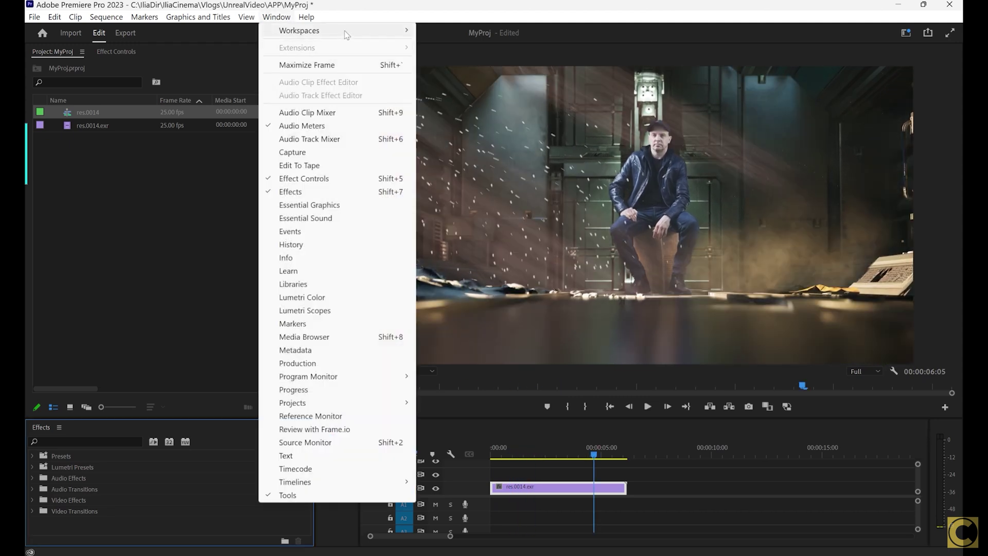
click(463, 82)
scroll(233, 122, down, 1)
click(175, 183)
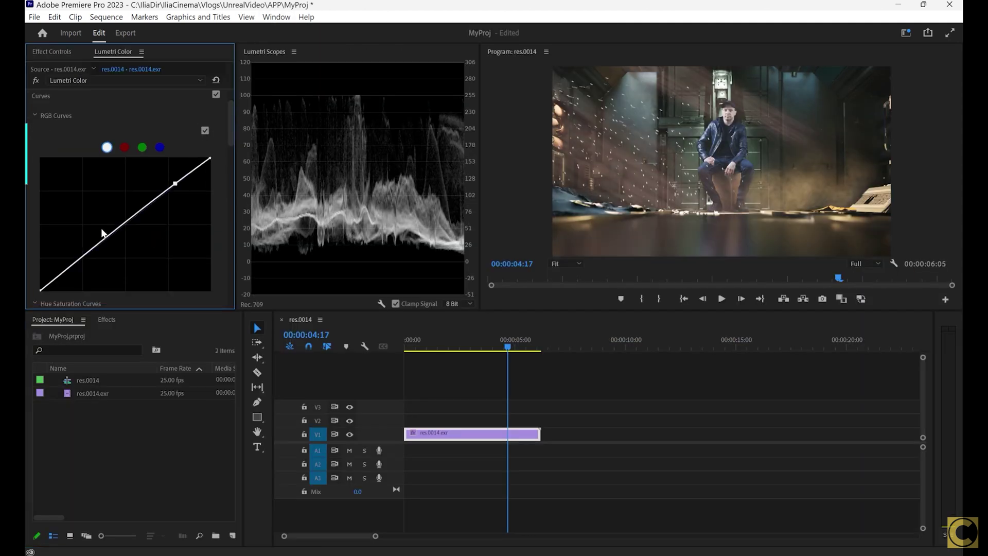